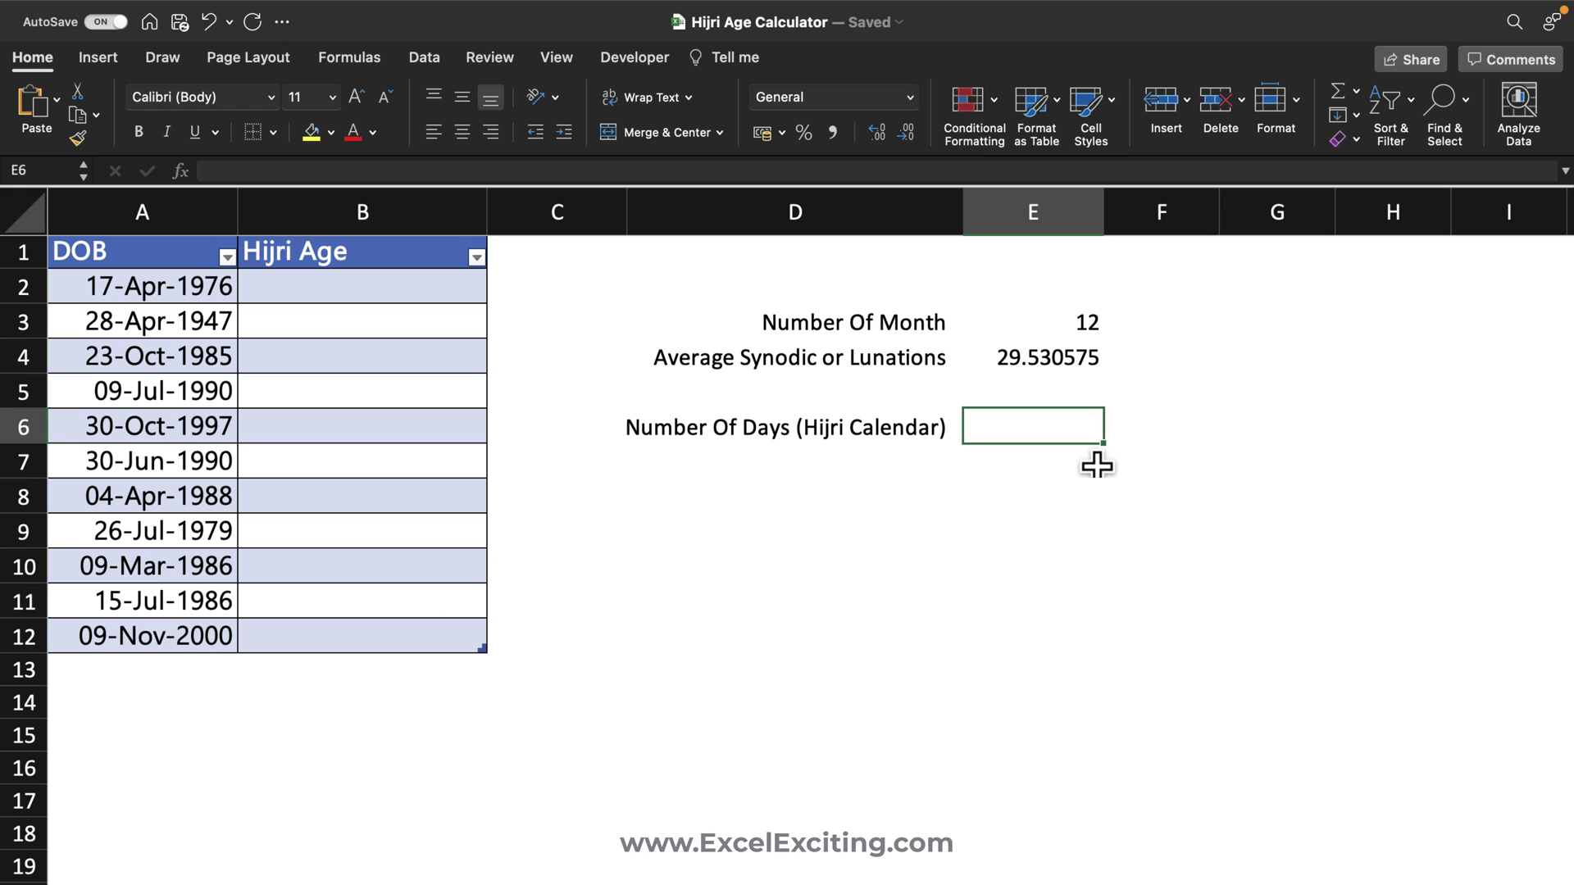
Enter =E3*E4 in E6 so the Hijri year length shows 354.3669 days
text(=)
click(1053, 328)
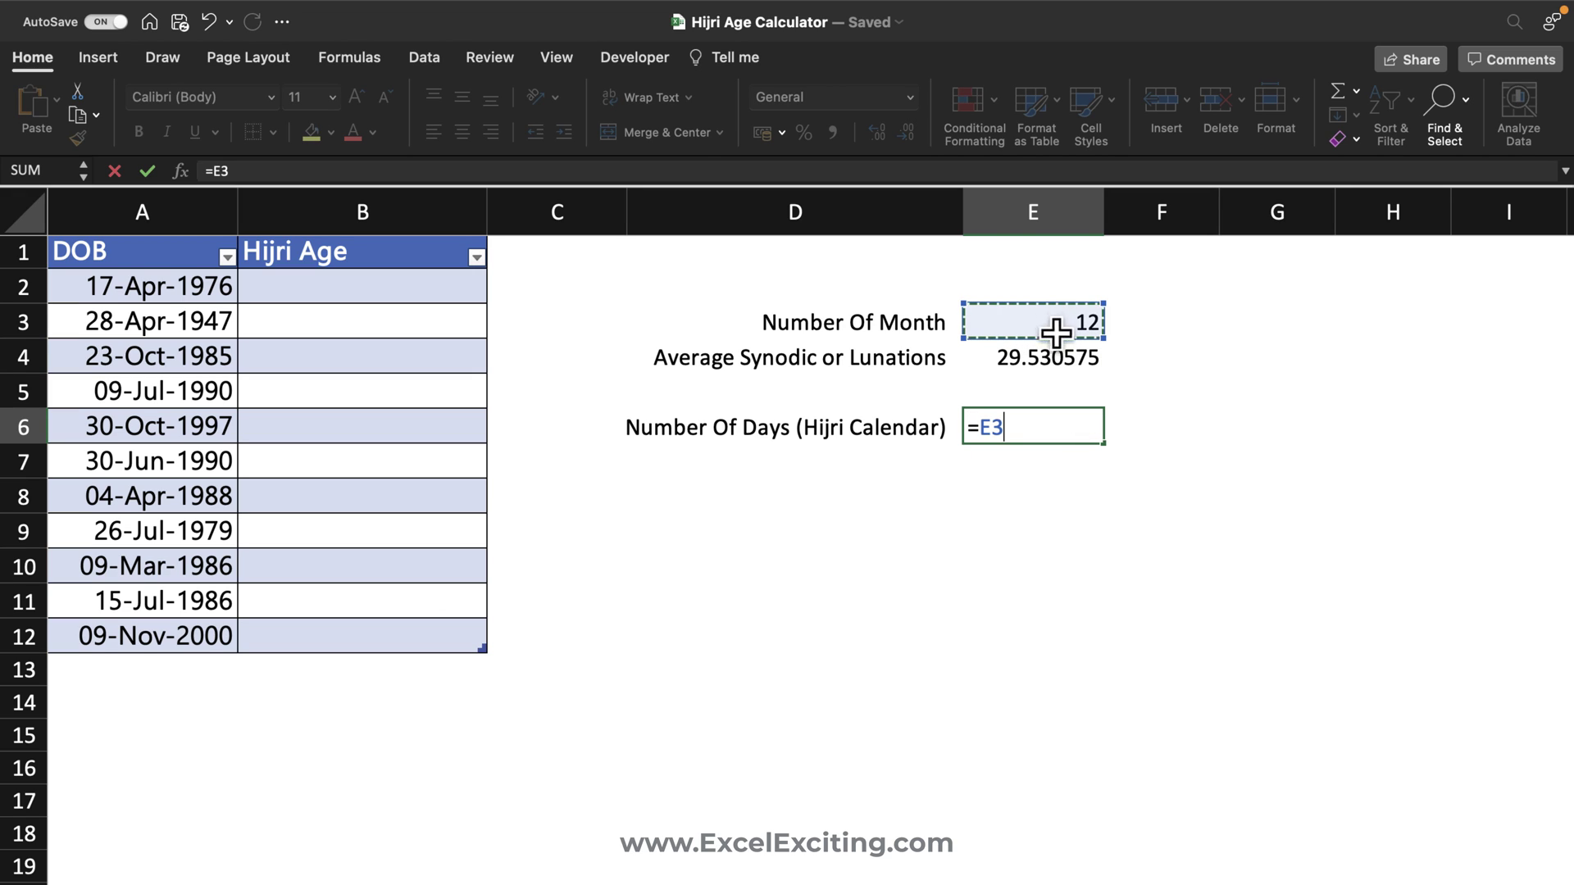
text(*)
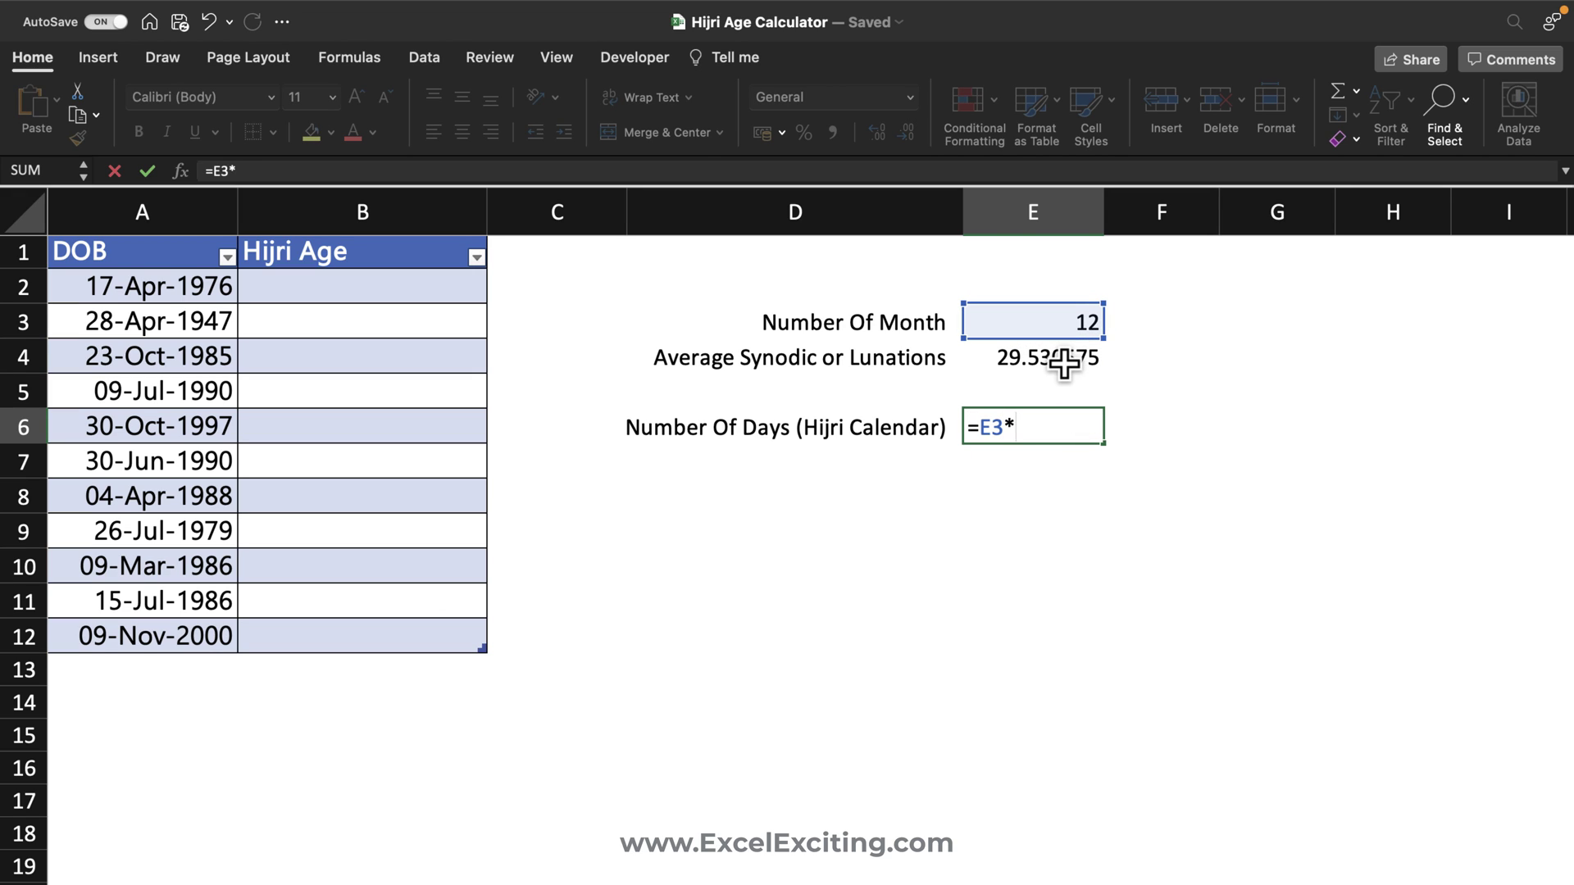
click(1064, 363)
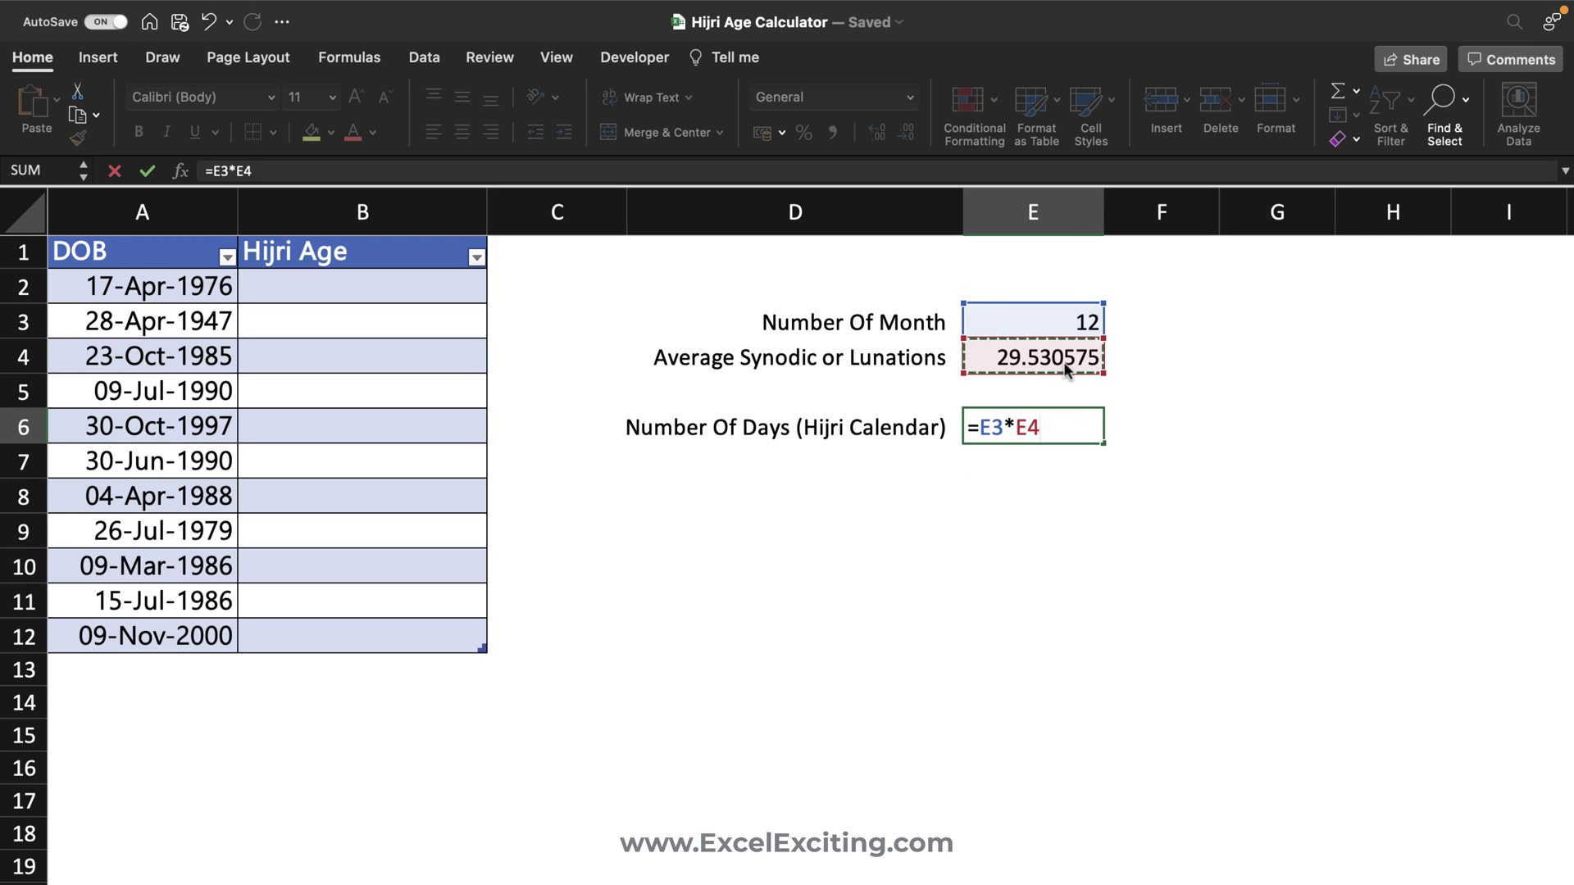
key(Return)
click(1050, 423)
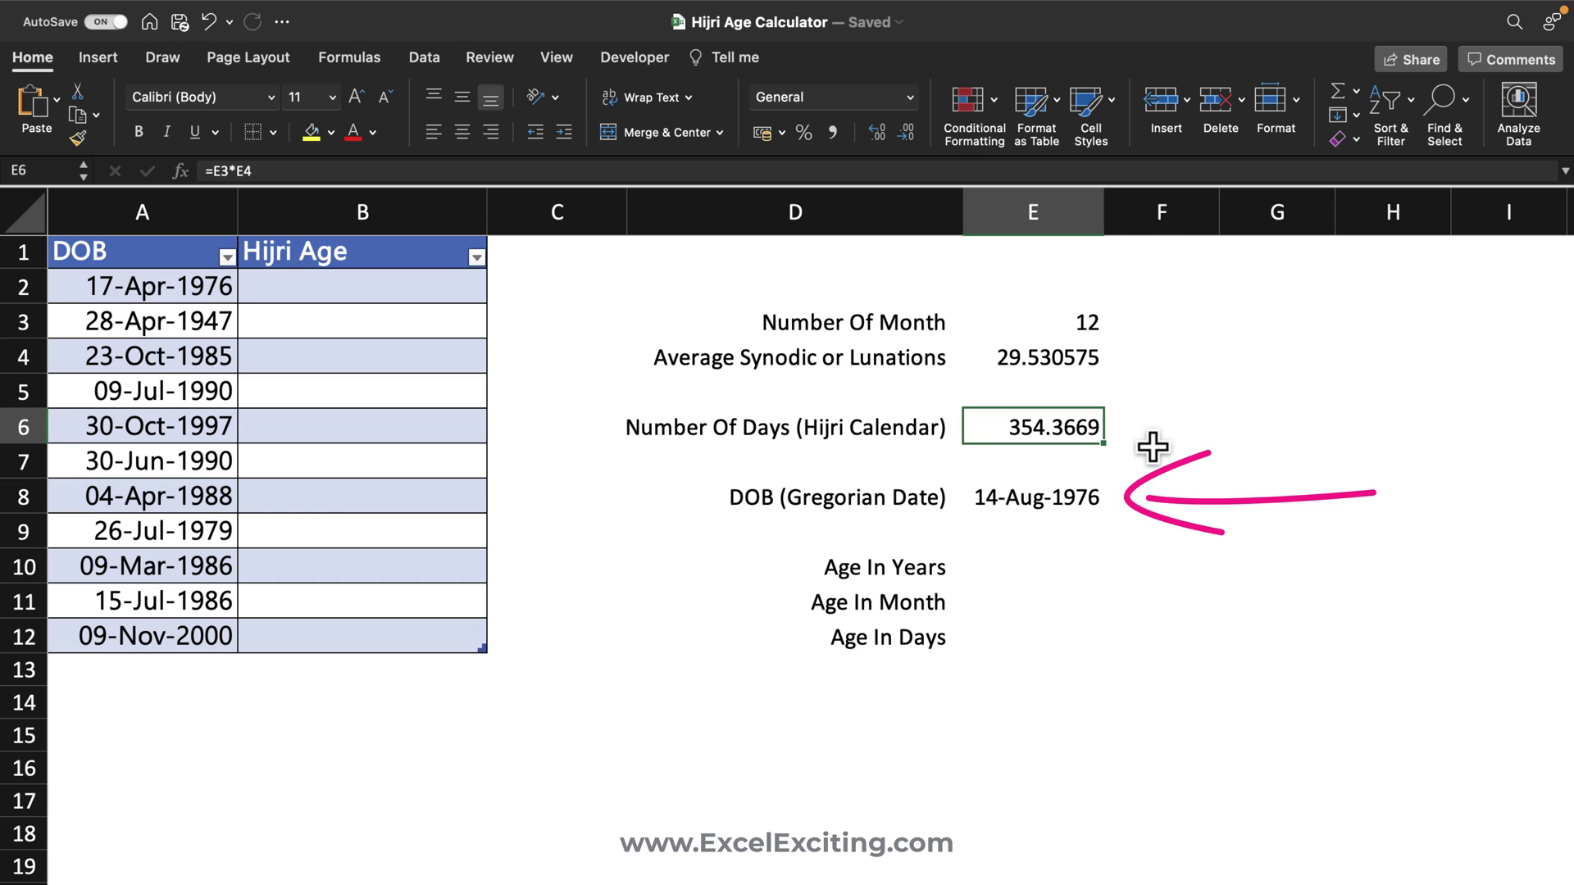
Enter =DATEDIF(E8,TODAY(),"Y") in E10 so the age from the 14-Aug-1976 DOB shows 45.00
key(Down)
key(Down)
key(Down)
key(Down)
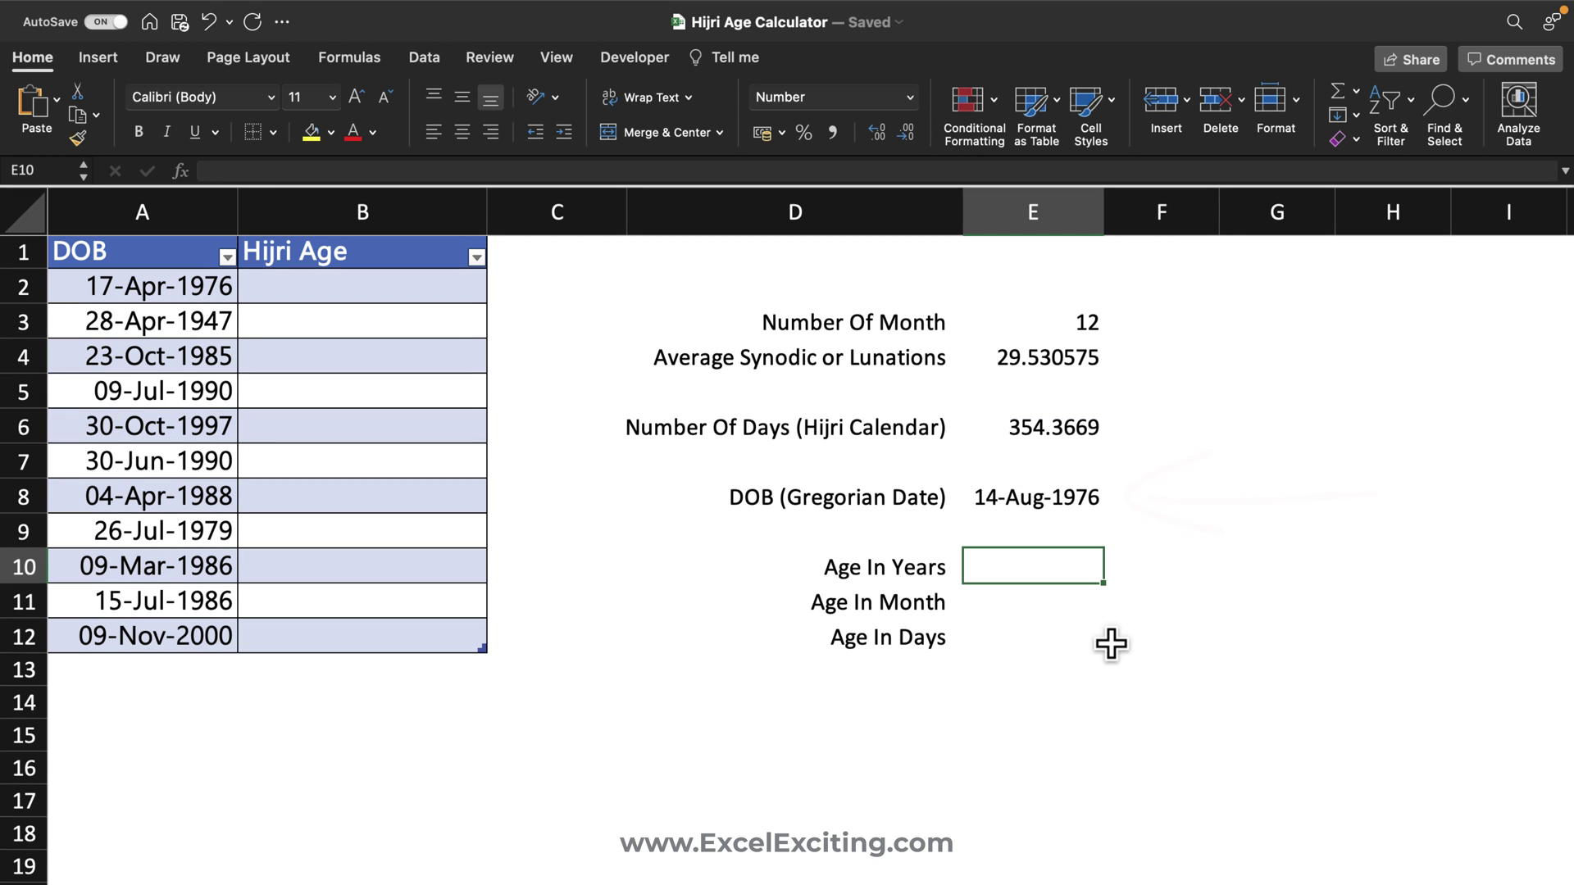
text(=dated)
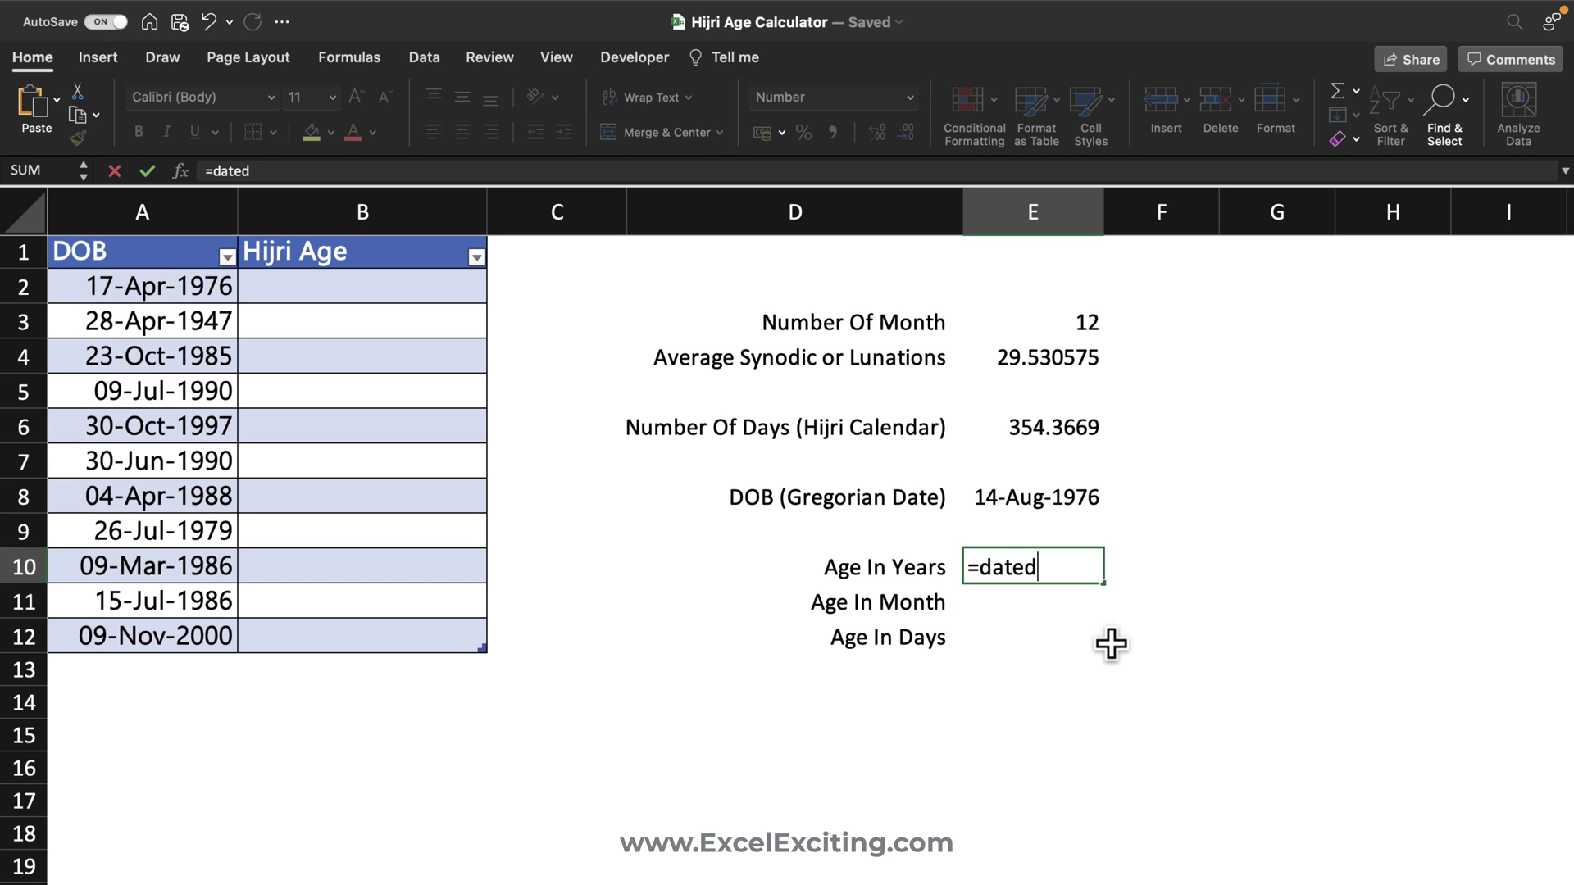
key(BackSpace)
text(d)
key(BackSpace)
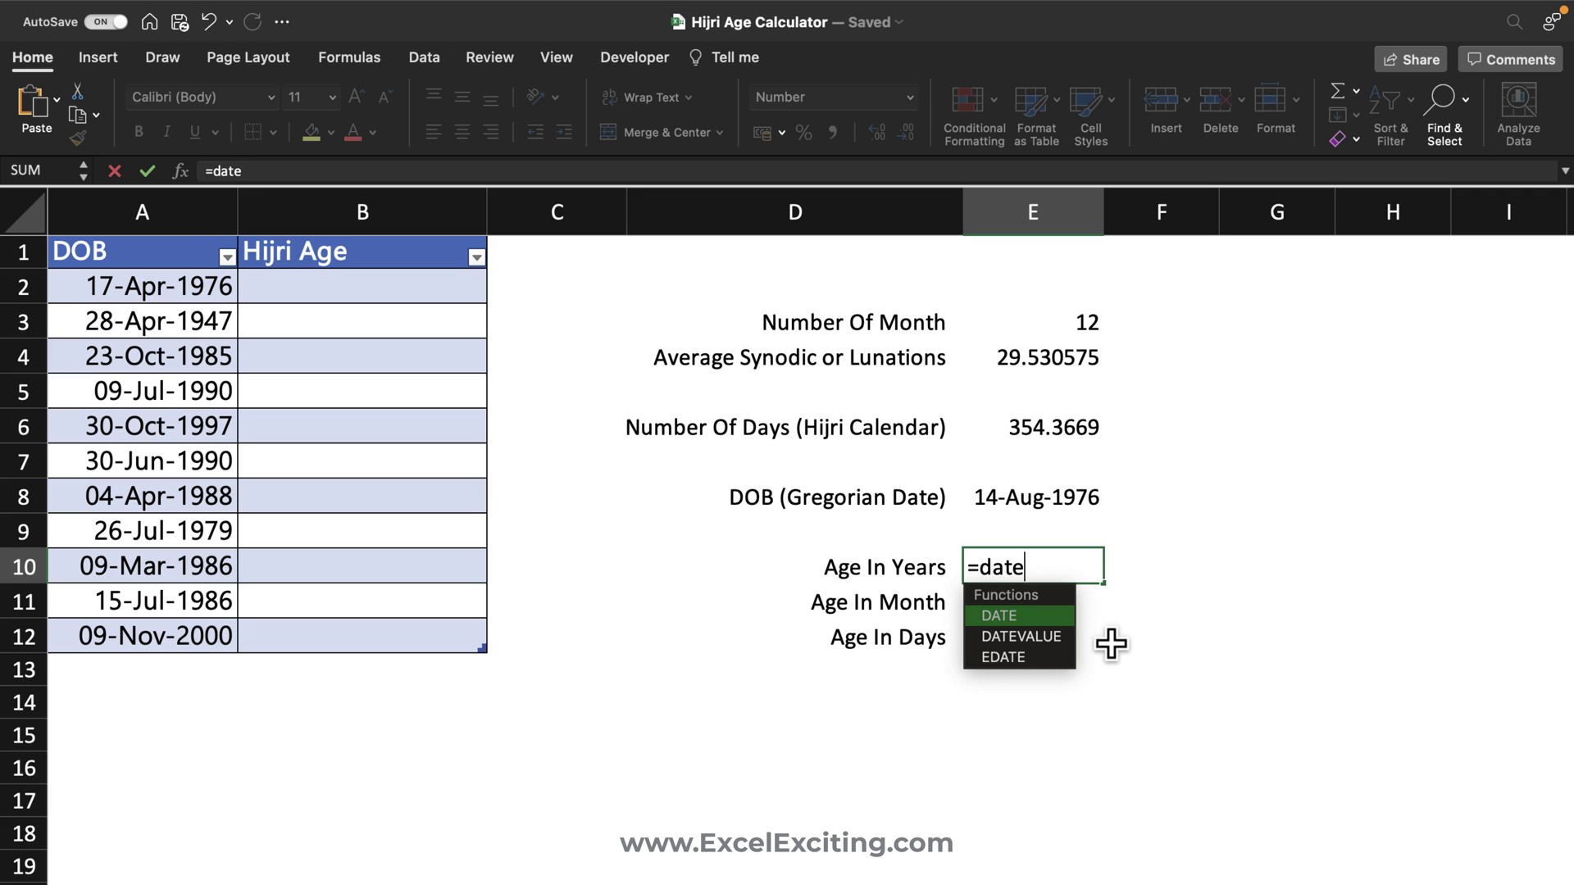
text(dif()
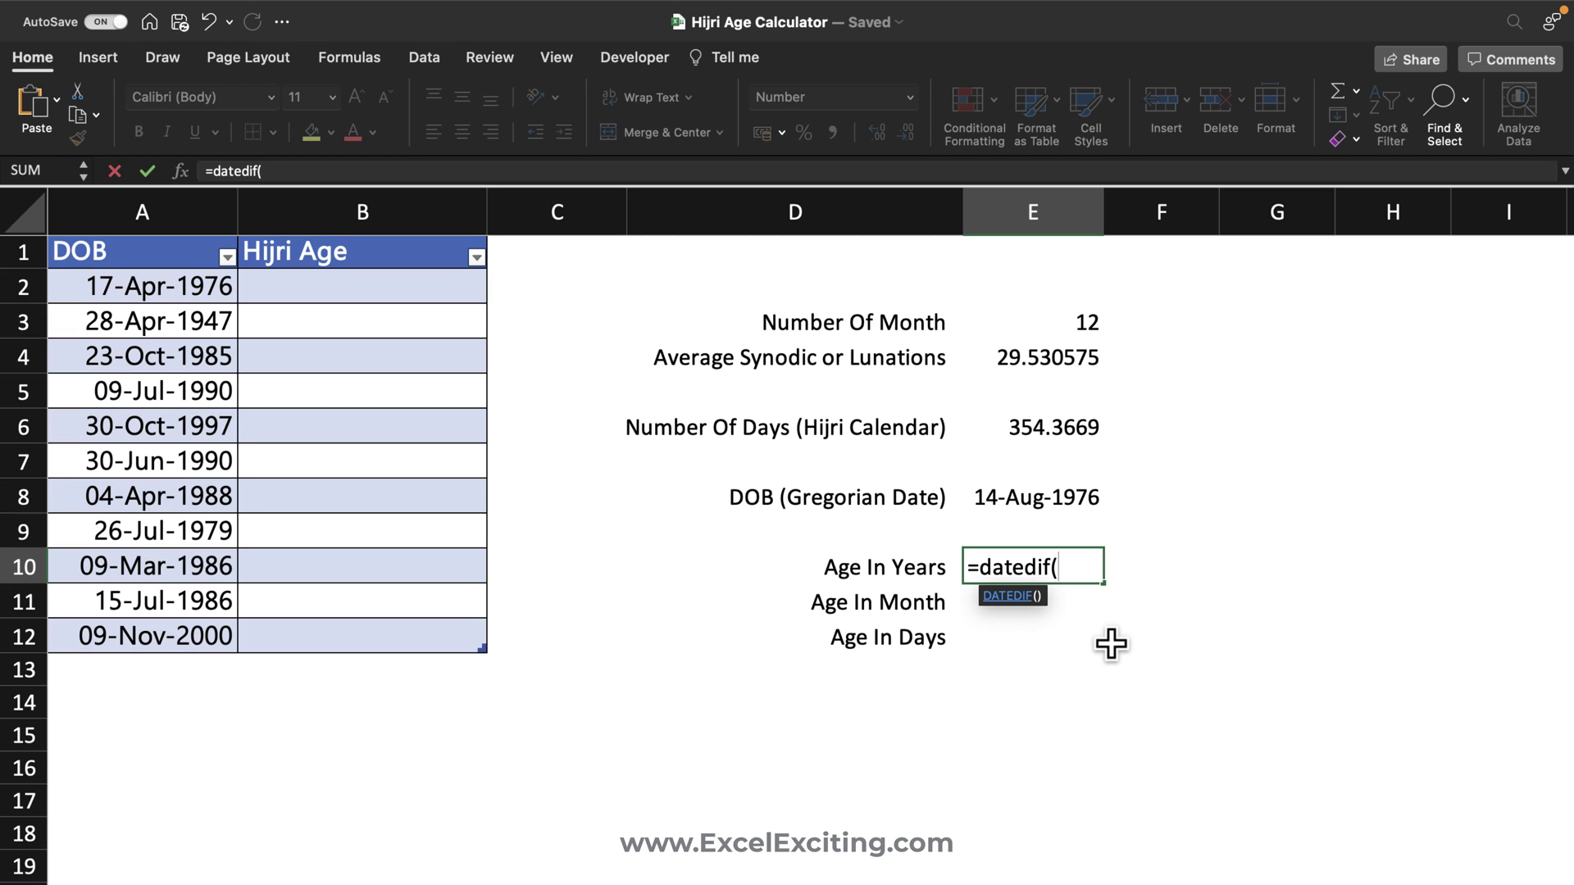
click(1057, 498)
text(,)
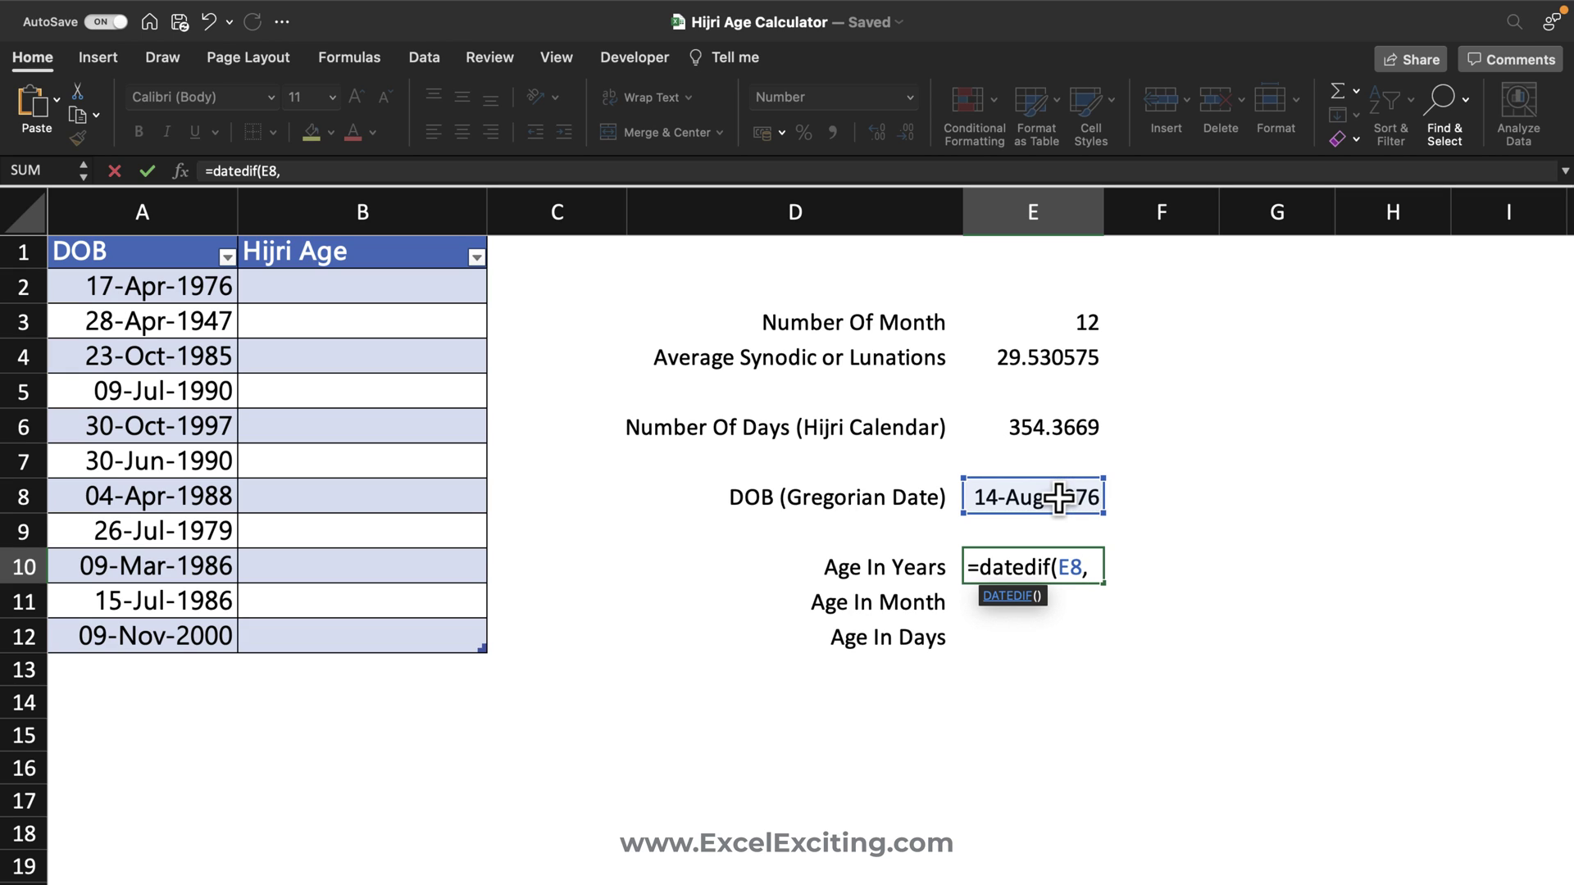
text(tod)
key(Tab)
text(),)
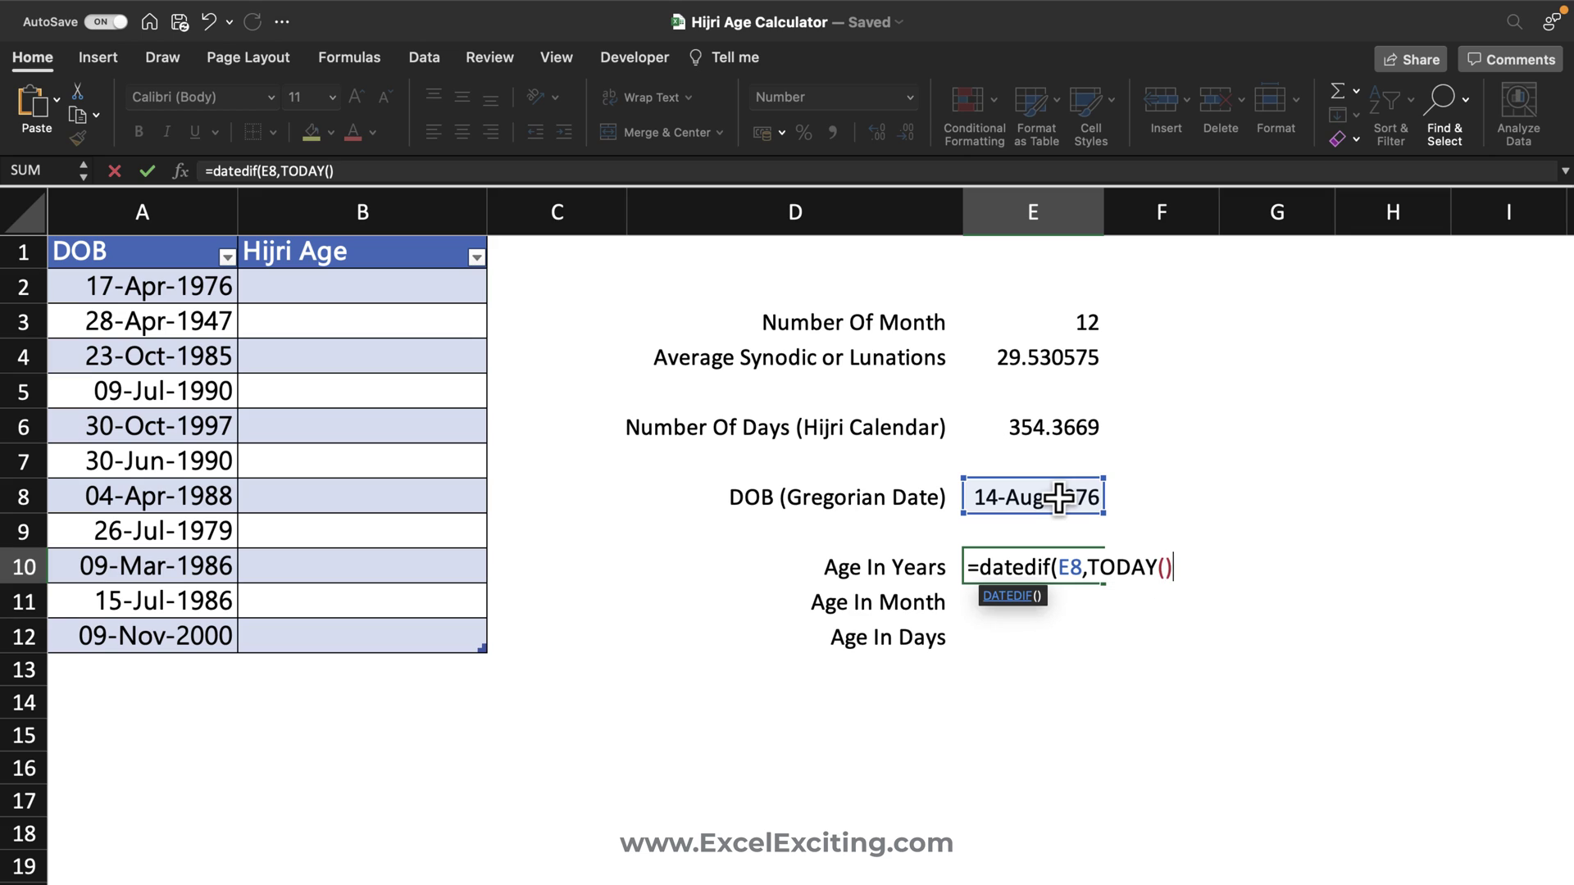
text("Y"))
key(Return)
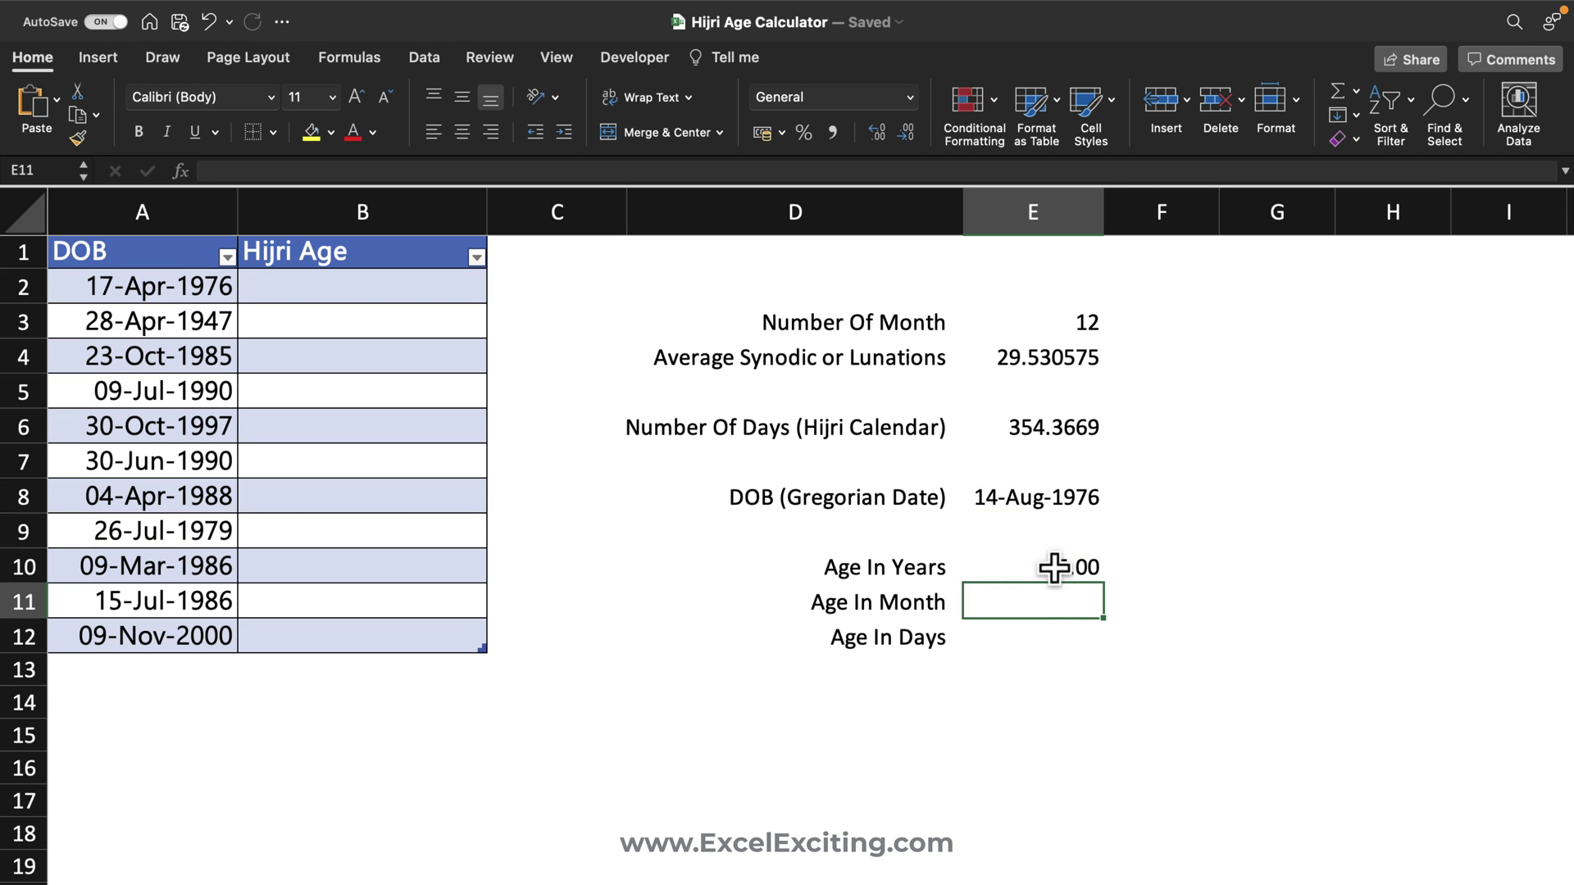
click(1025, 567)
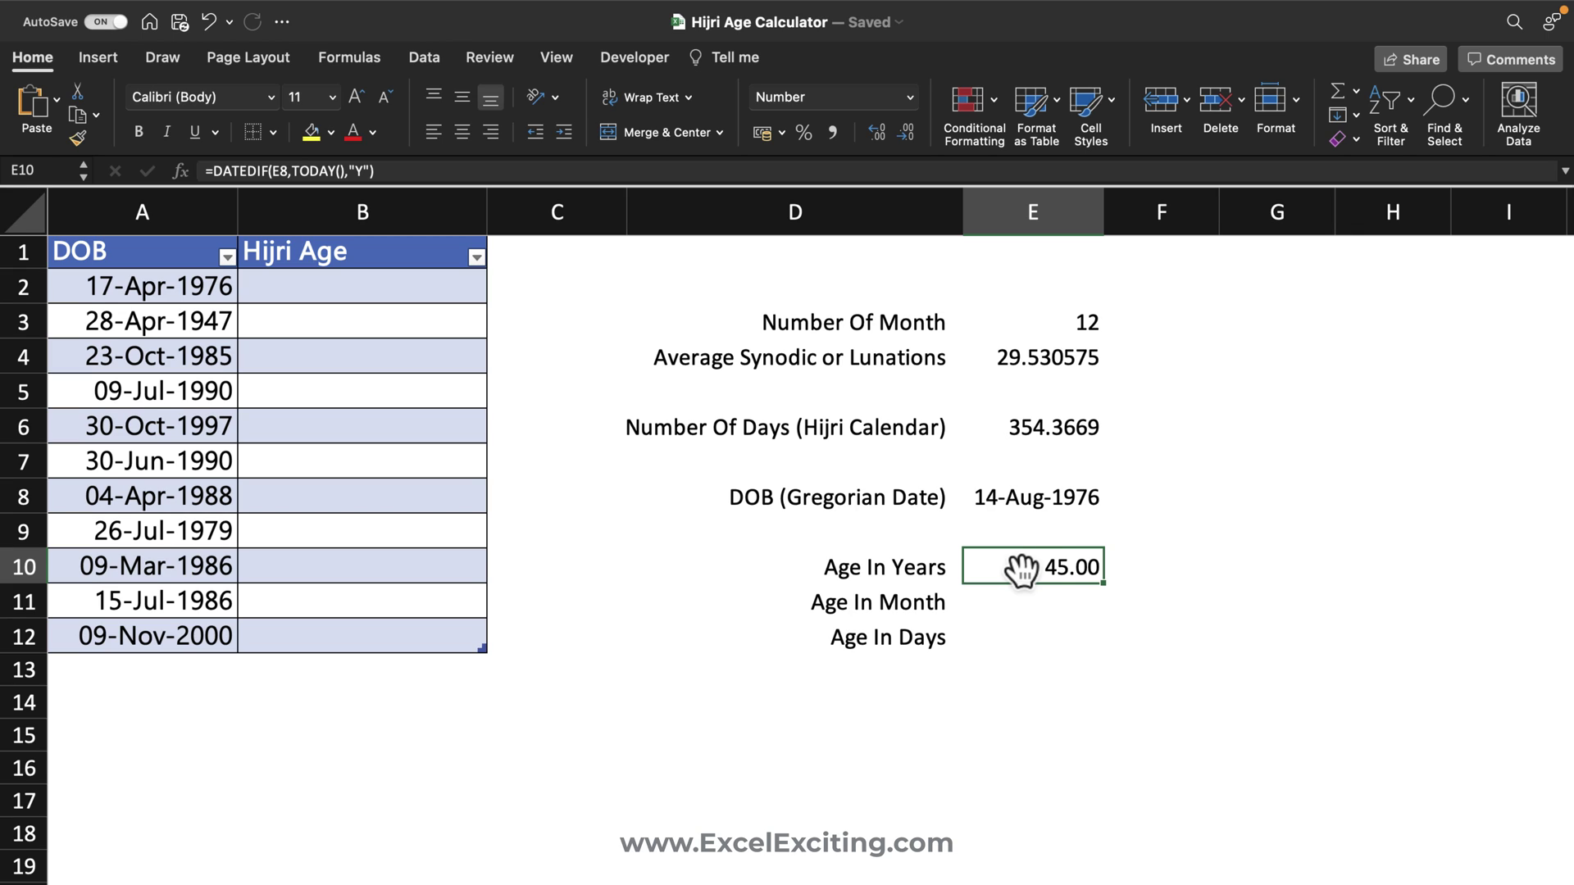
Change the E10 DATEDIF unit from "Y" to "D" to count days since the DOB
double_click(1025, 567)
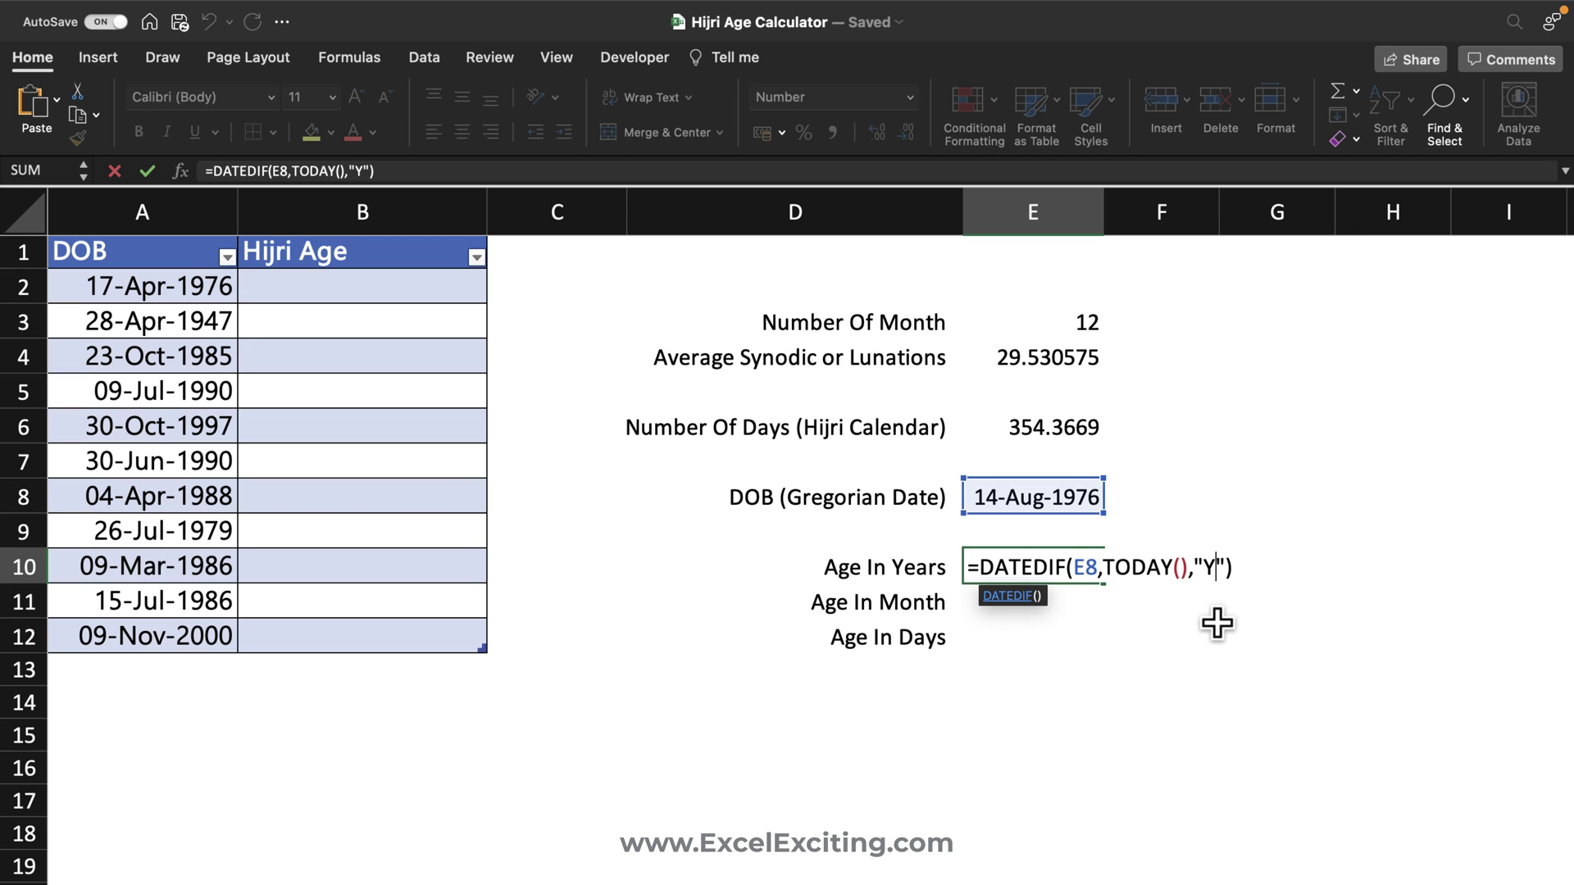
key(BackSpace)
text(D)
key(Return)
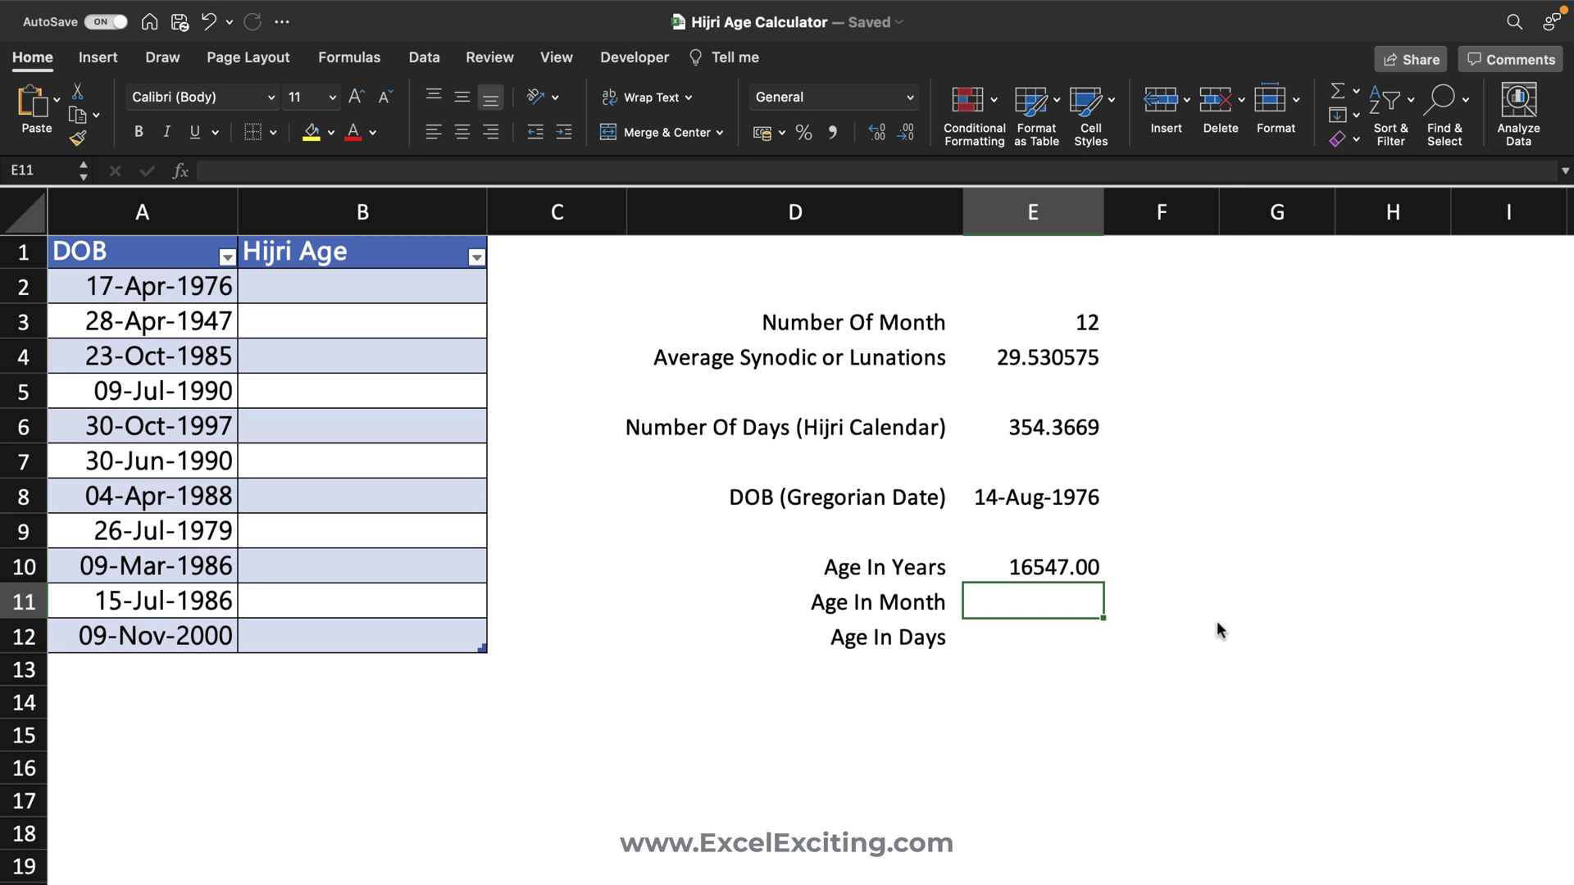
Divide the E10 day count by E6 so Age In Years shows 46.69
click(1066, 570)
double_click(1065, 569)
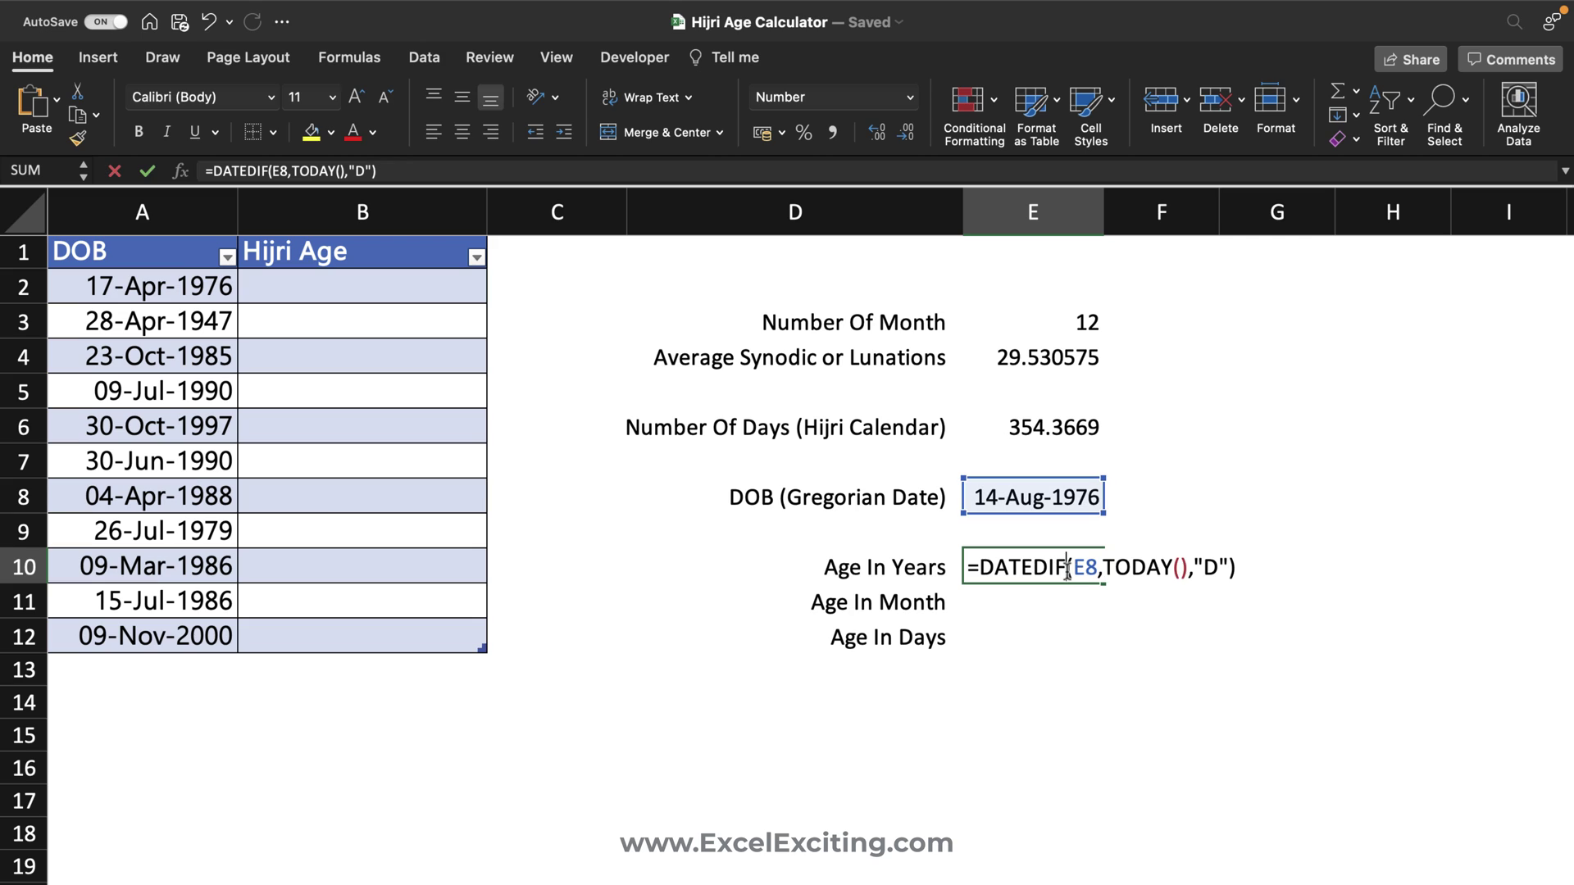
click(1240, 567)
text(/)
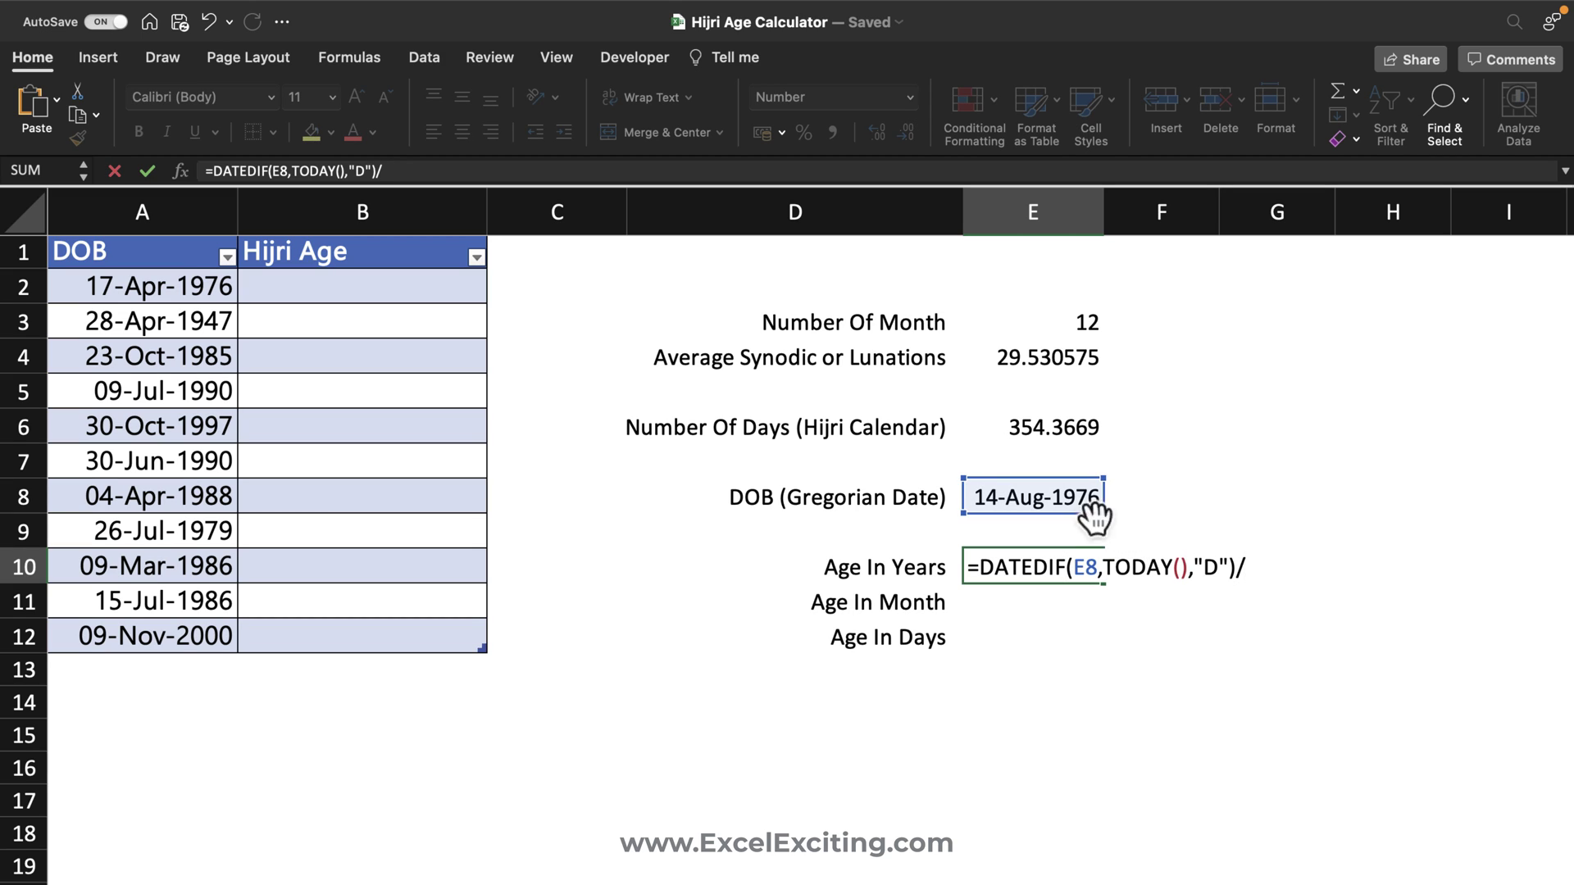
click(1050, 428)
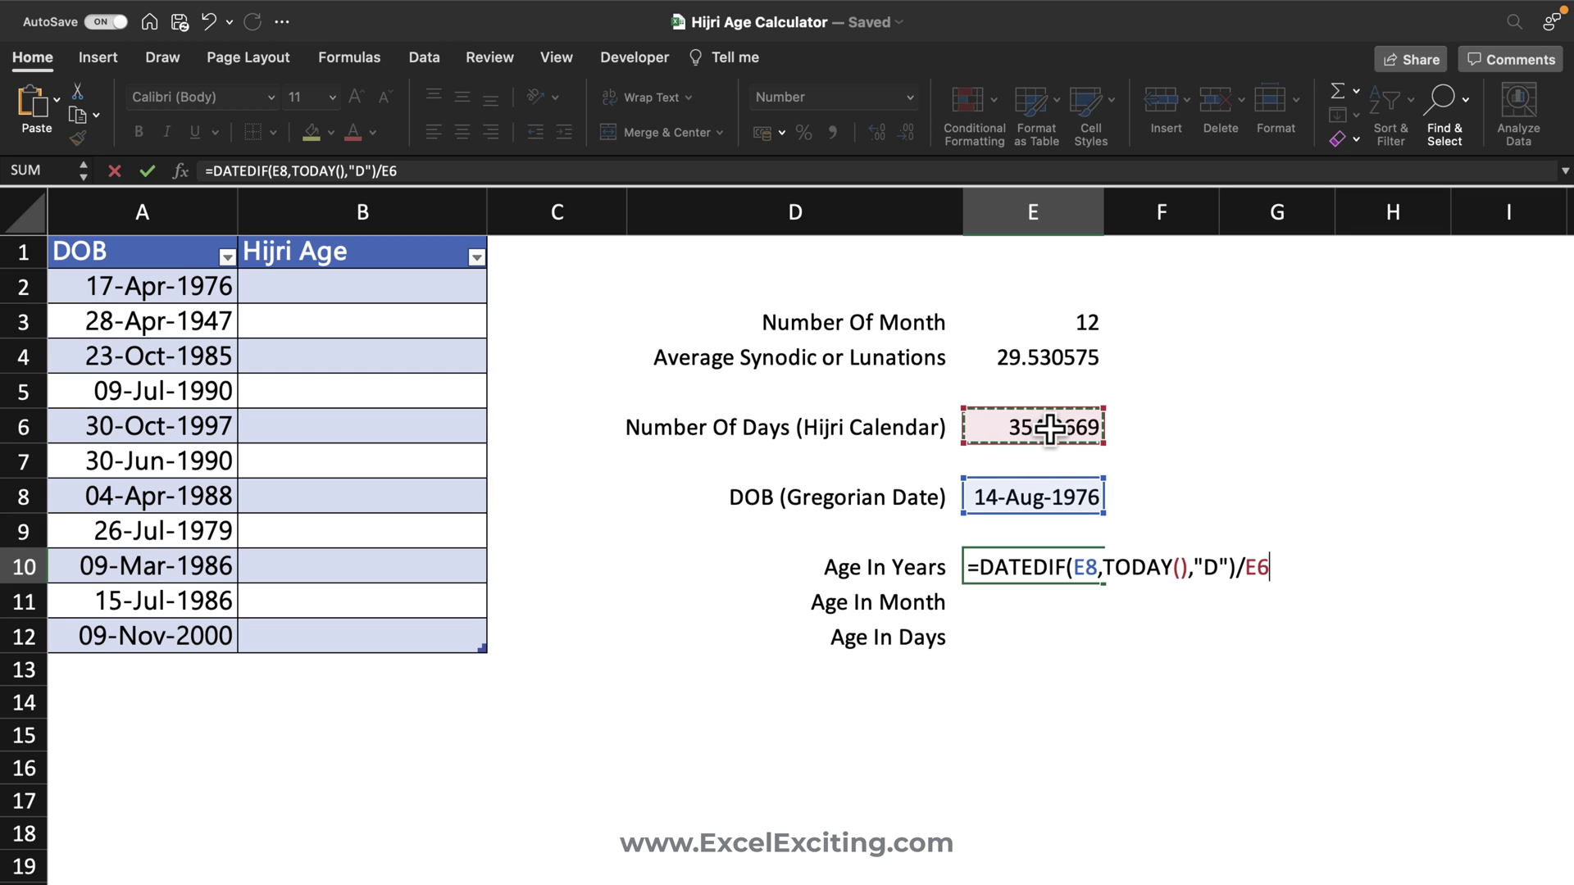
key(Return)
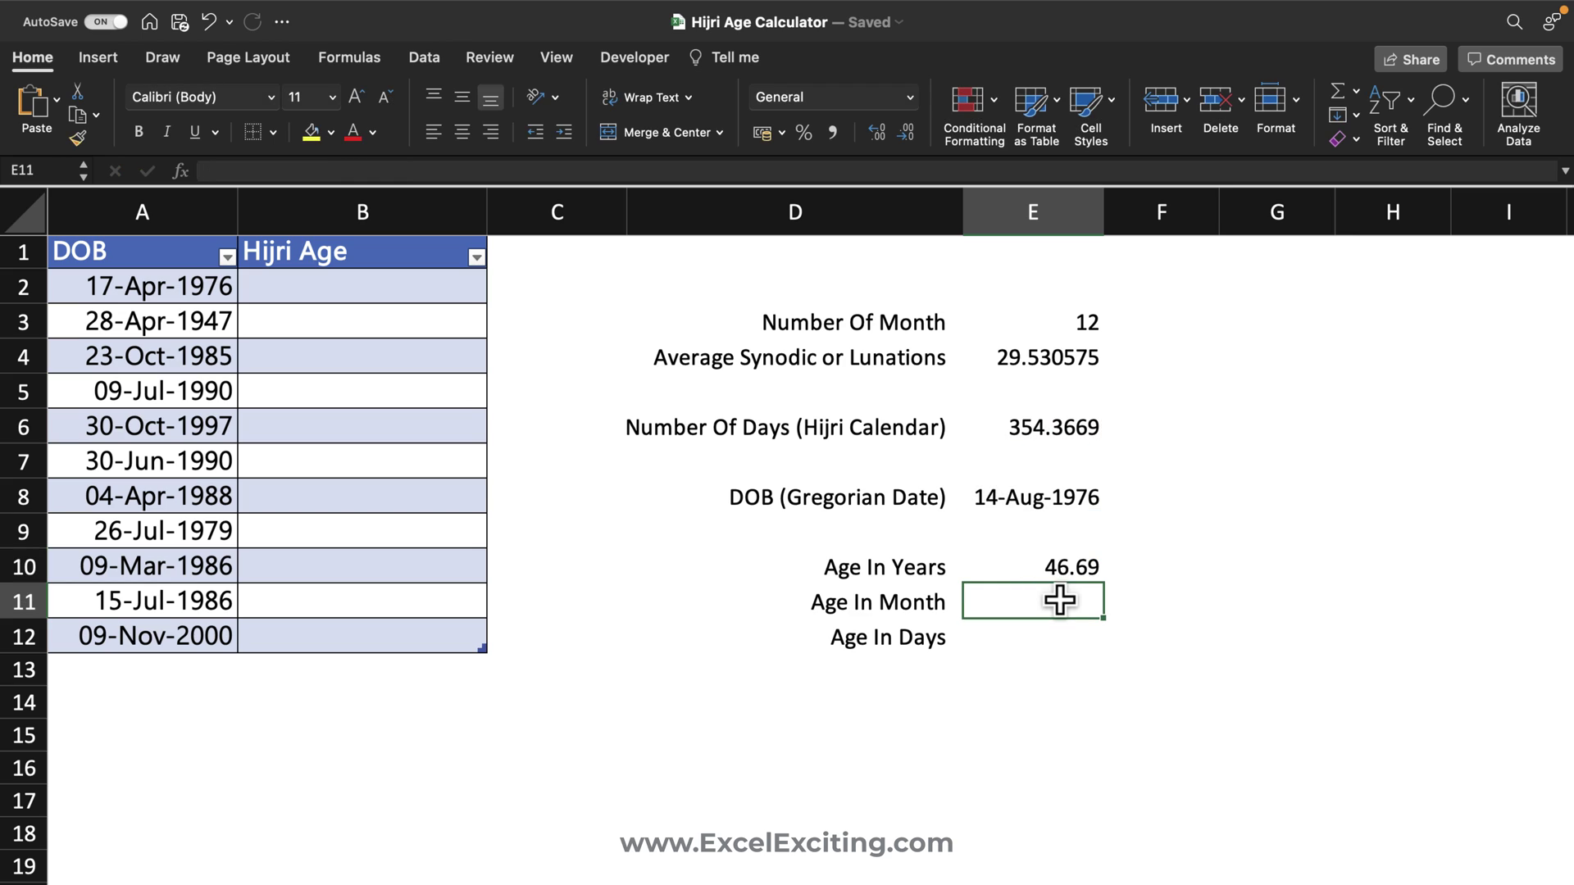
click(1023, 566)
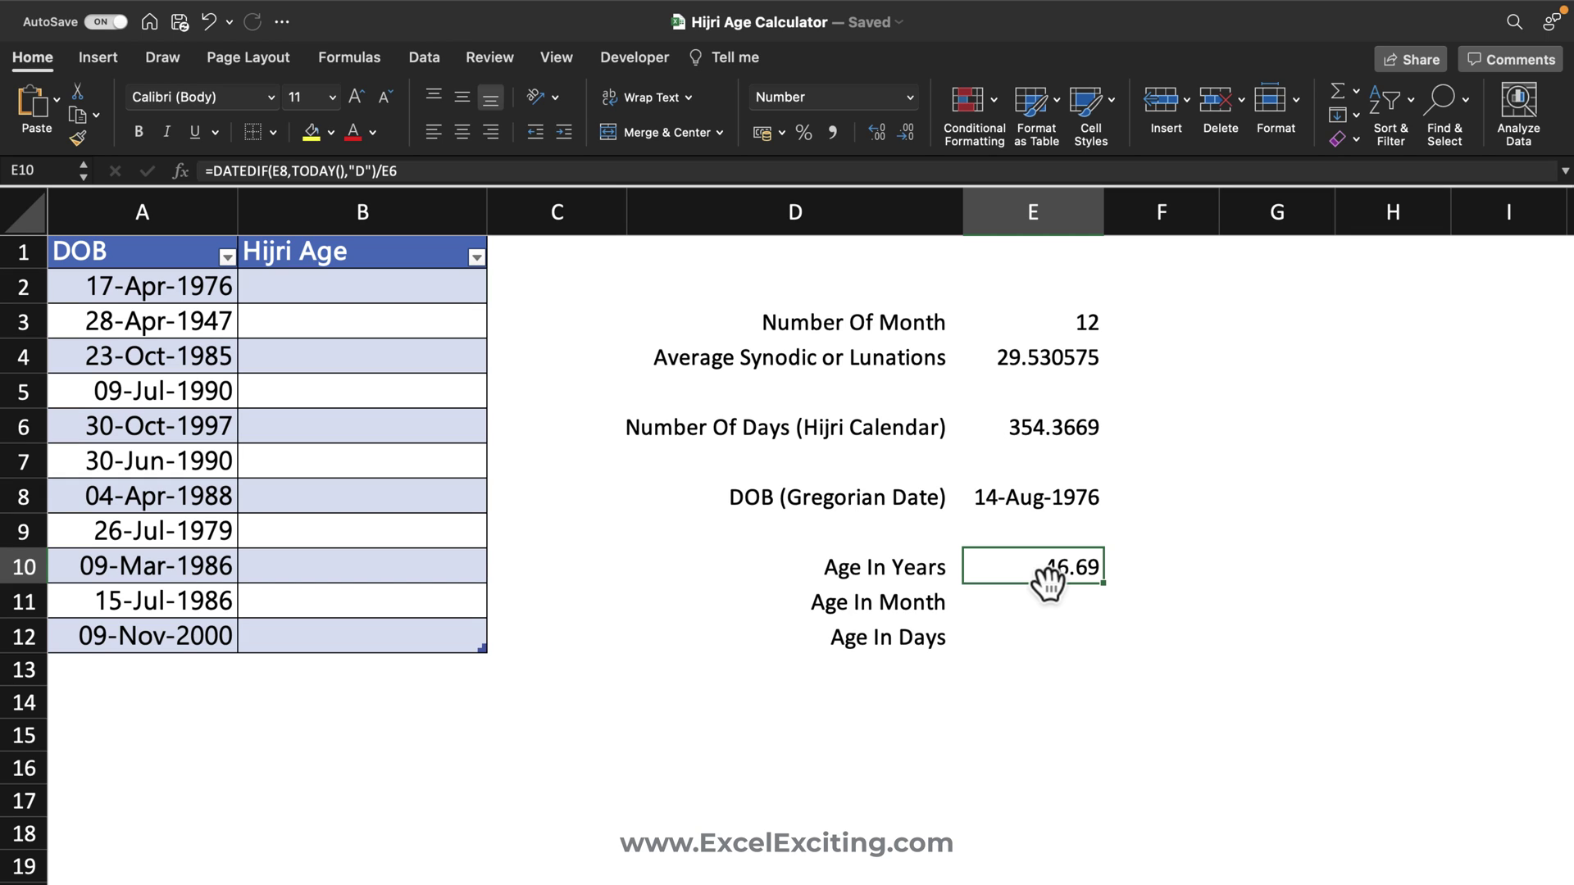
Wrap the E10 formula in INT so Age In Years shows whole years, 46.00
double_click(1037, 569)
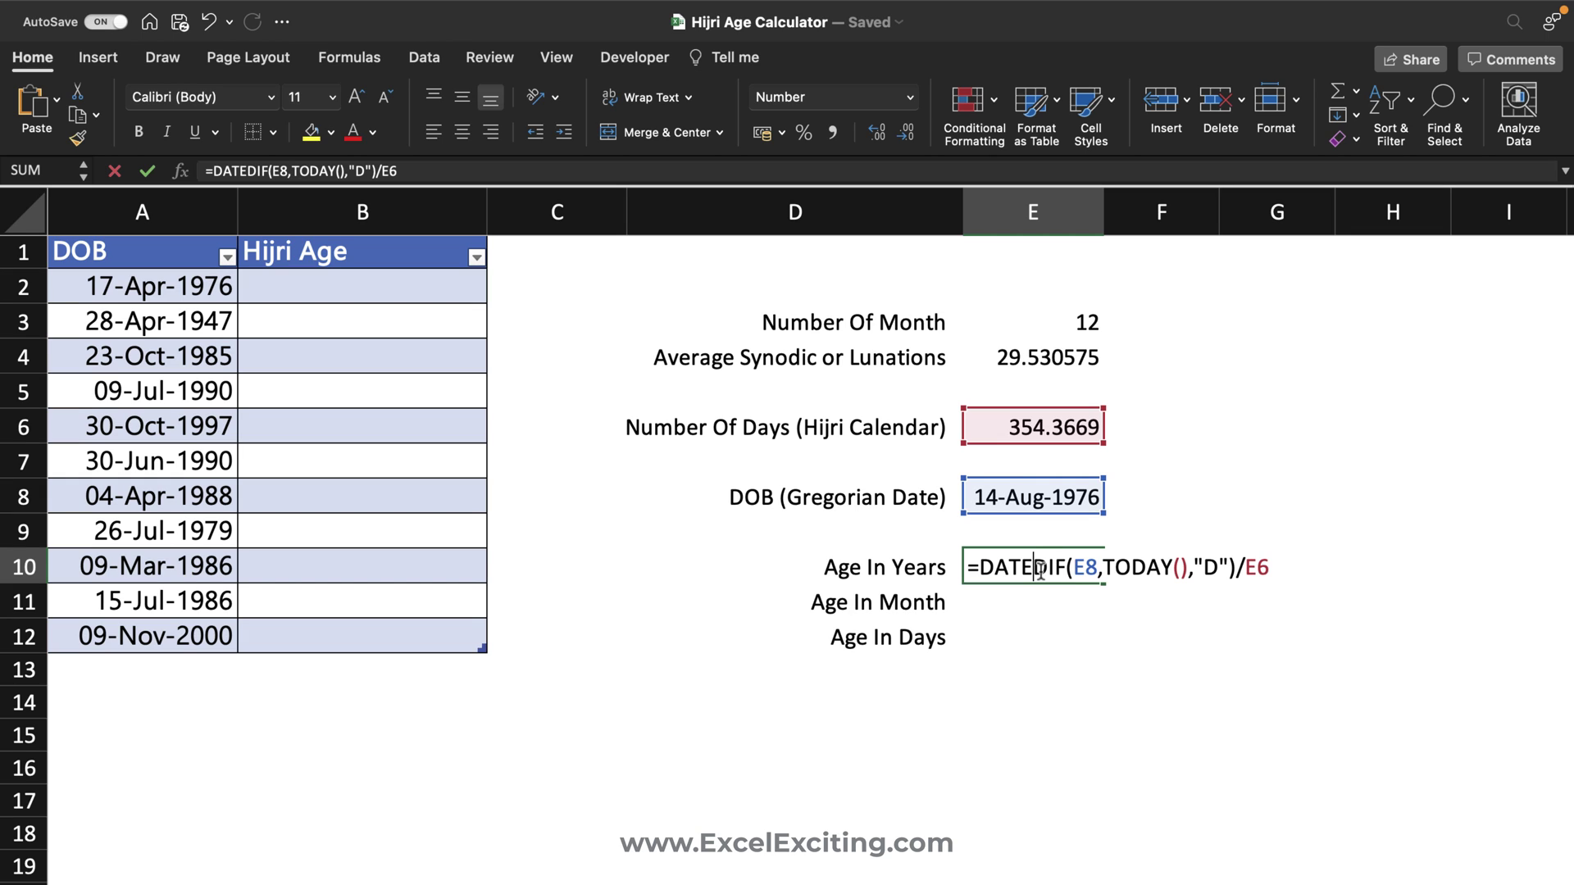
click(981, 565)
key(shift+End)
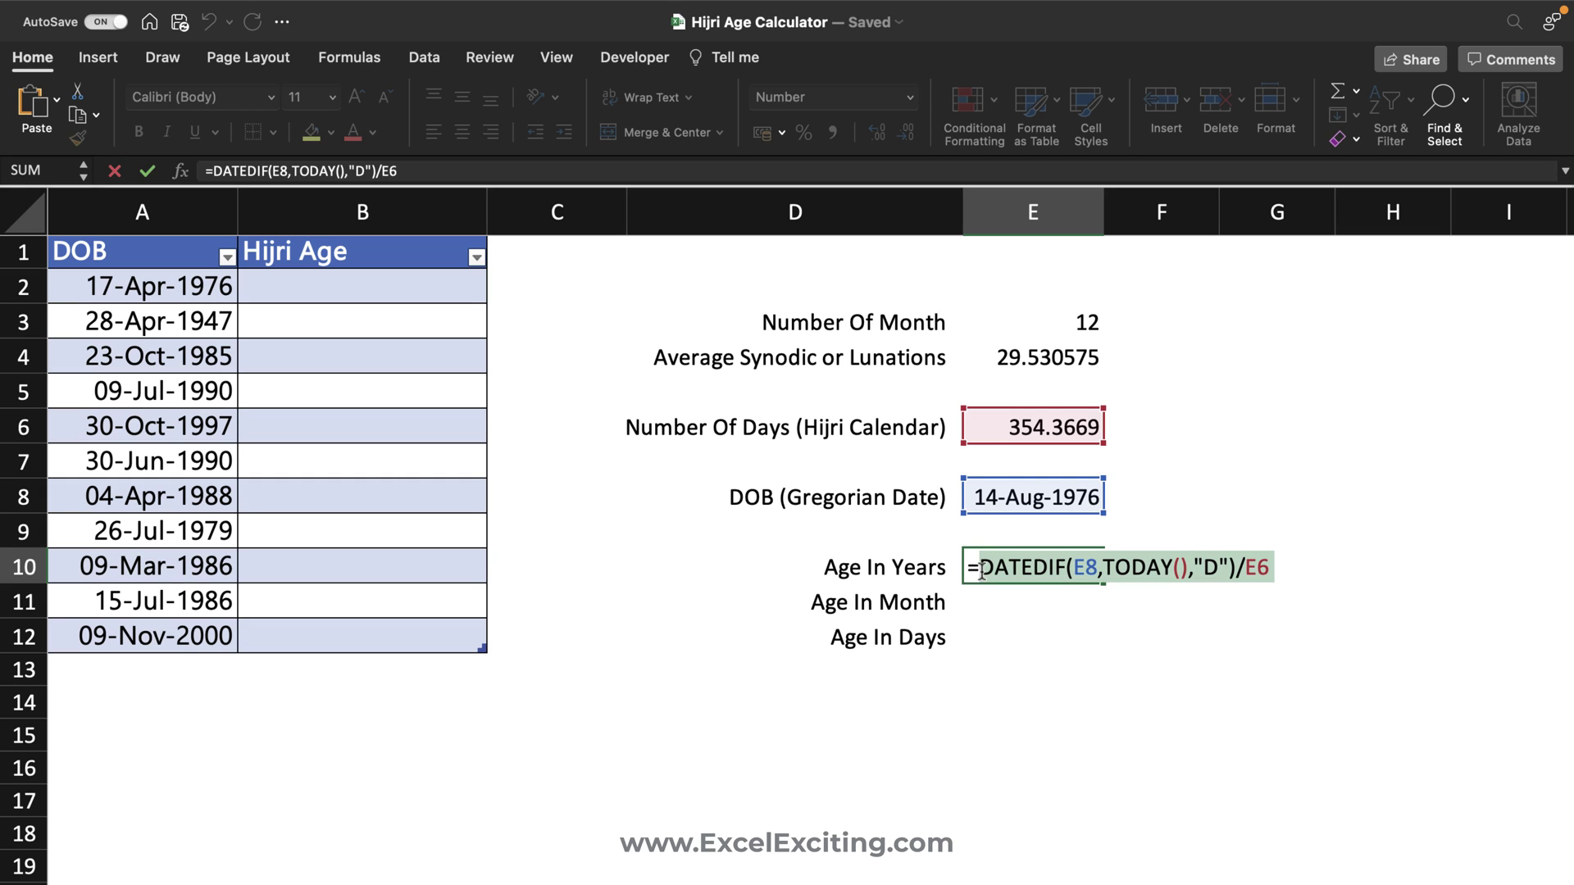
key(BackSpace)
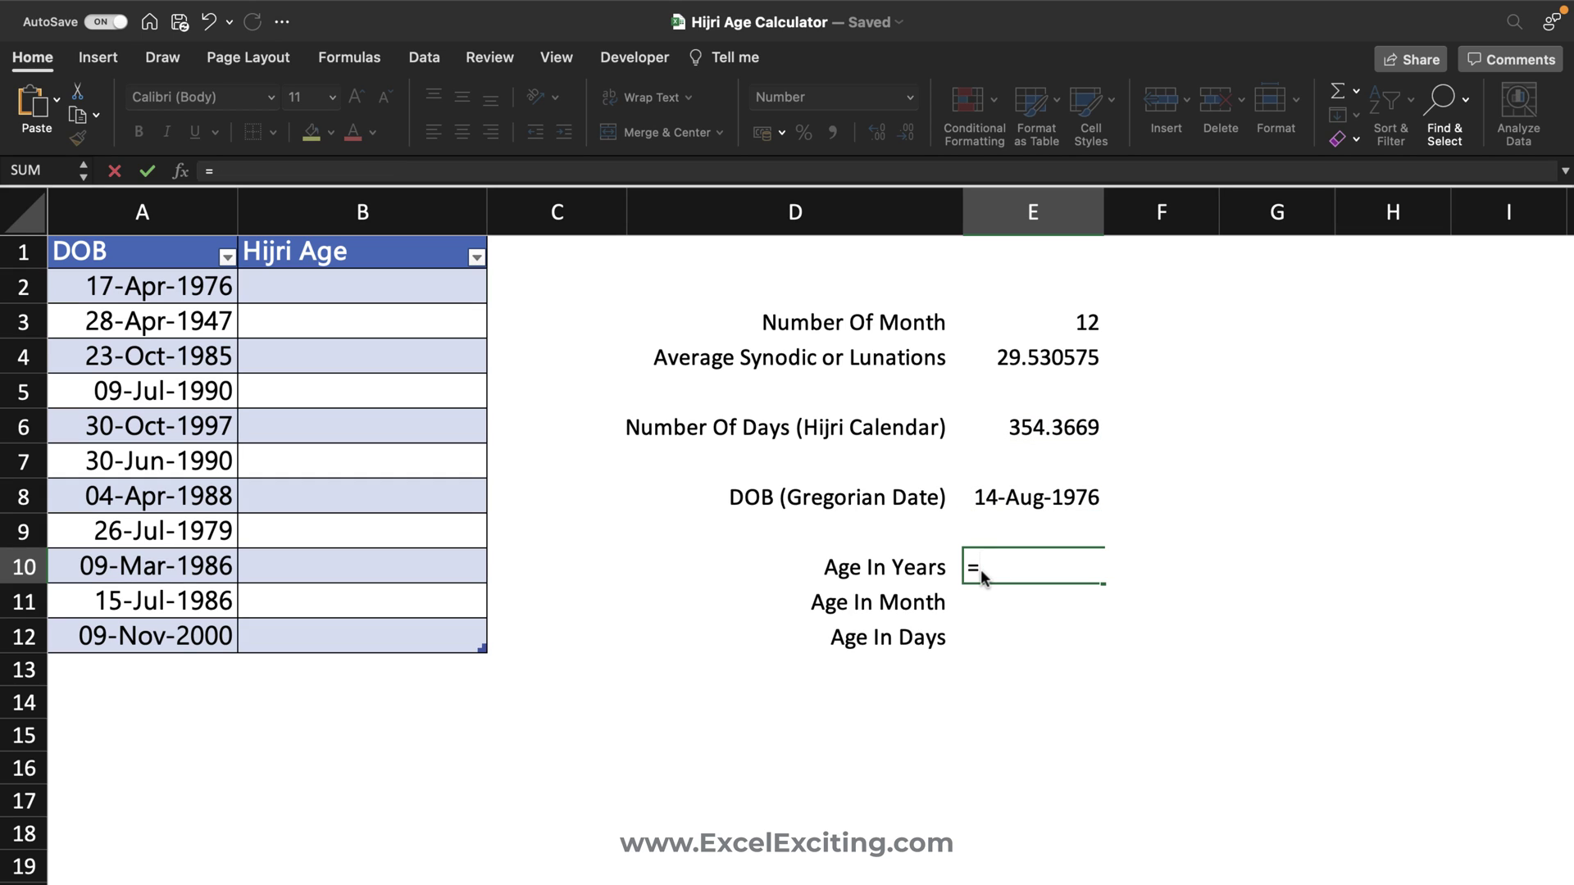
text(int)
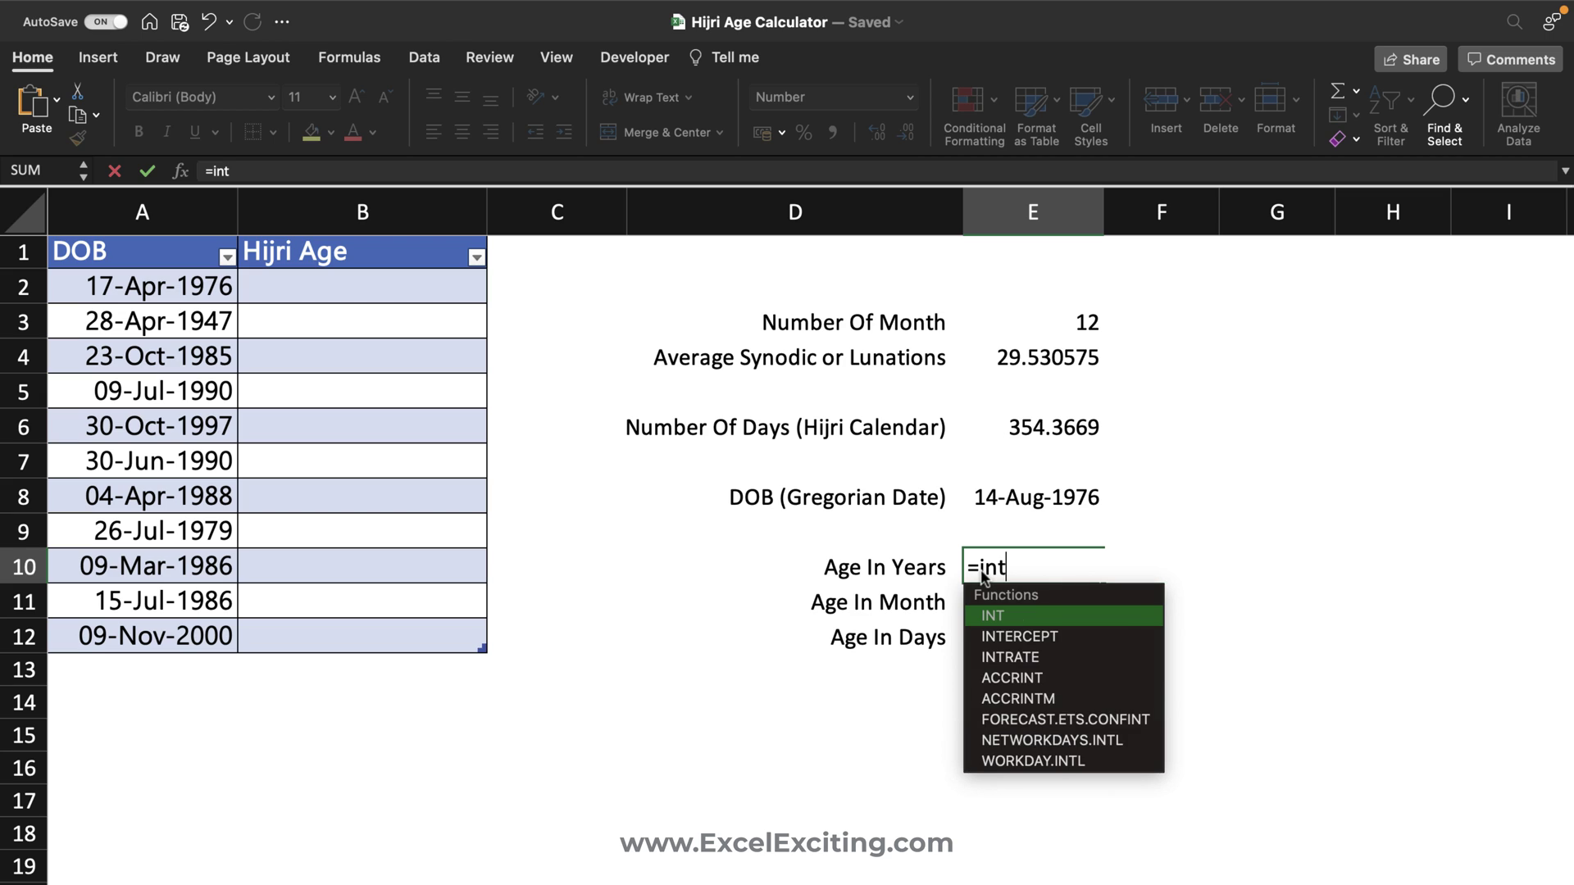
key(Tab)
key(super+v)
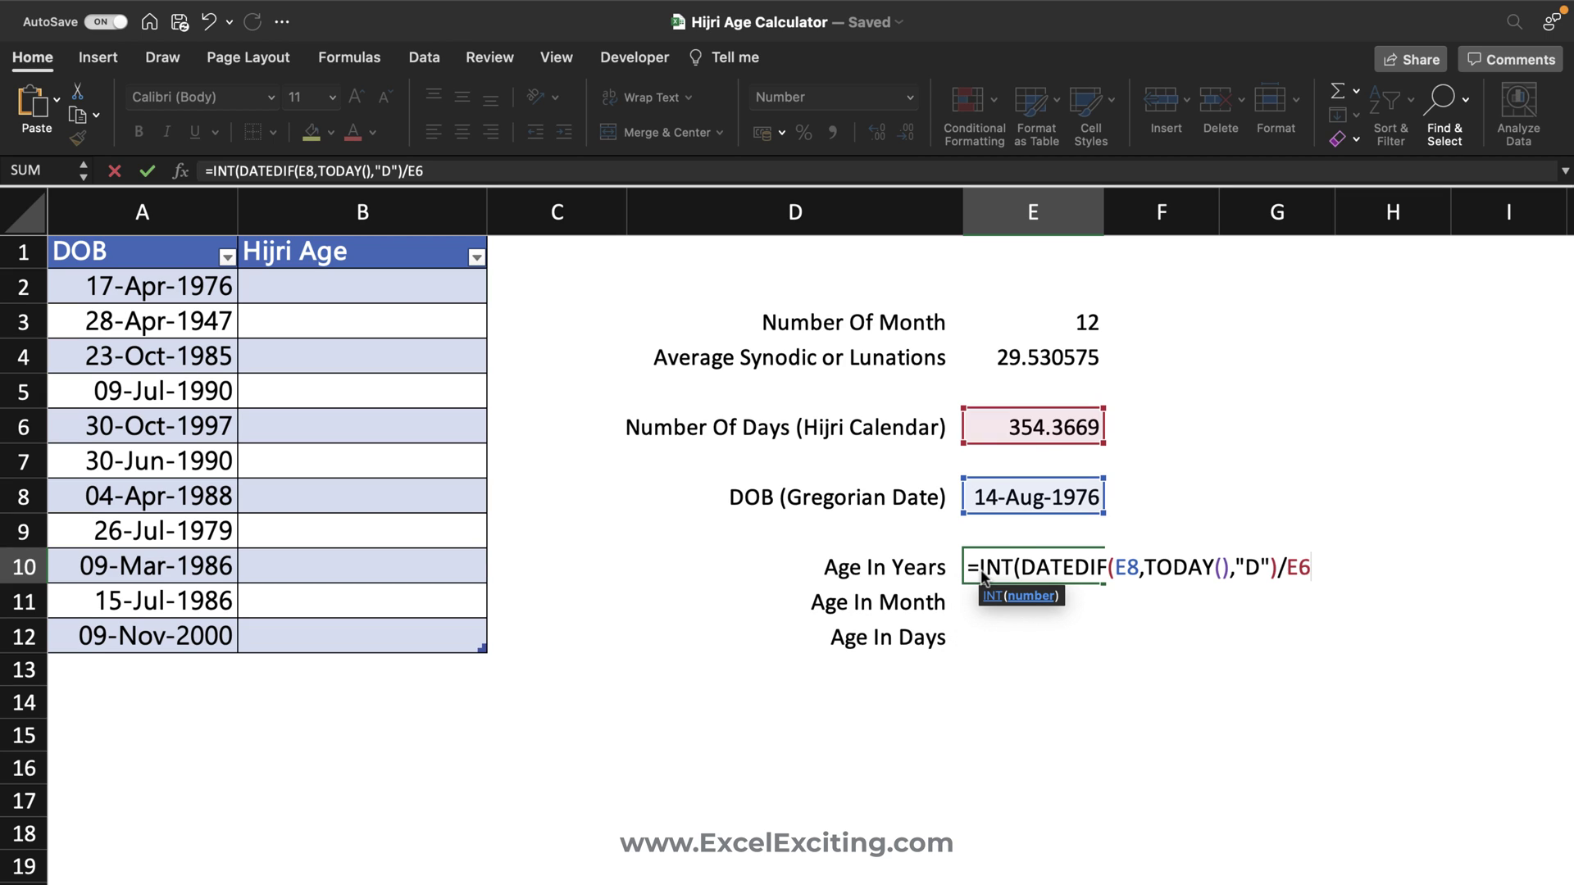
text())
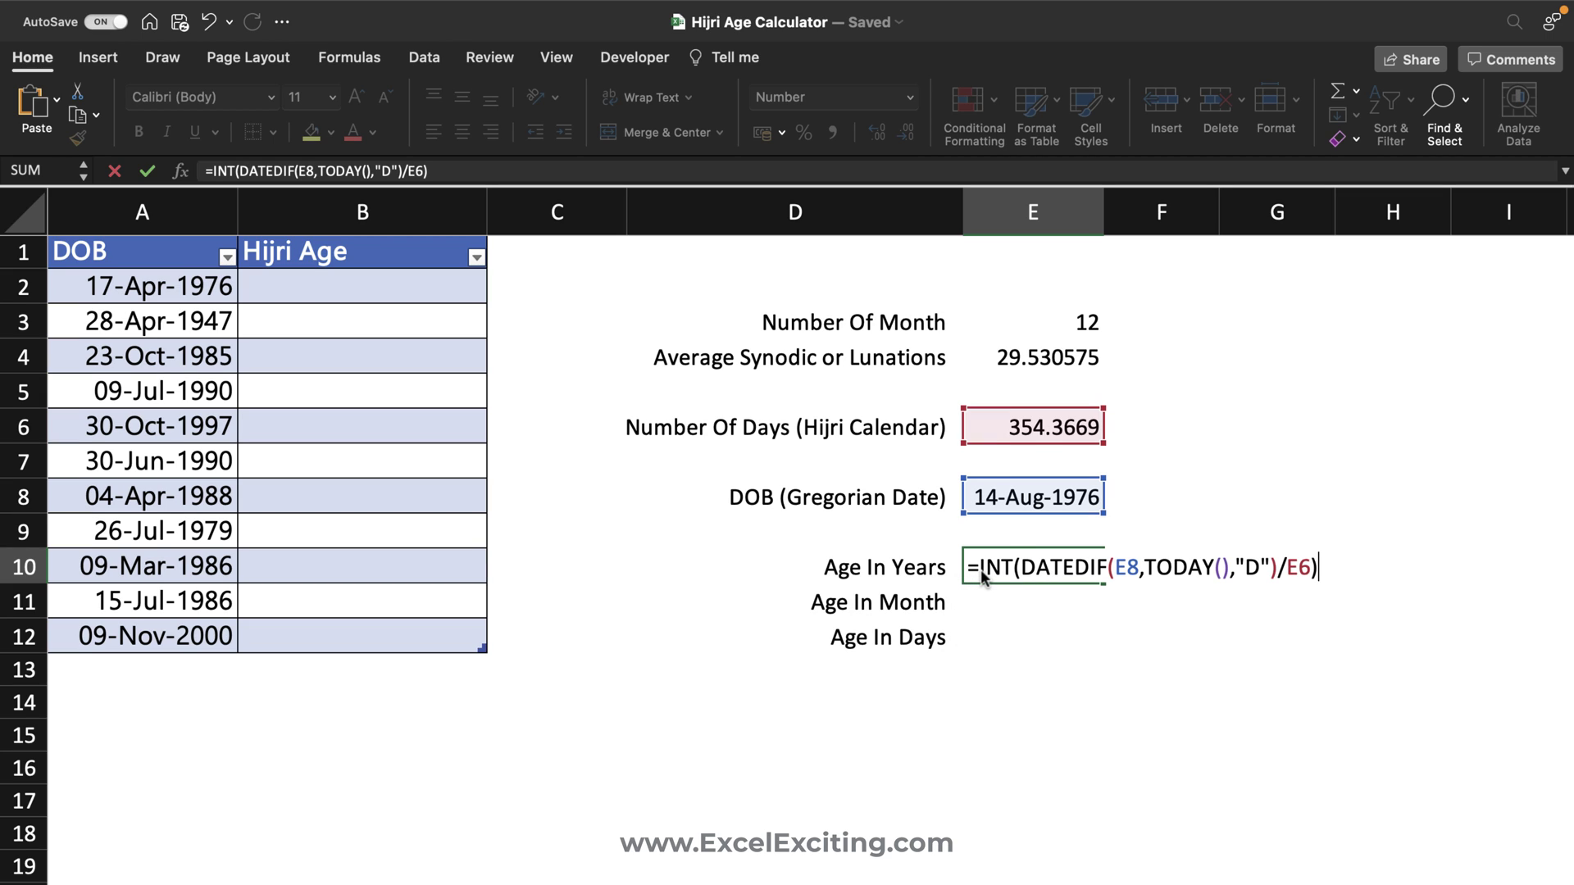
key(Return)
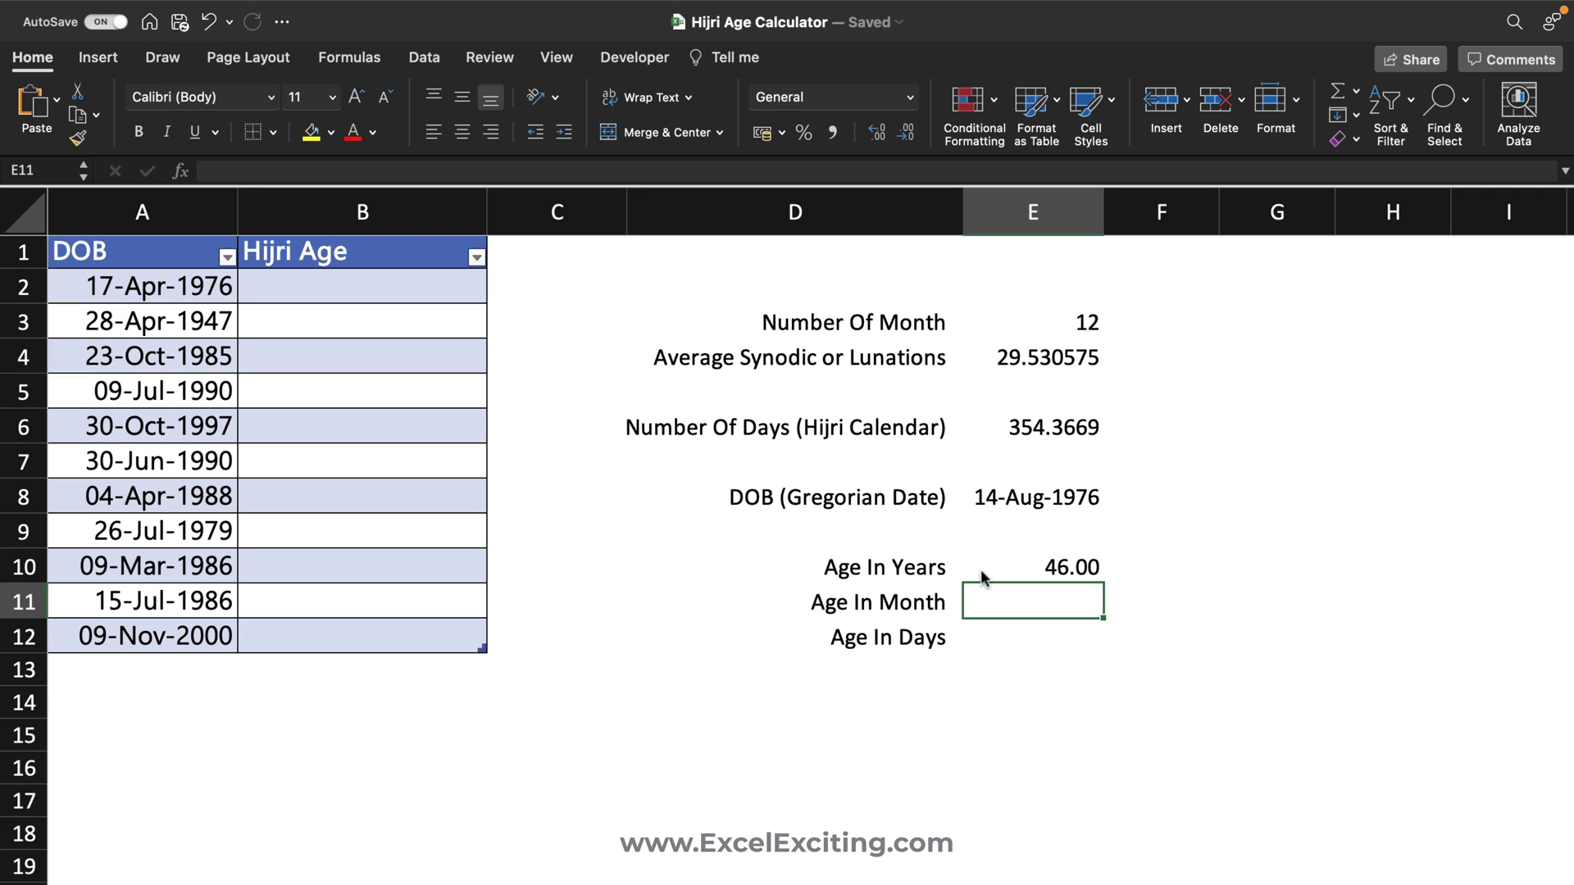
Enter =DATEDIF(E8,TODAY(),"D")/E6 in E11 and format it as General
text(=)
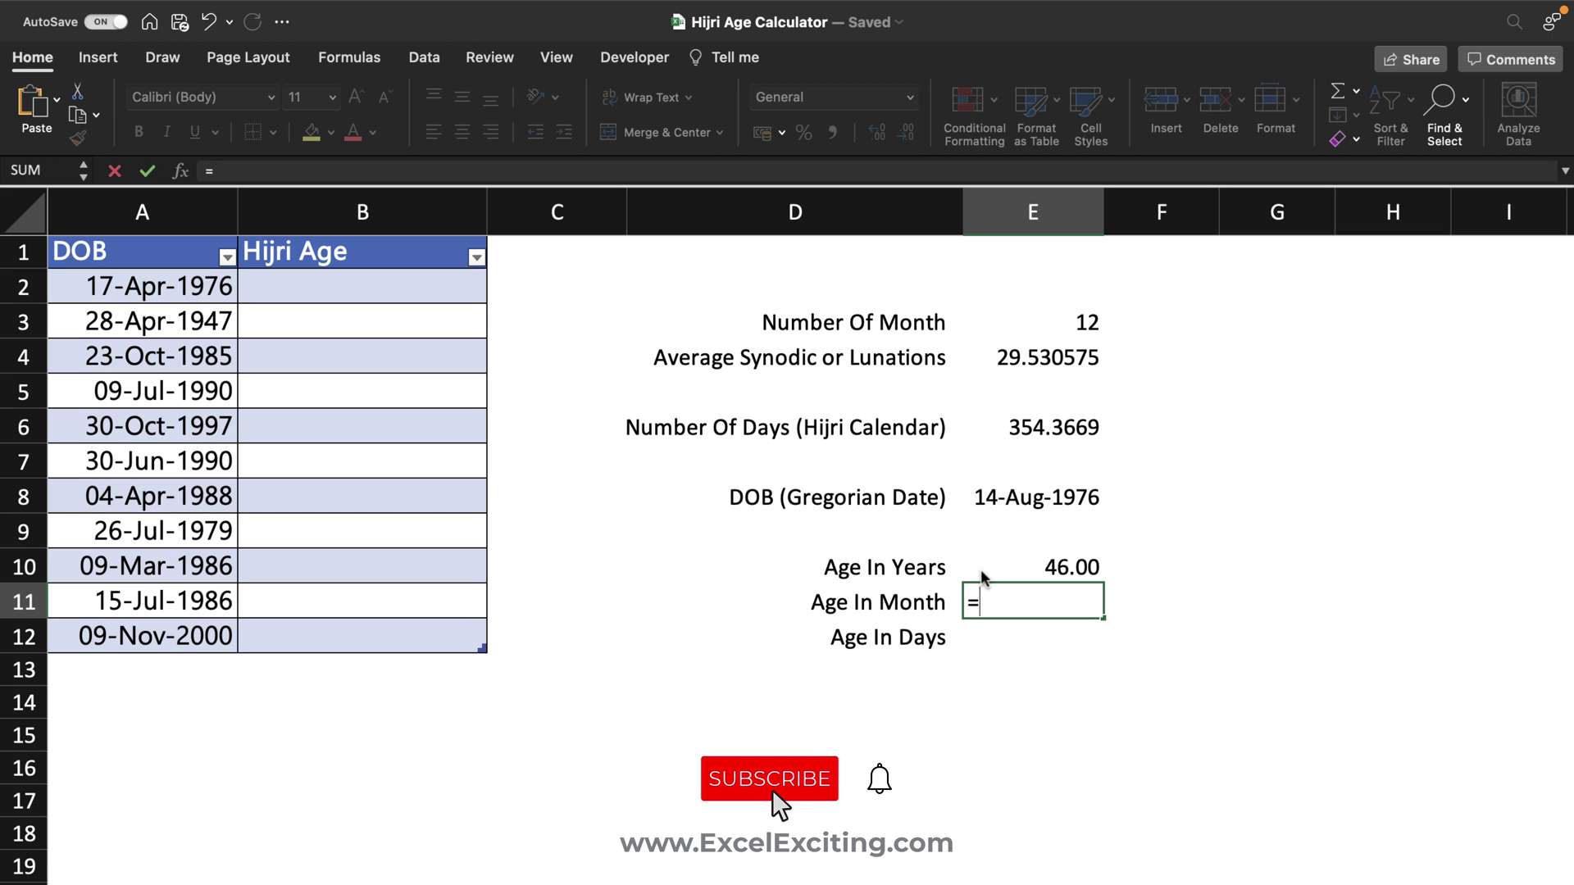
text(DATEDIF(E8,TODAY(),"D")/E6)
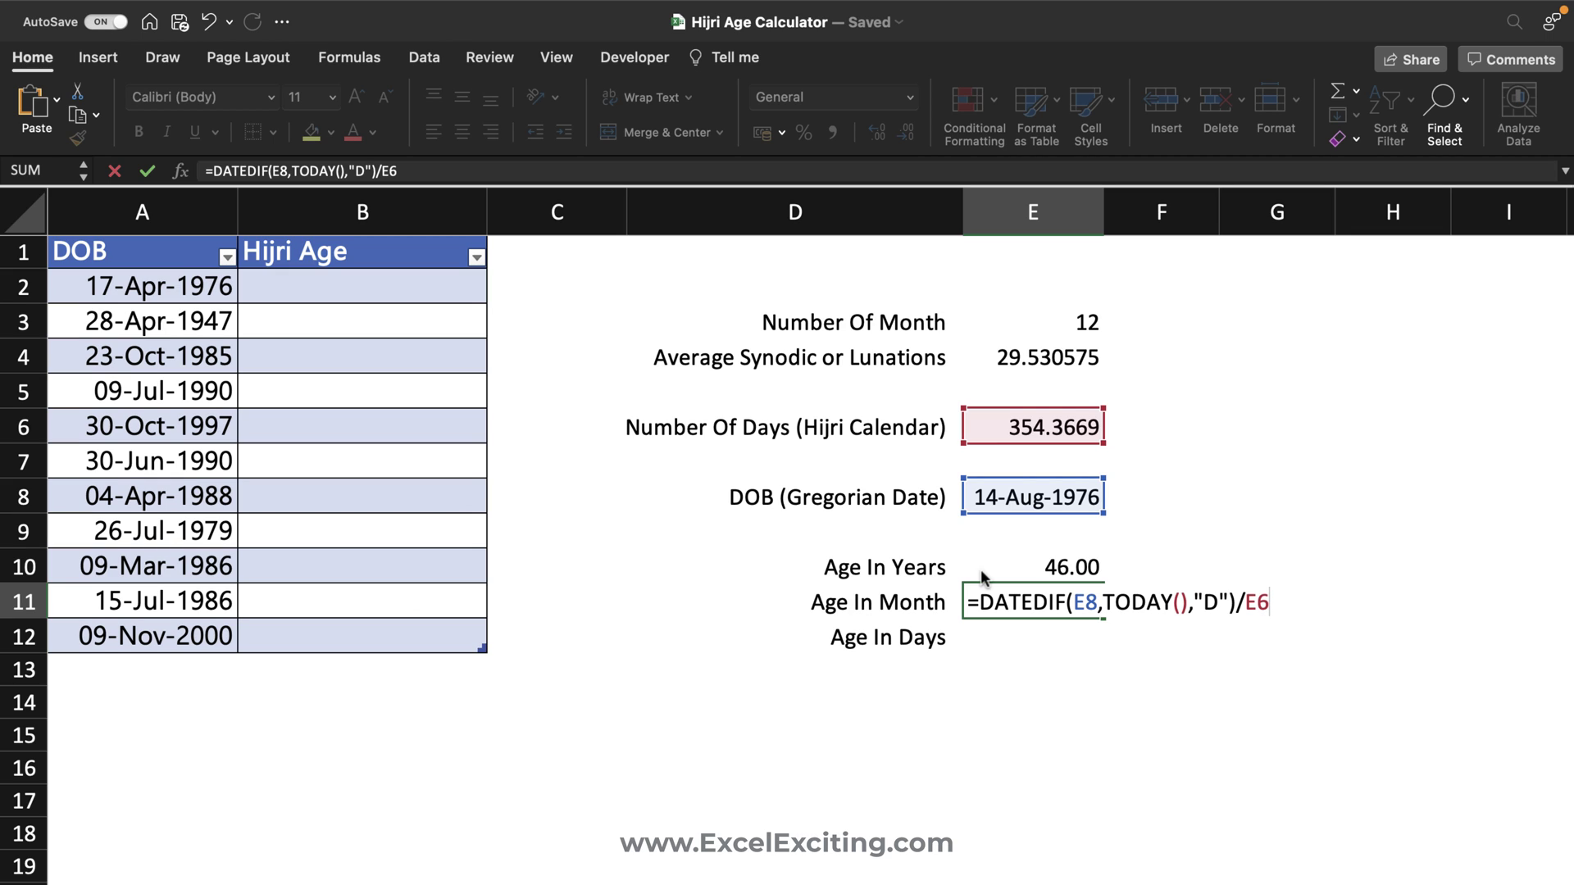
key(Return)
click(1067, 613)
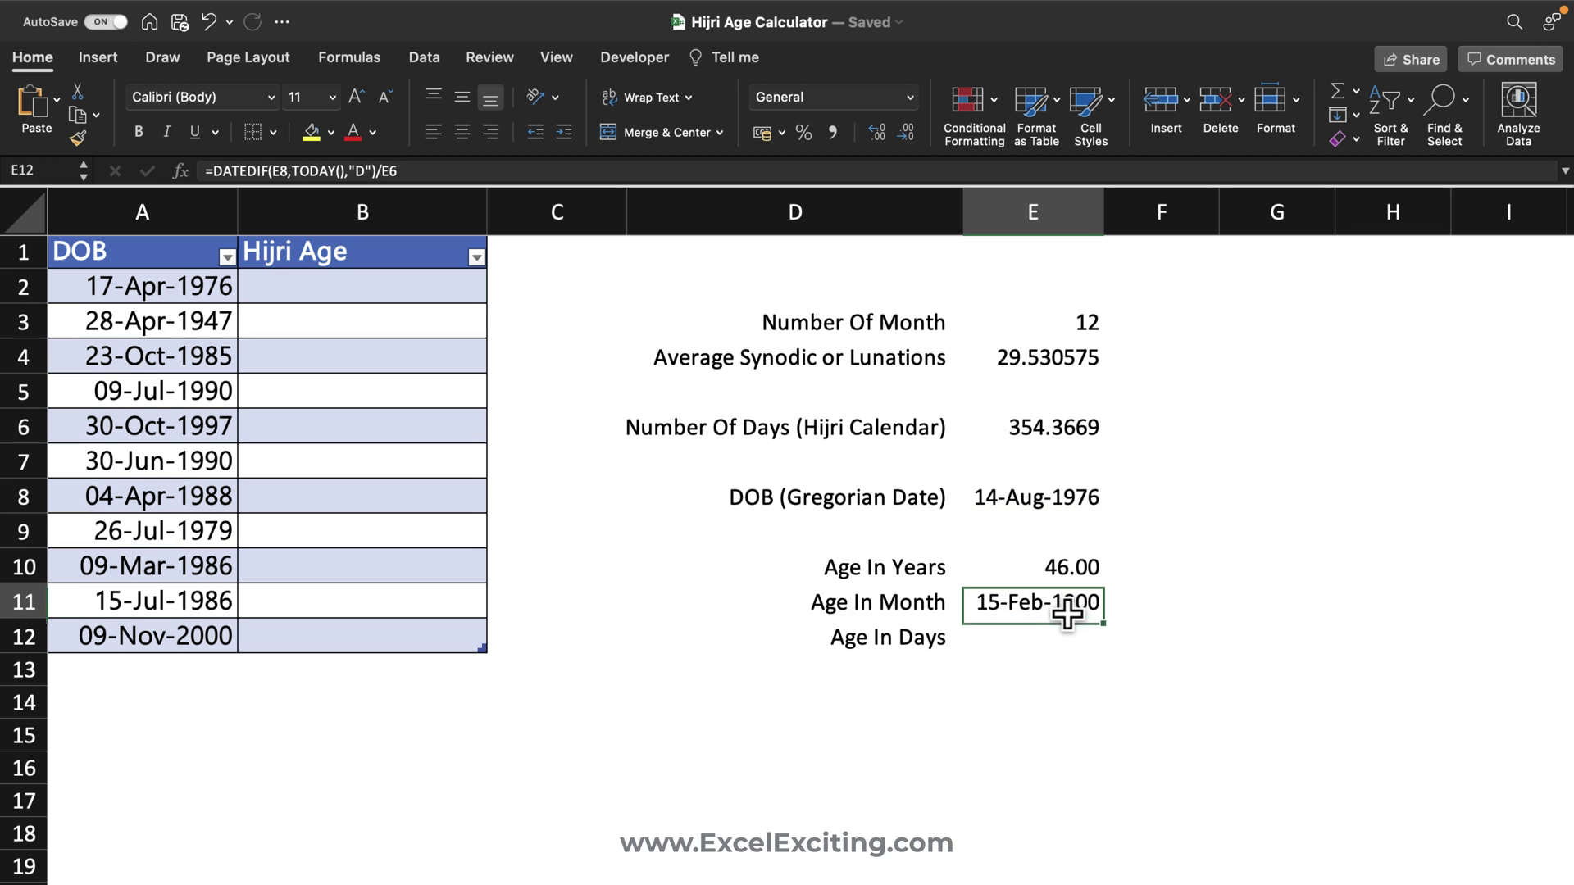
double_click(1067, 607)
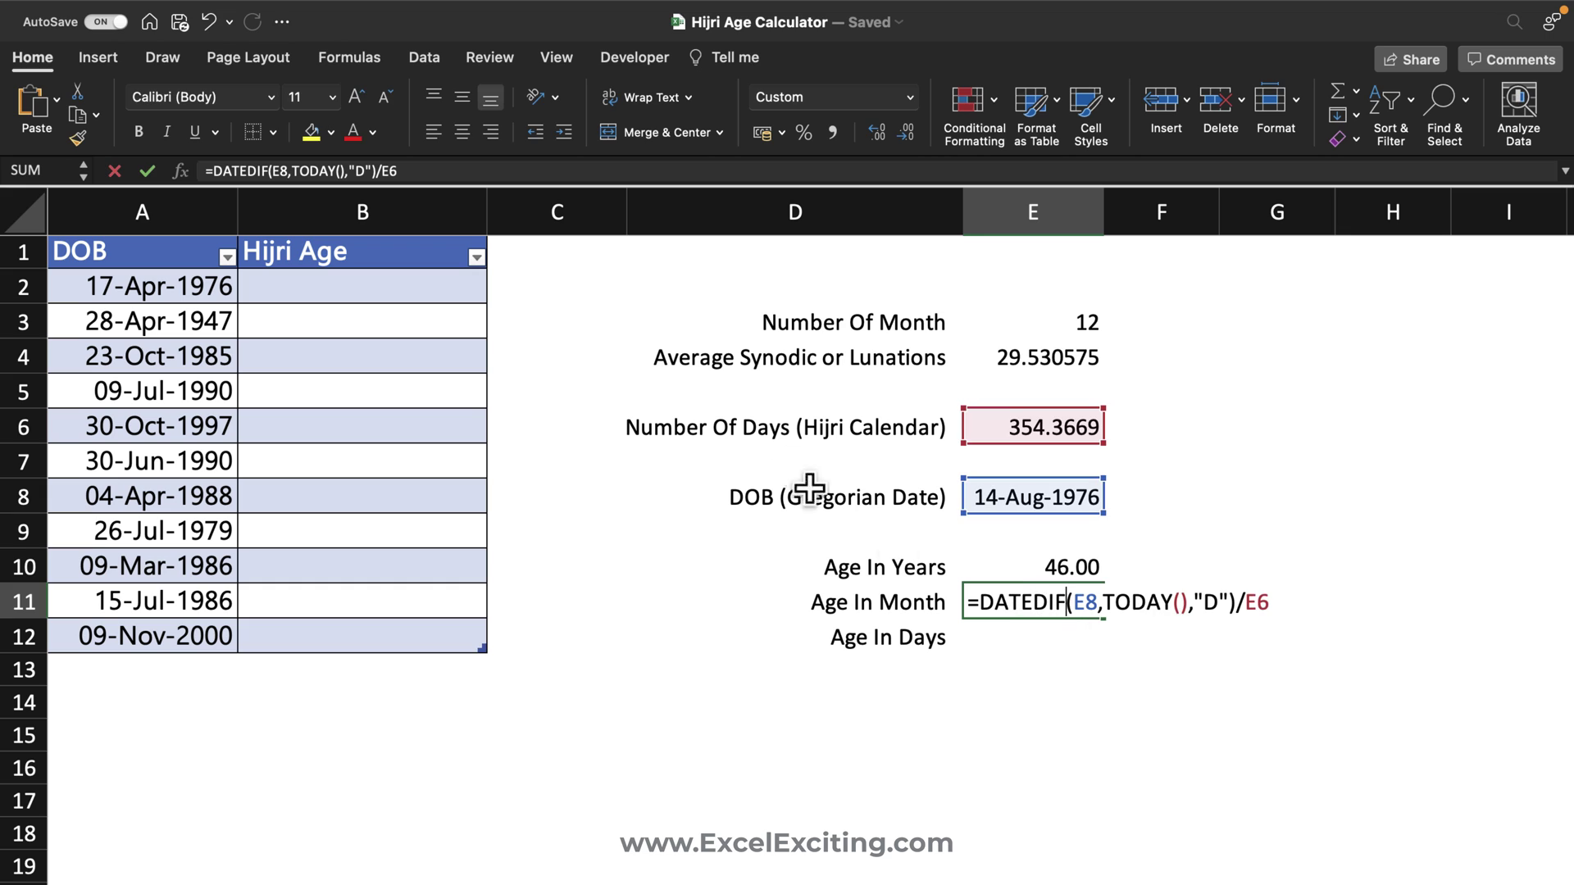
key(Escape)
click(910, 97)
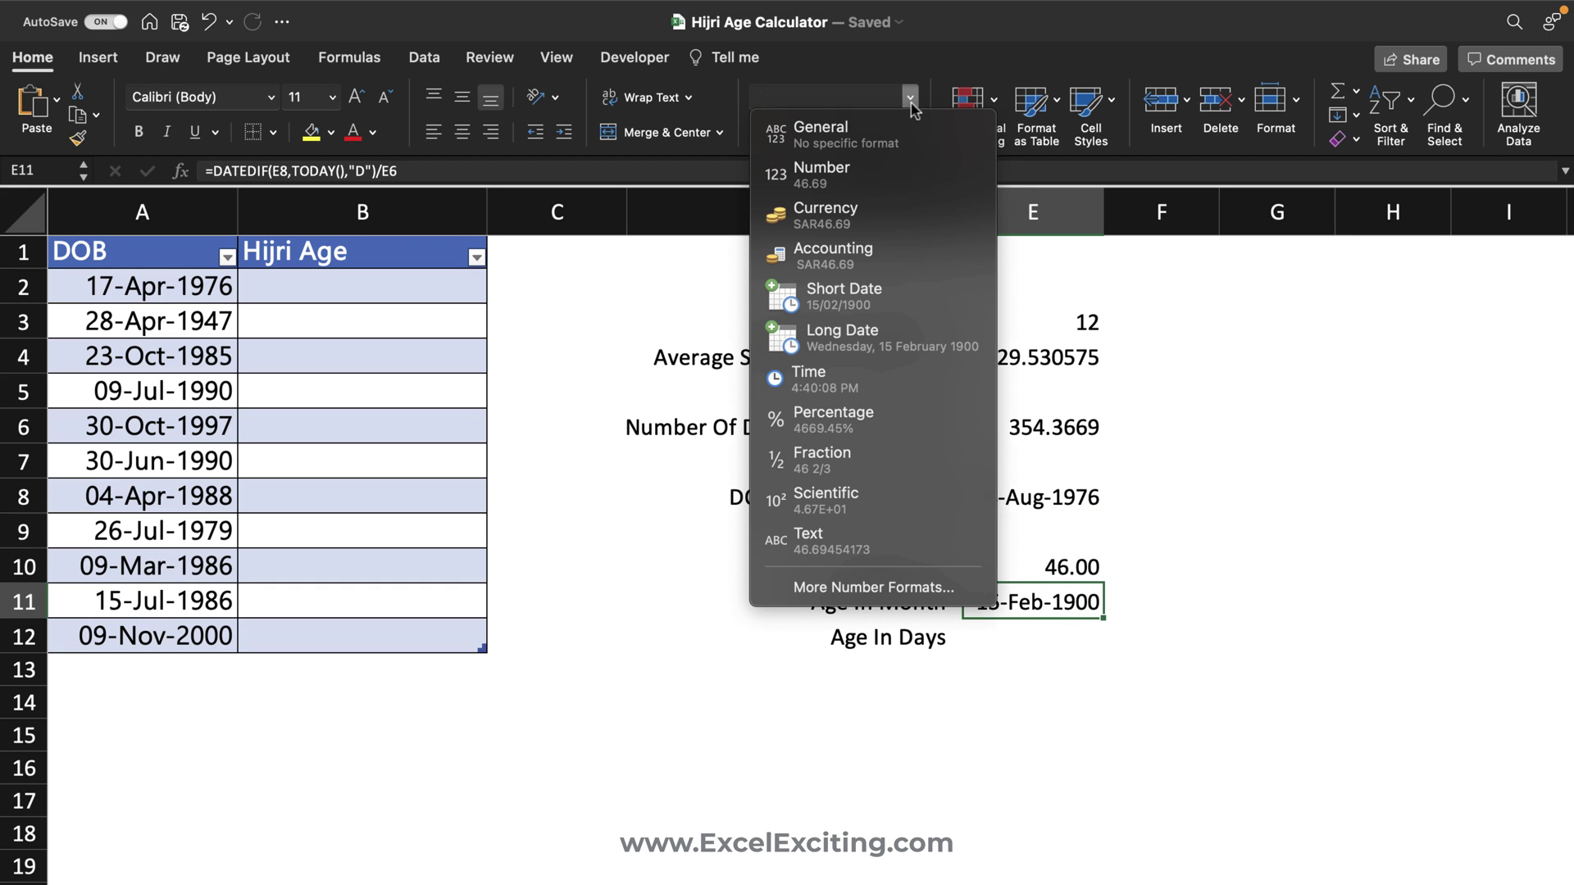
click(899, 141)
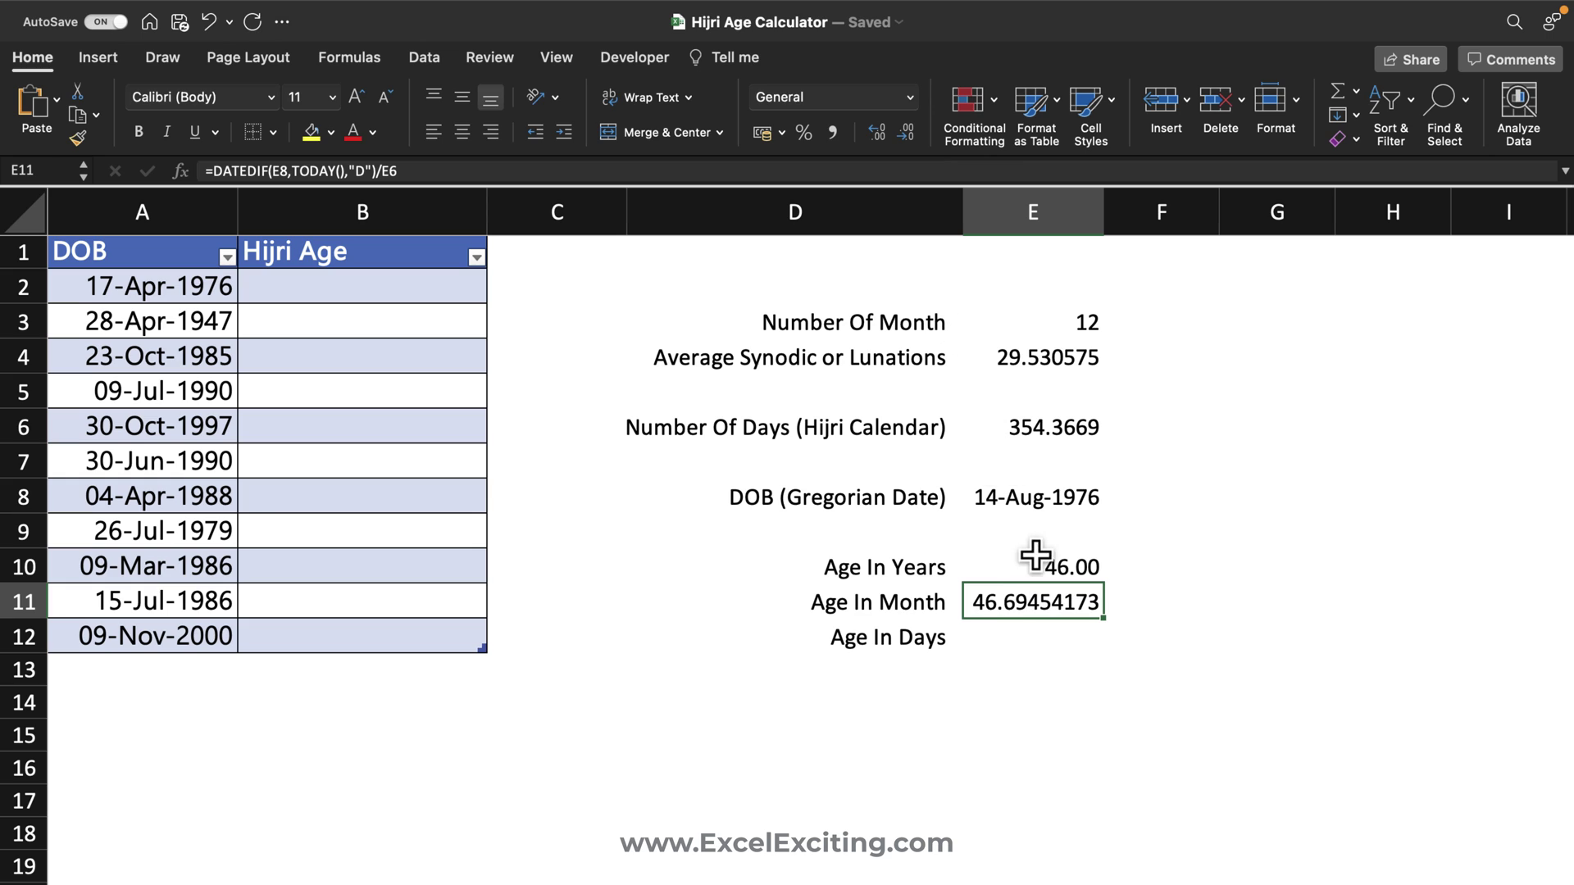
Subtract E10 in the E11 formula, leaving the fractional year 0.694542 in General format
double_click(1033, 606)
click(1273, 604)
text(-)
click(1046, 577)
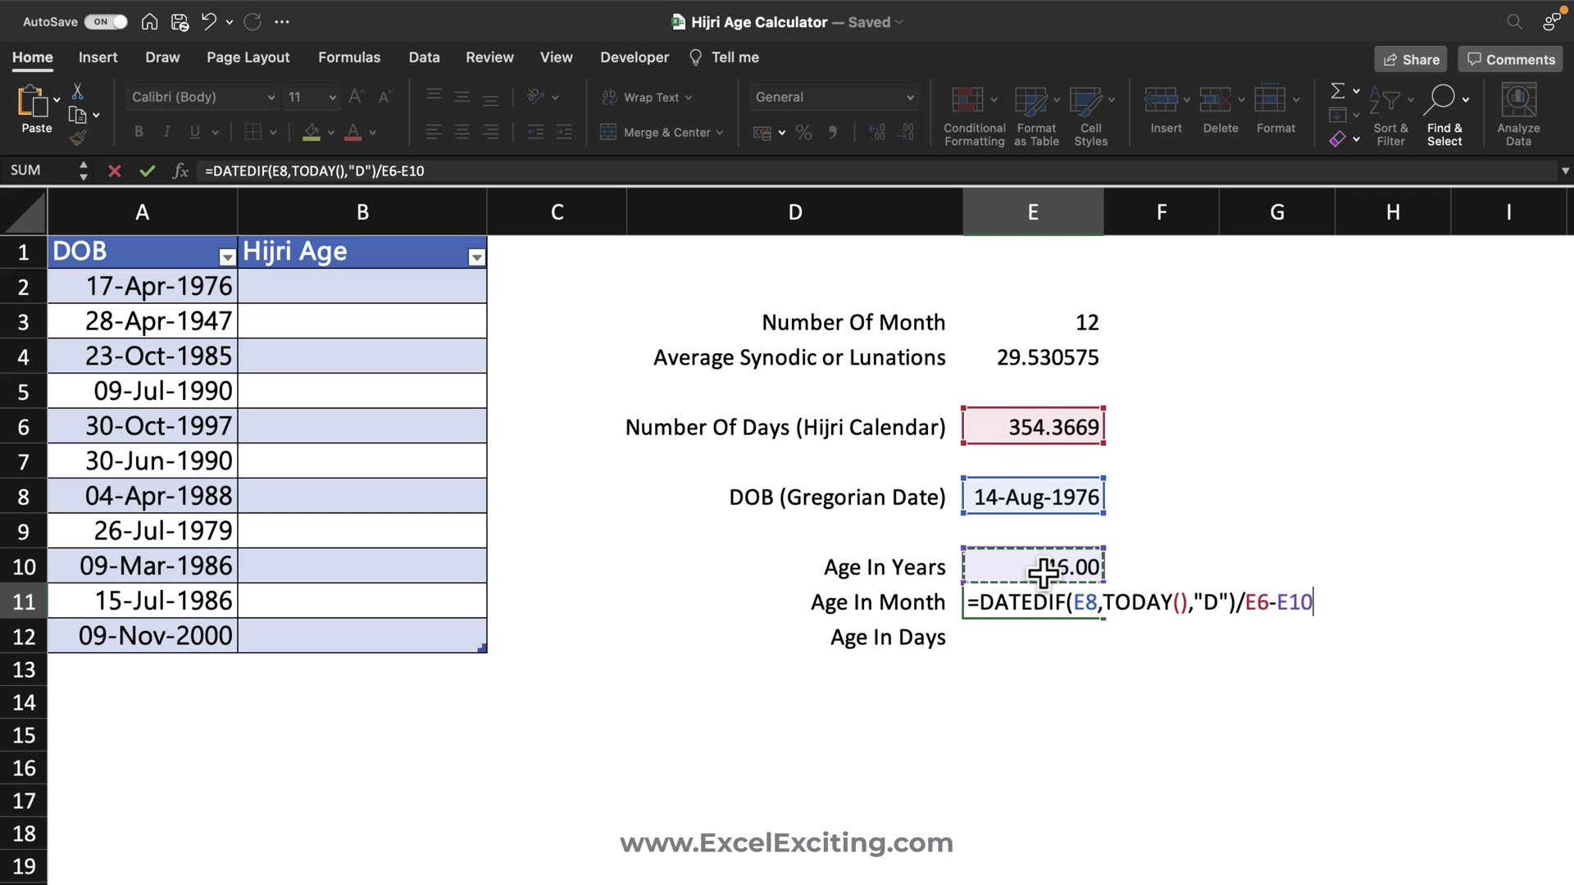
key(Return)
click(1040, 603)
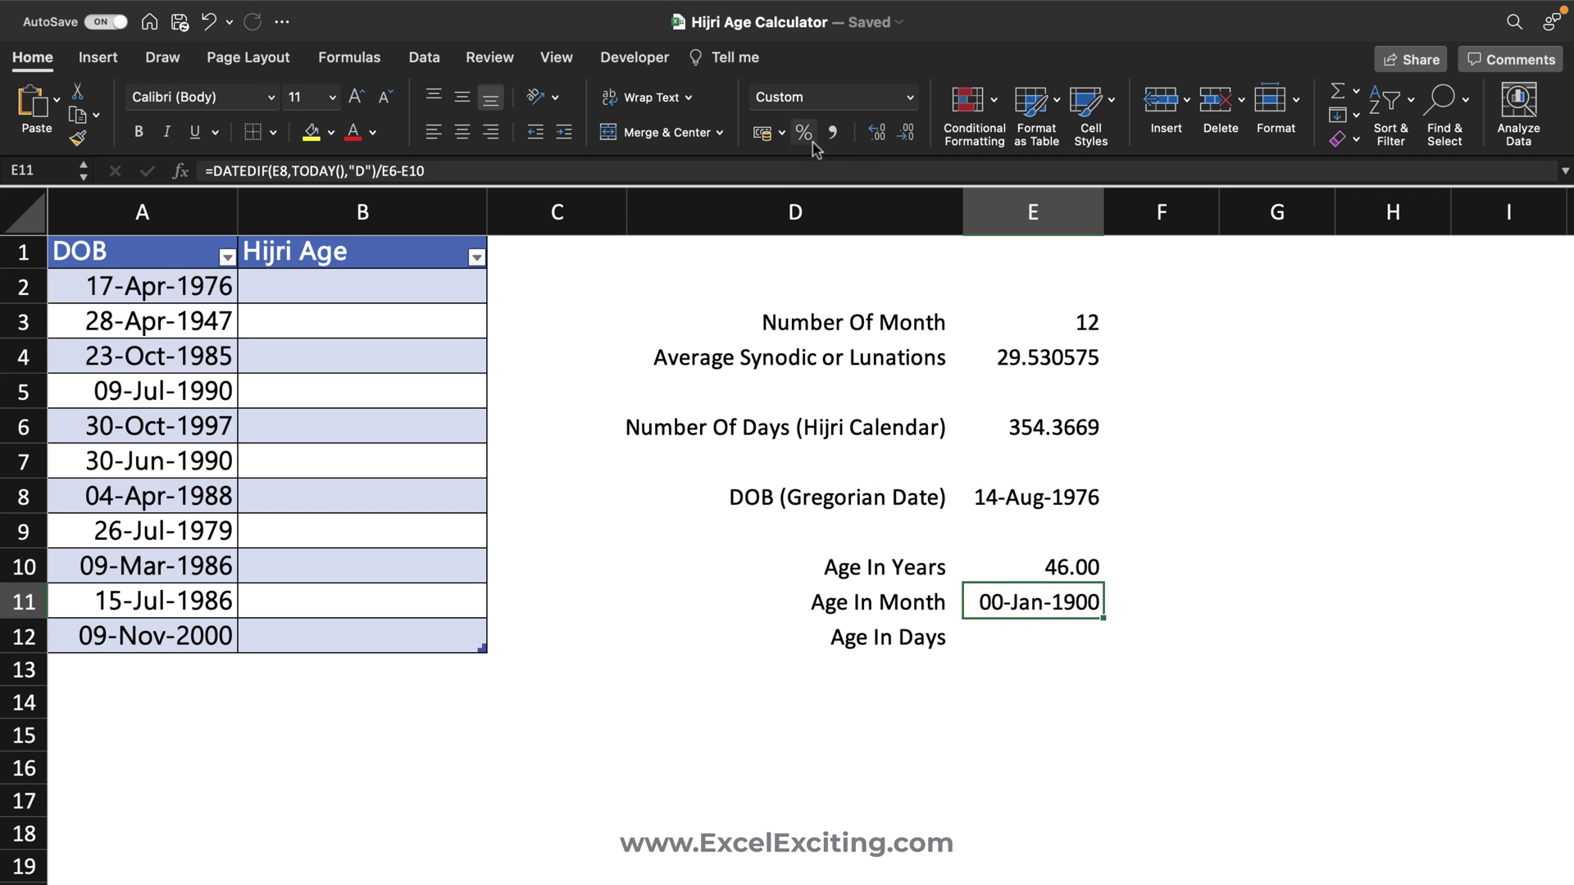
click(910, 97)
click(877, 142)
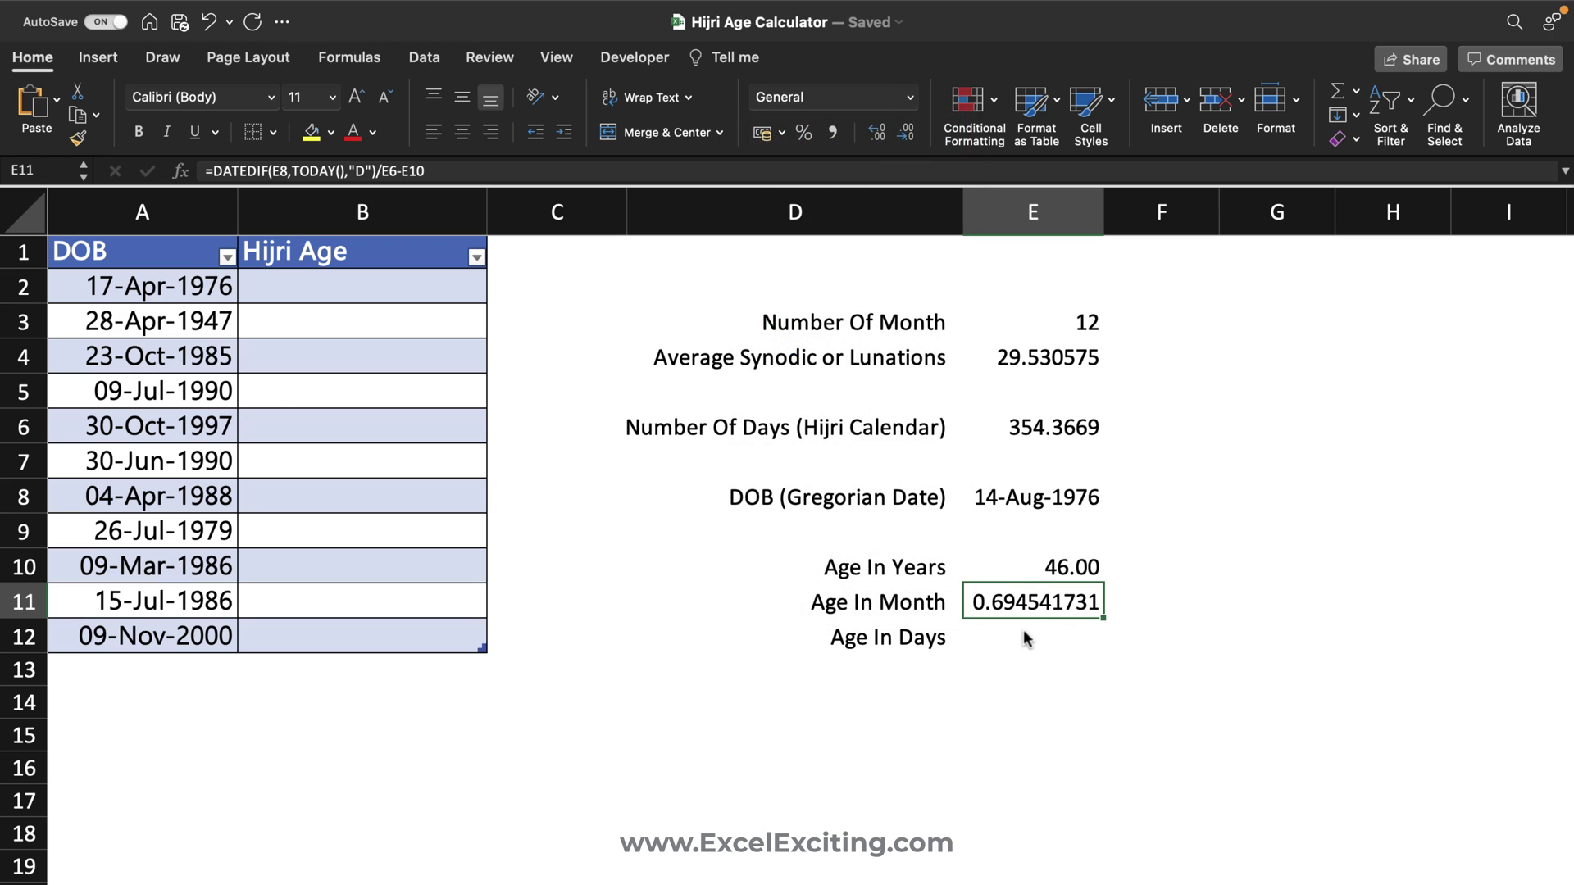
Copy E11's formatting onto E10:E12 with Format Painter, show two decimals, and add decimals to E11
click(78, 138)
drag(1055, 568, 1054, 638)
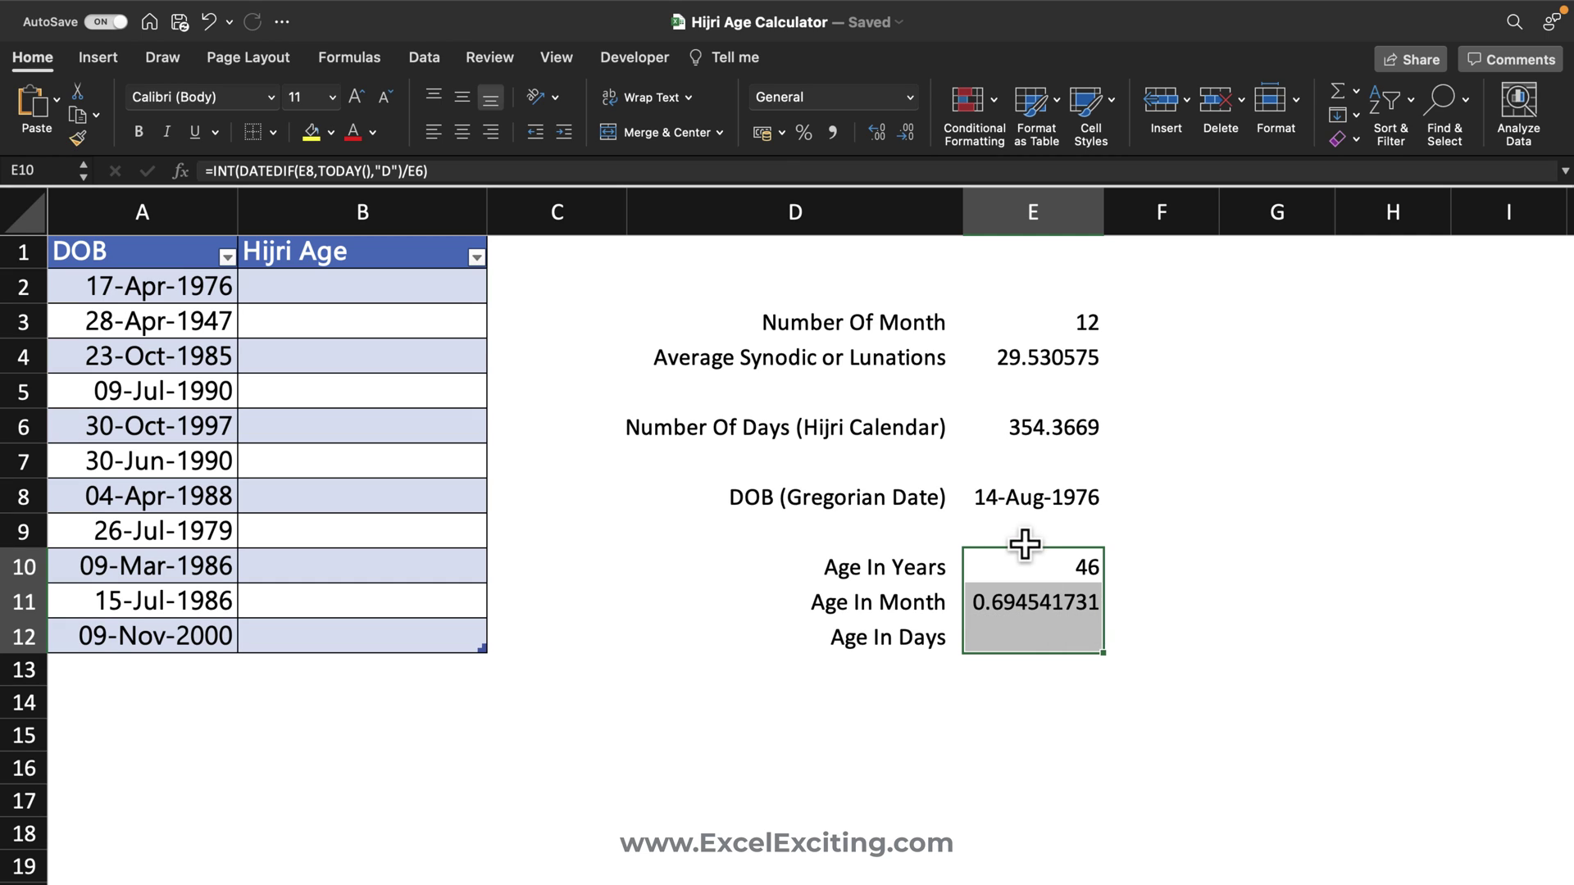
click(833, 132)
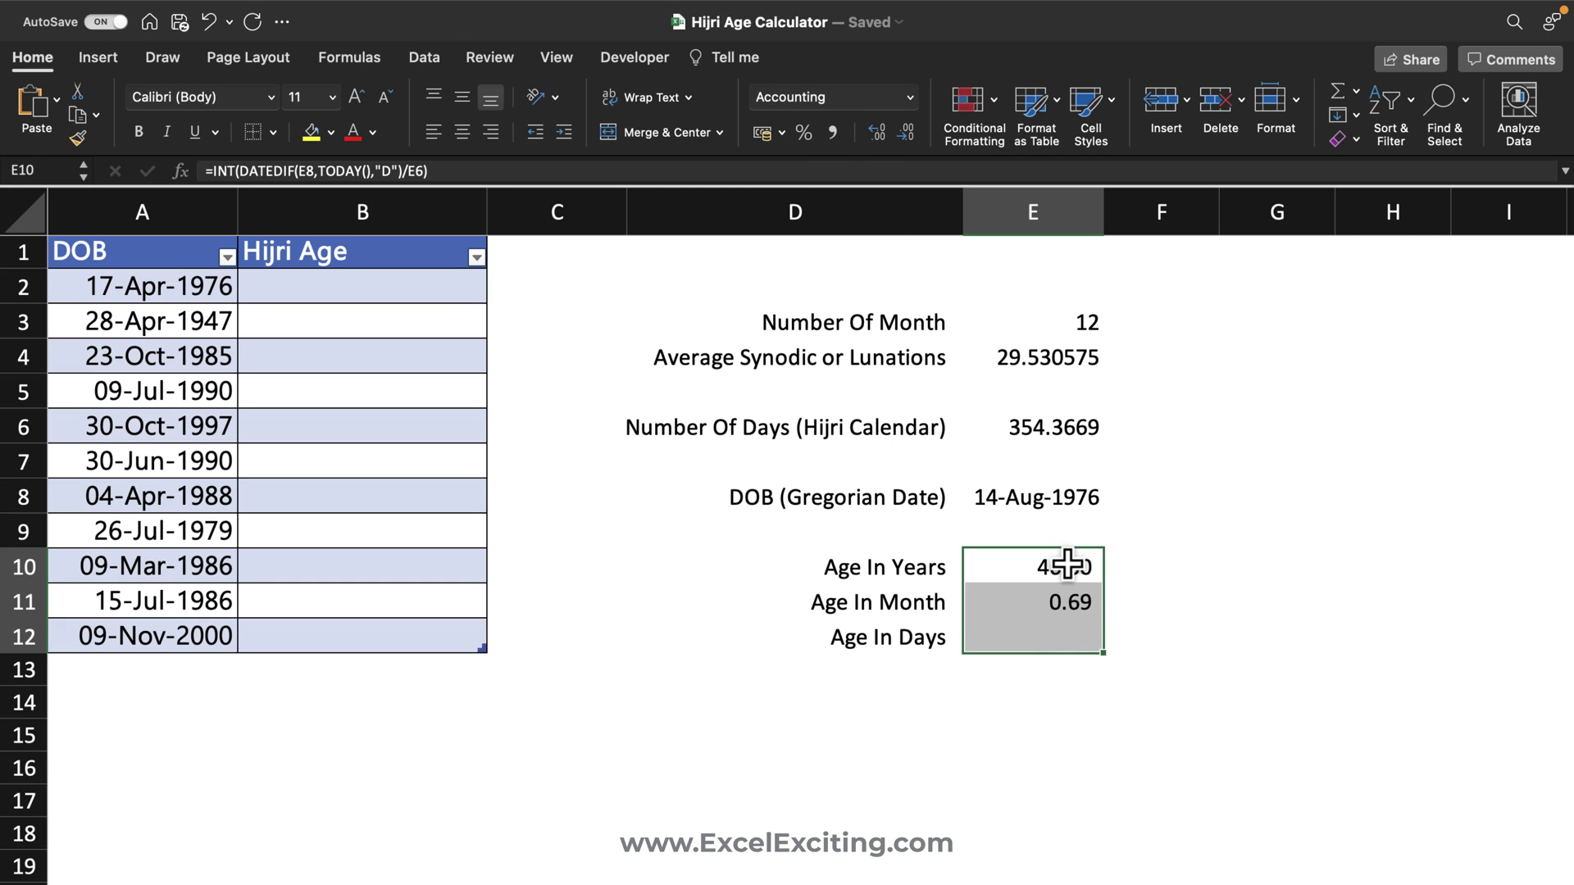
click(1064, 609)
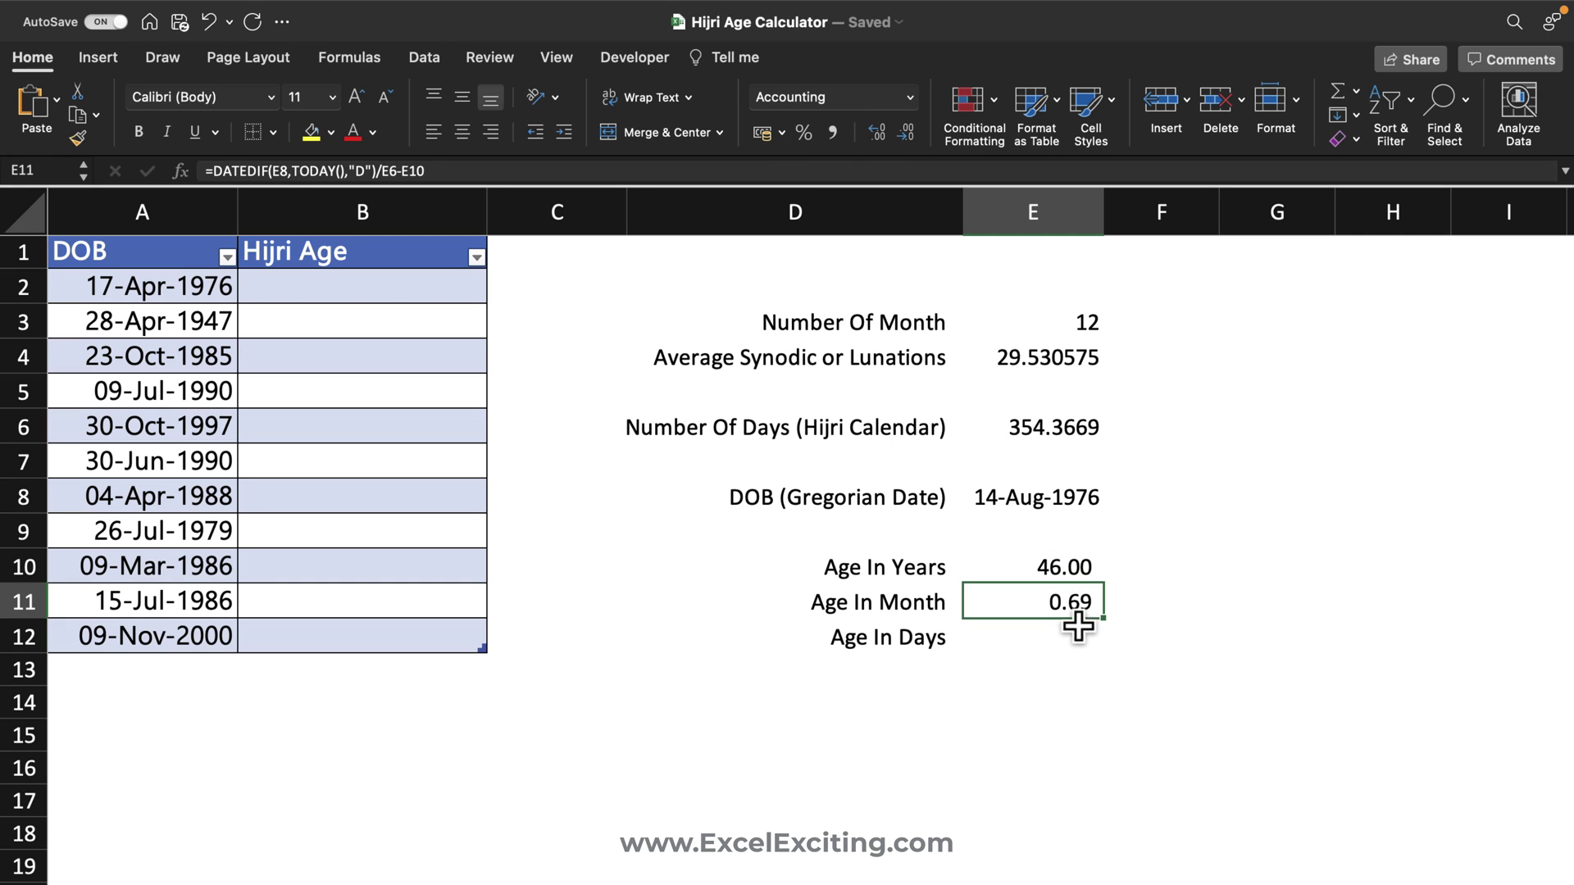
click(876, 132)
click(876, 132)
click(877, 132)
click(876, 132)
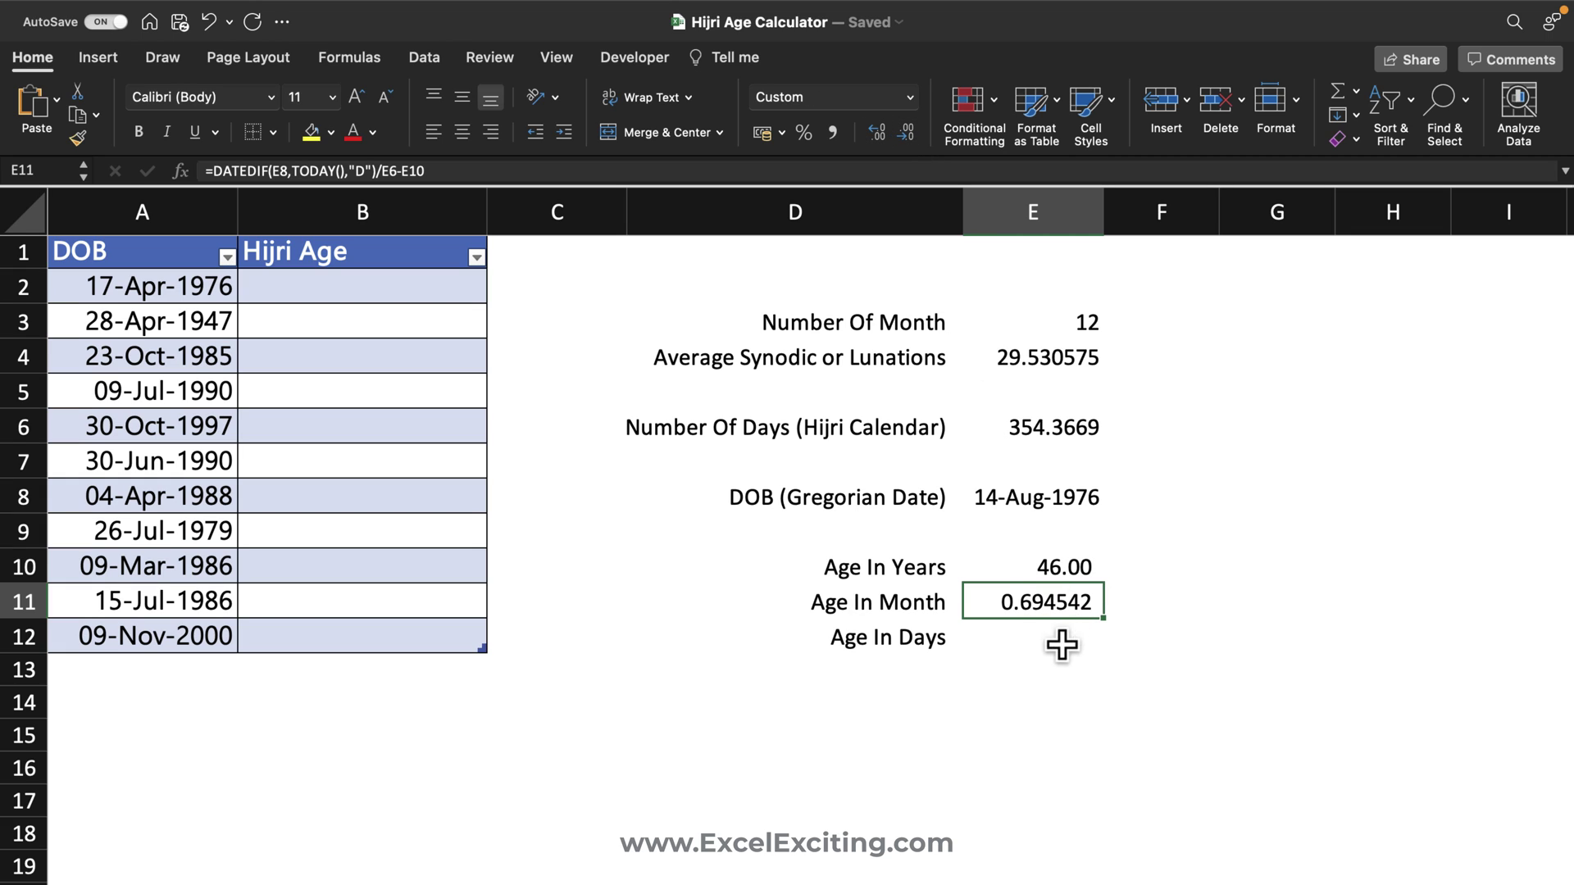
Wrap the E11 formula body in parentheses
double_click(1010, 604)
key(Escape)
double_click(1010, 604)
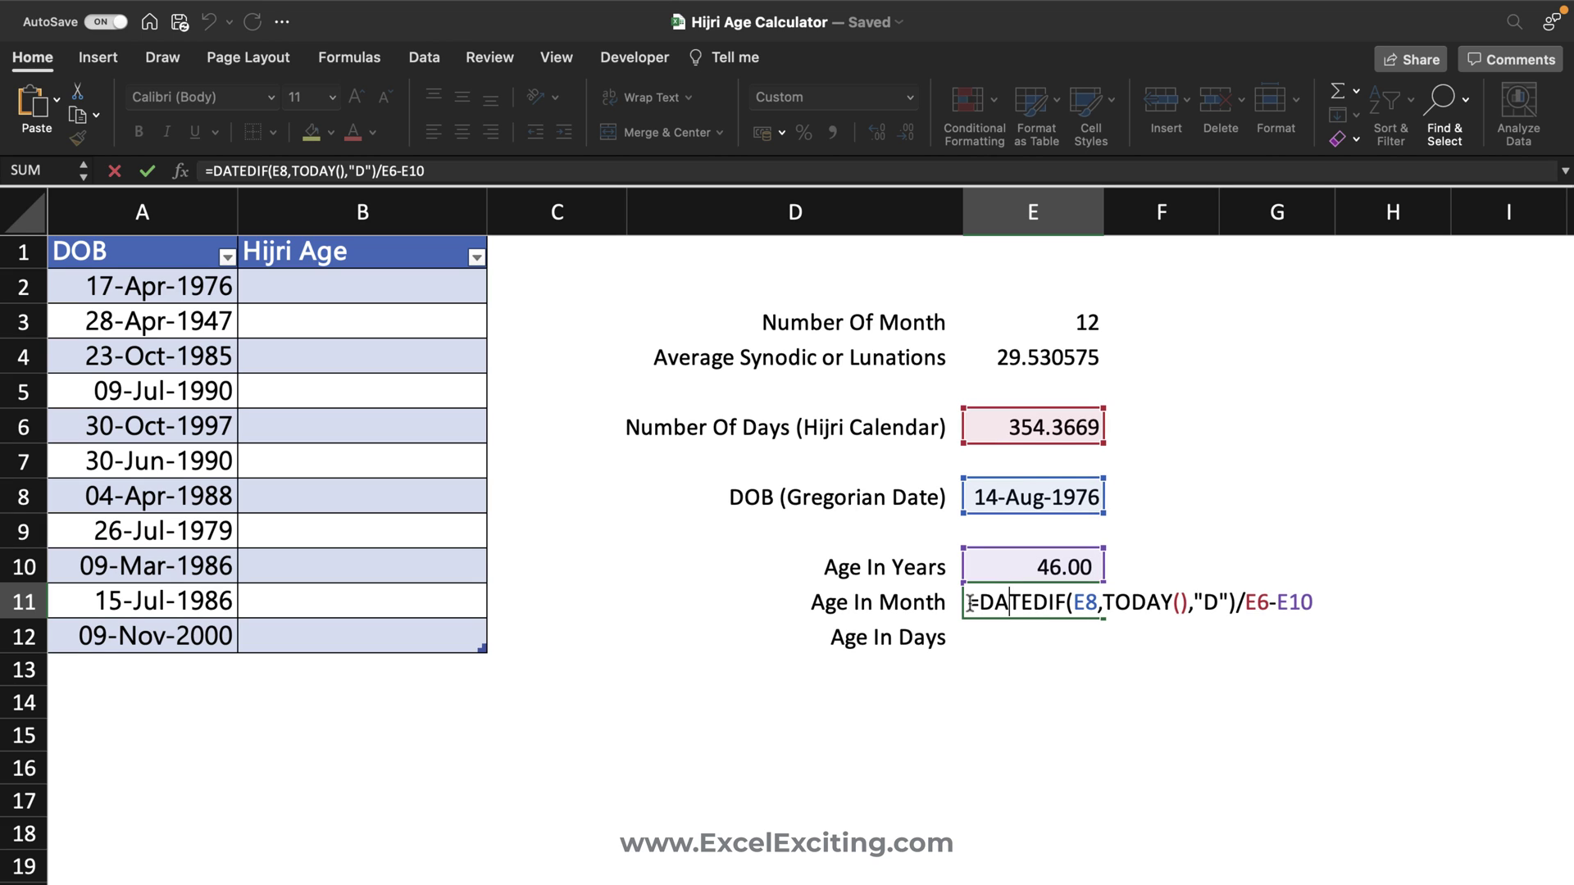
click(979, 603)
text(()
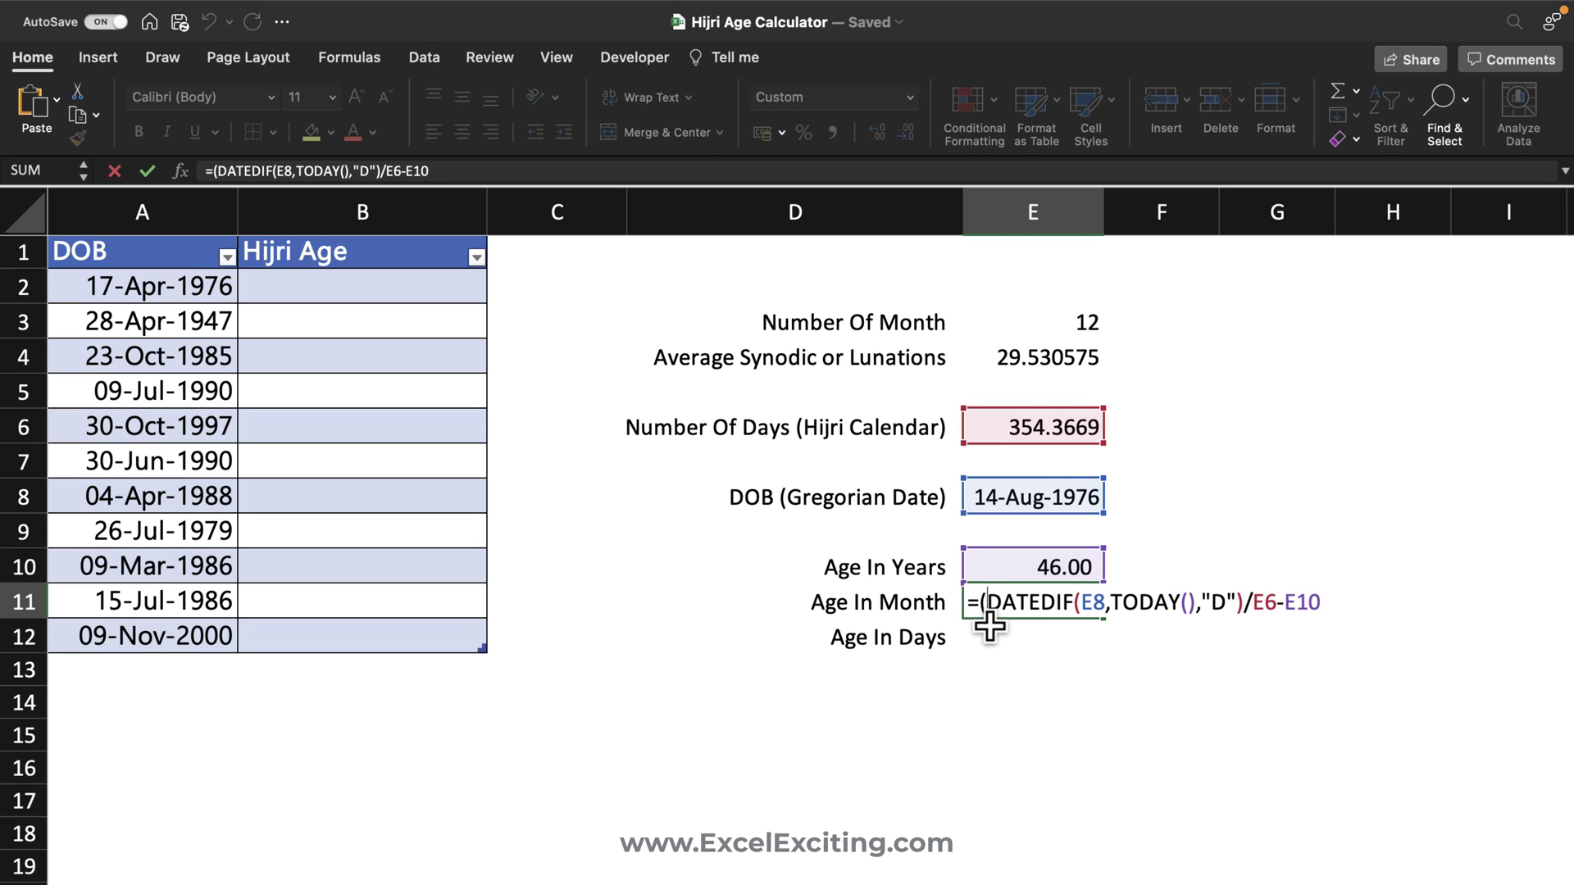
key(Right)
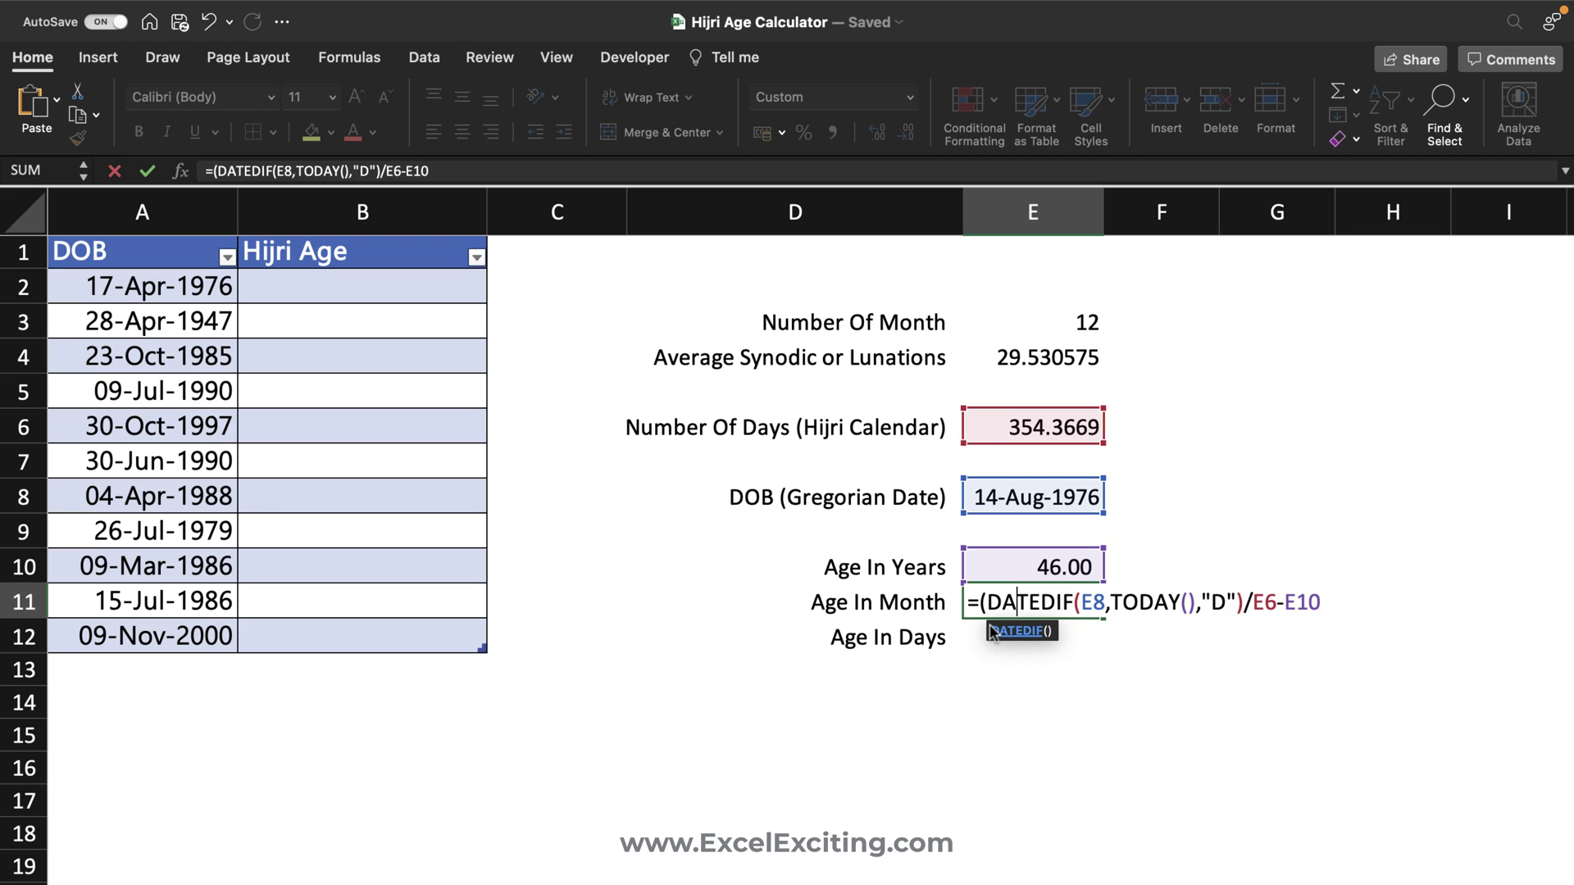
key(End)
text())
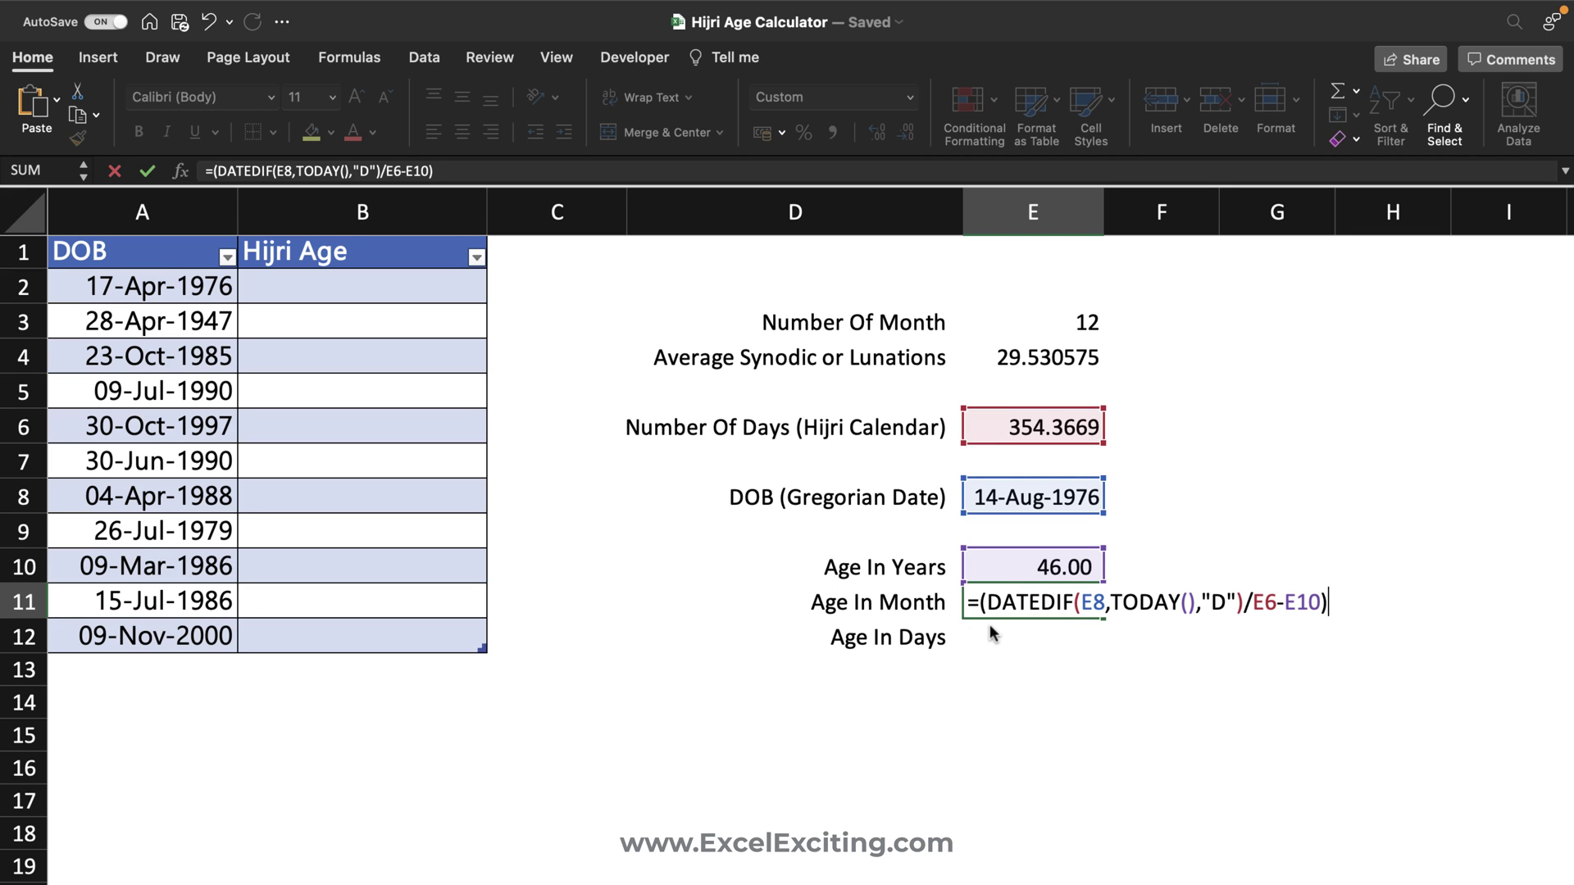
key(Return)
Multiply the bracketed E11 formula by the 12 months in E3
double_click(1037, 602)
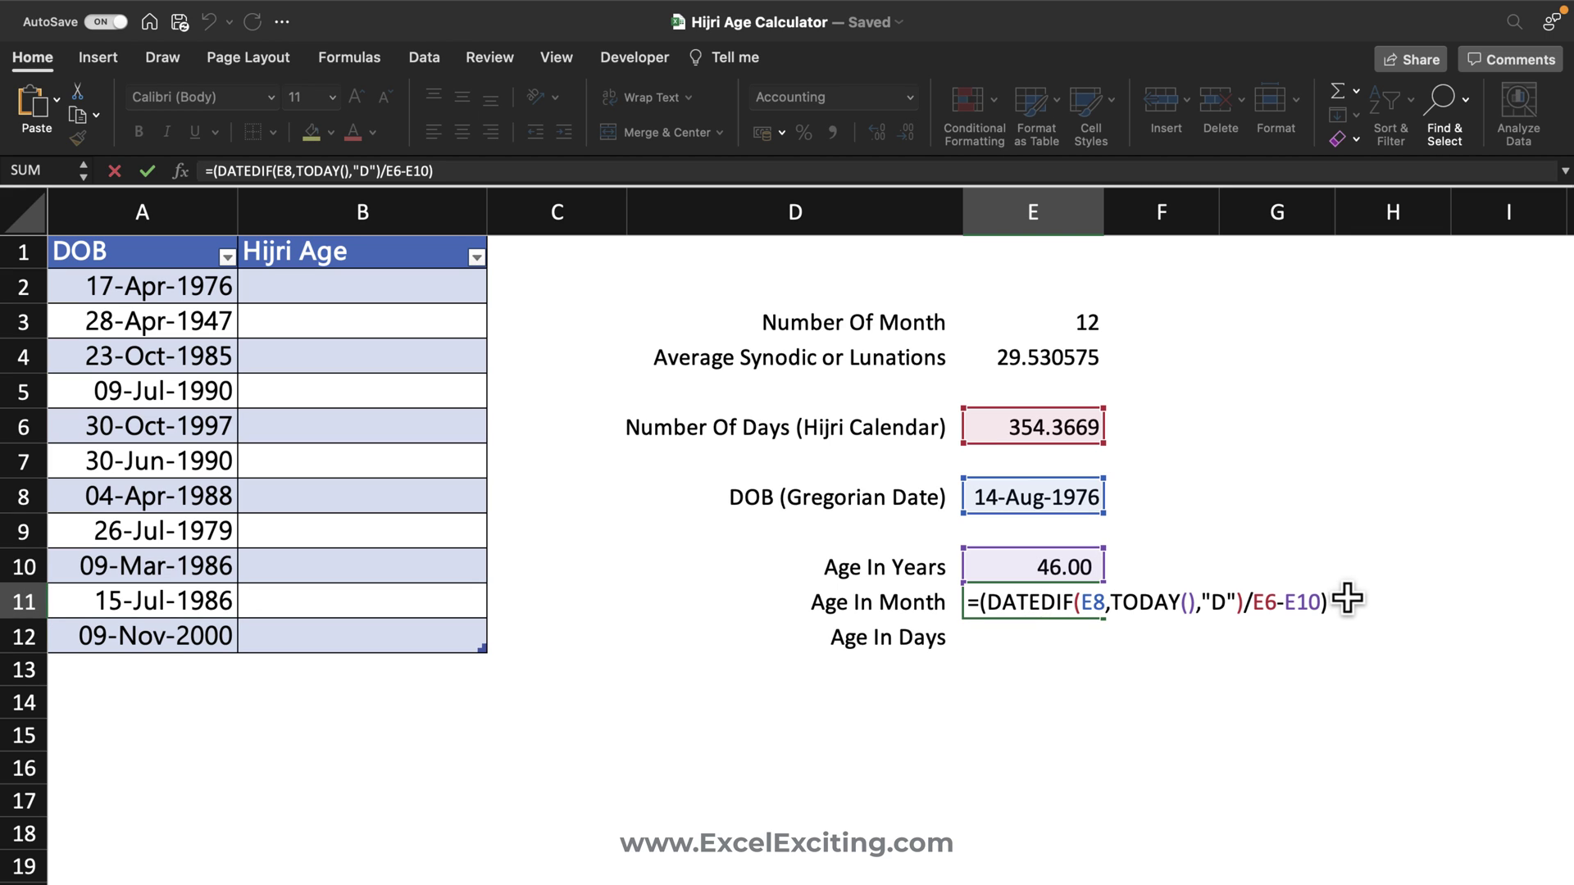
click(1312, 603)
double_click(1075, 602)
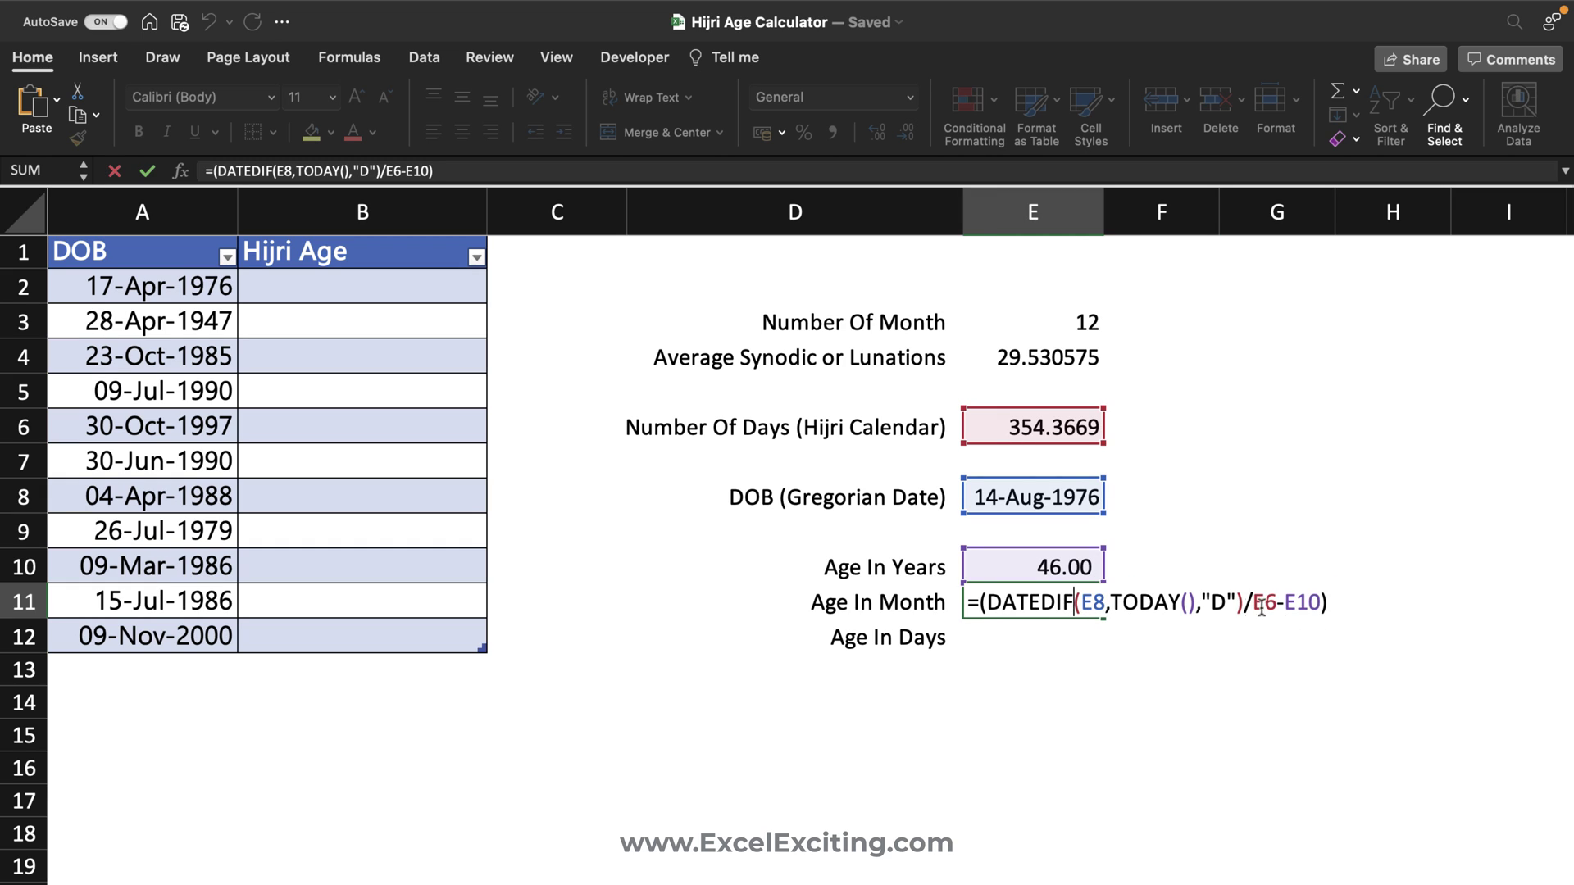
click(1329, 605)
text(*)
click(1003, 323)
key(Return)
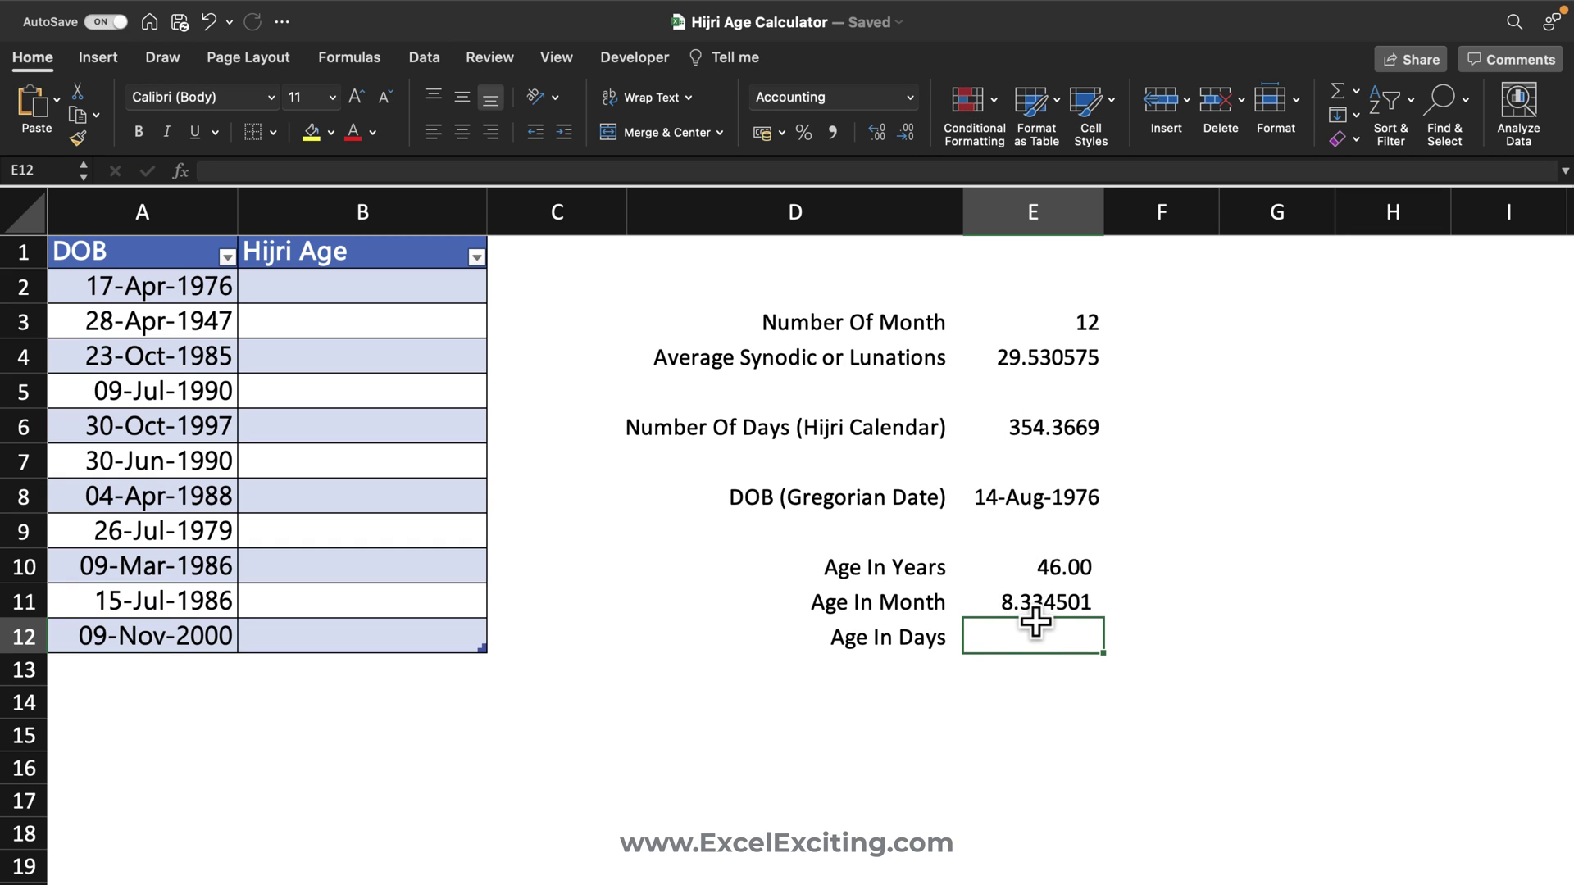
Wrap the E11 formula in INT and apply Comma Style so it shows 8.00
click(1016, 603)
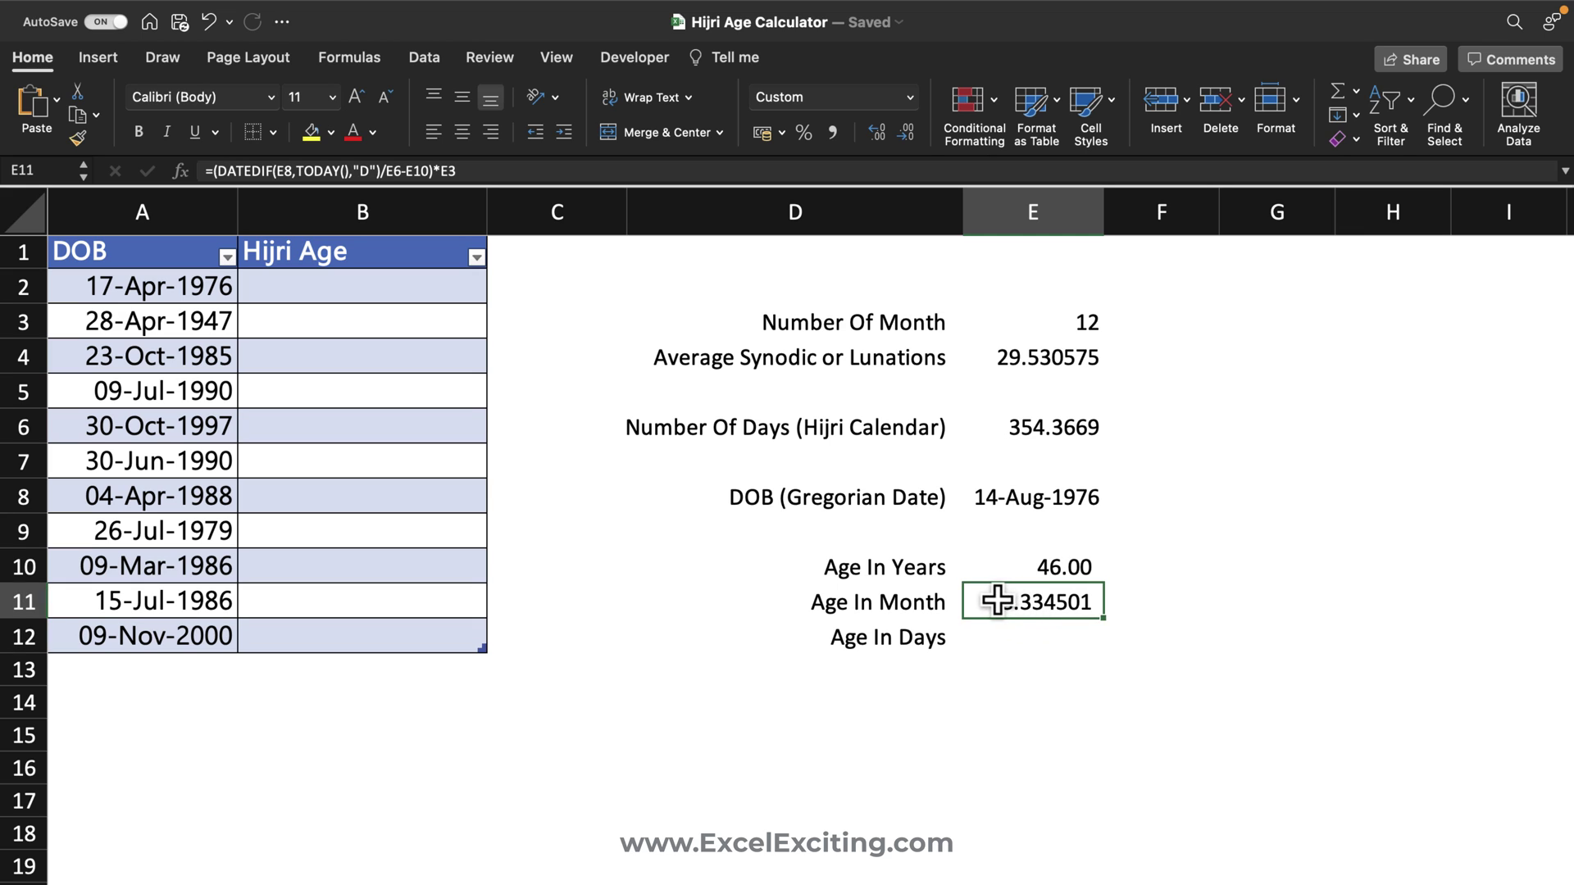
double_click(997, 599)
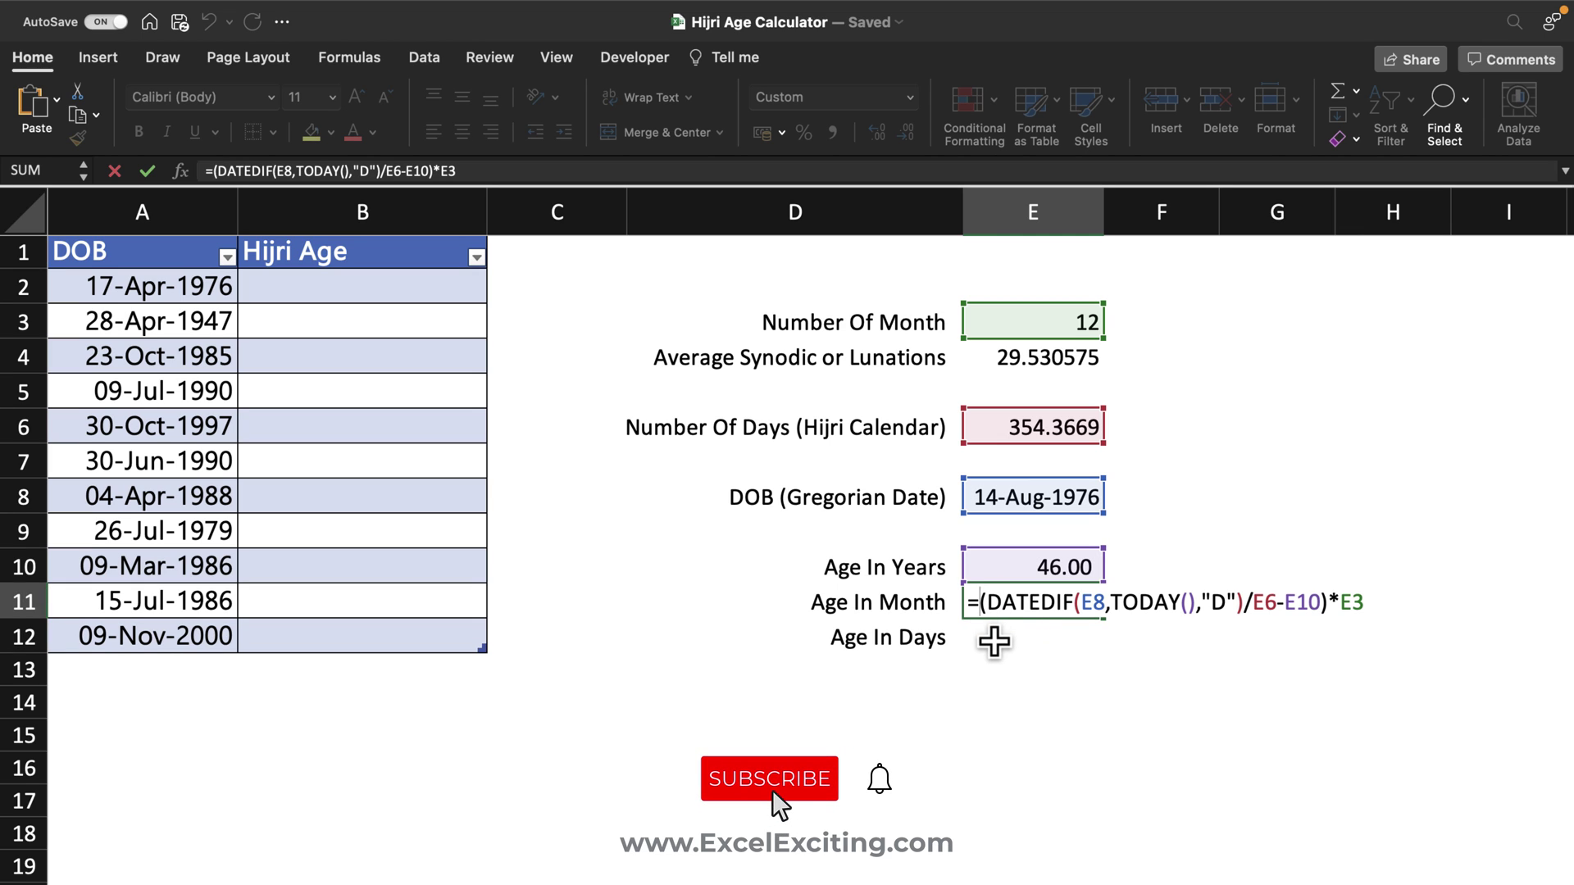
key(shift+End)
key(super+c)
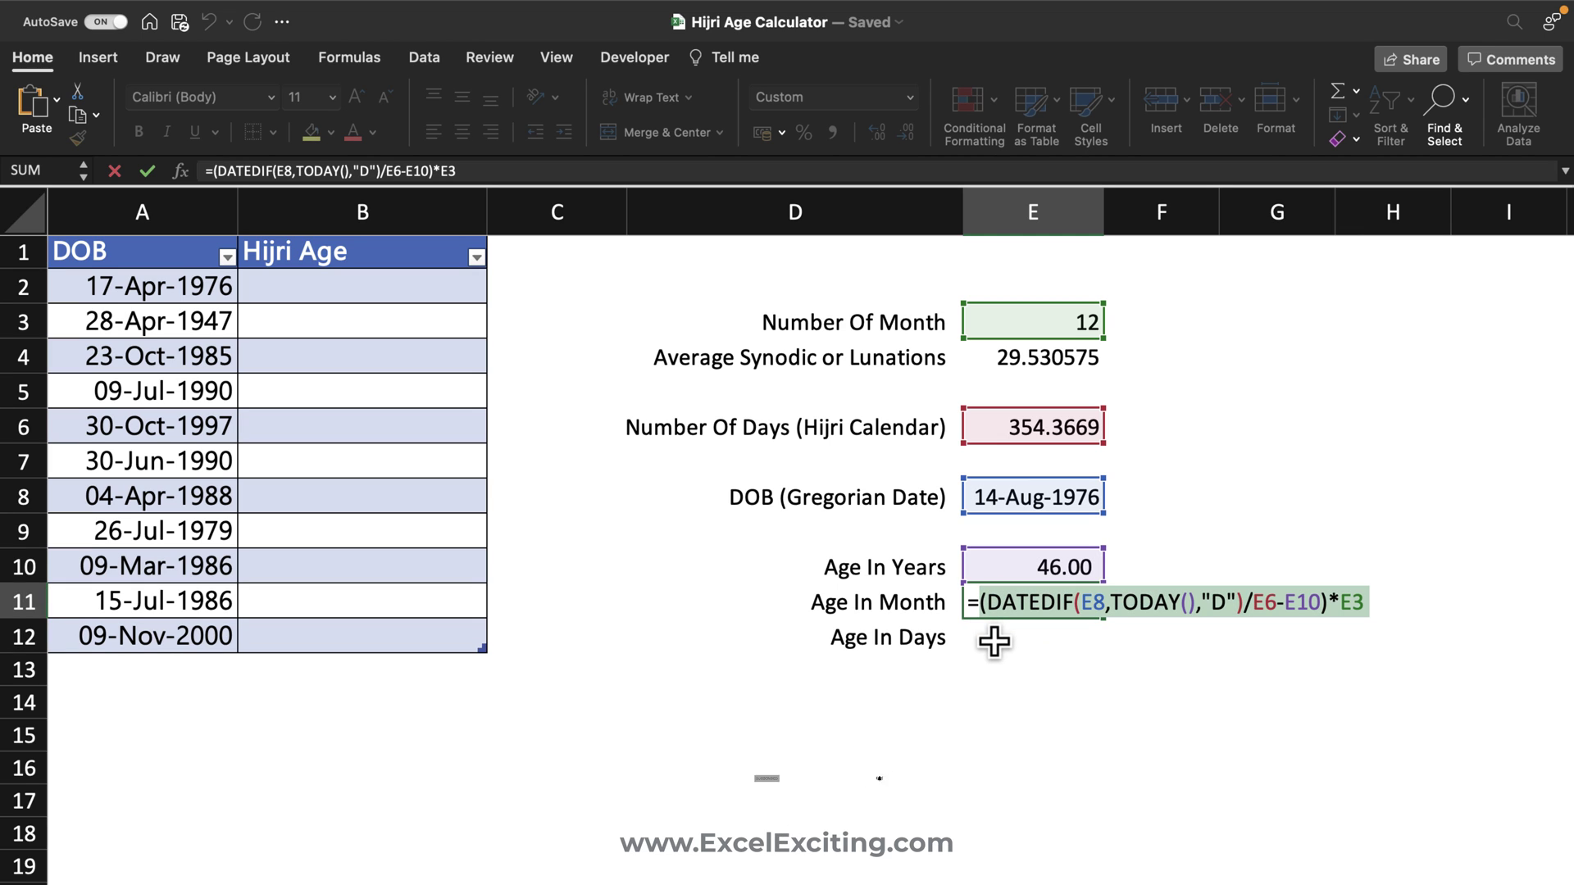
key(BackSpace)
text(iny)
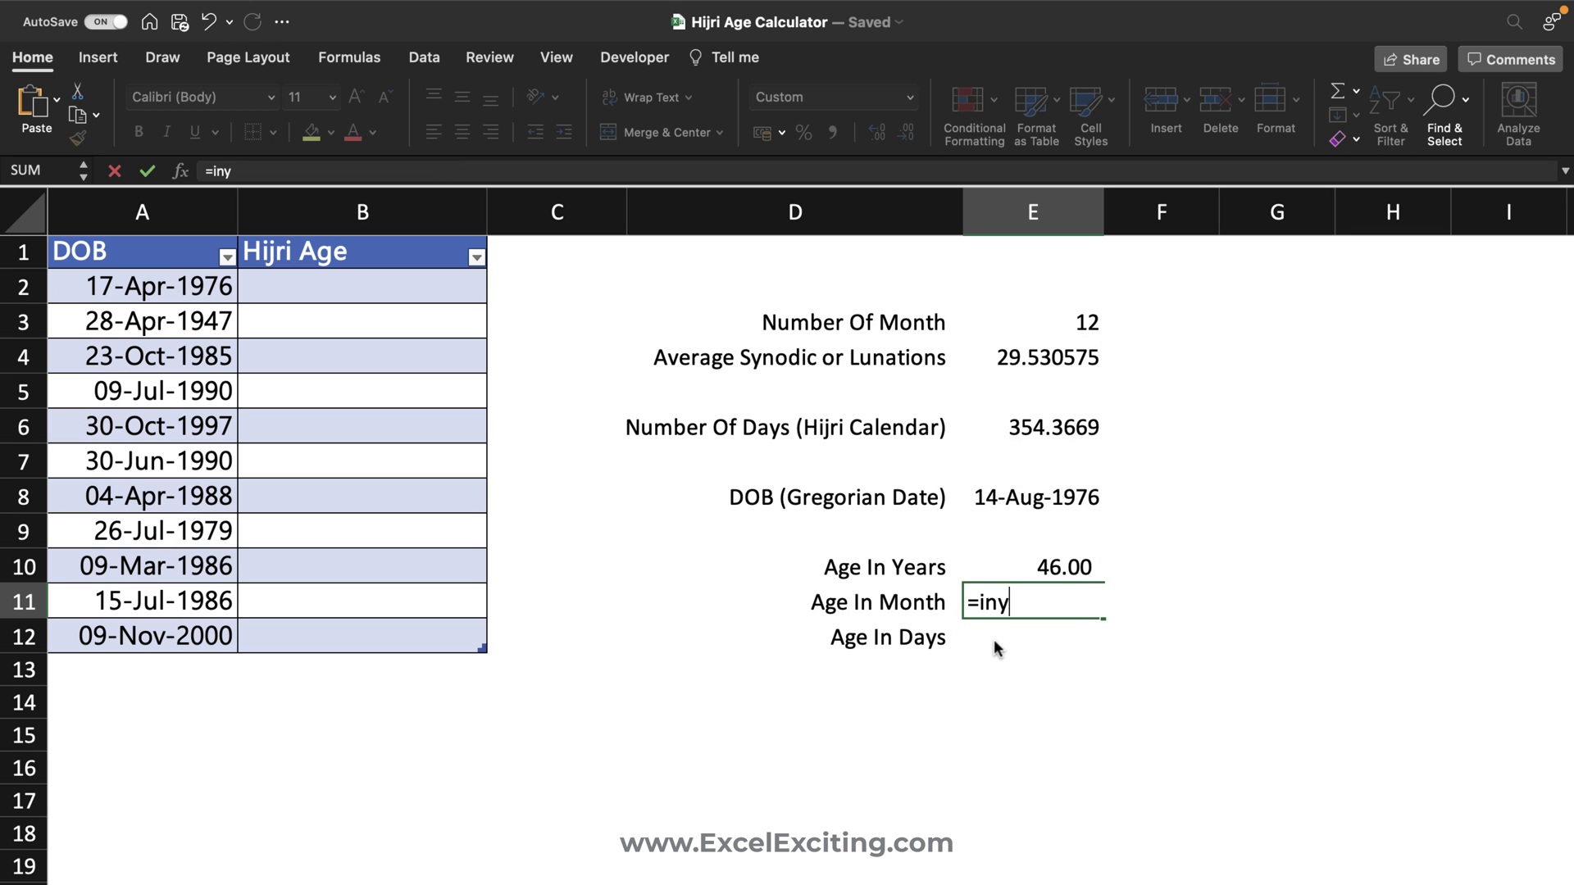
key(BackSpace)
text(t)
key(Tab)
key(super+v)
text())
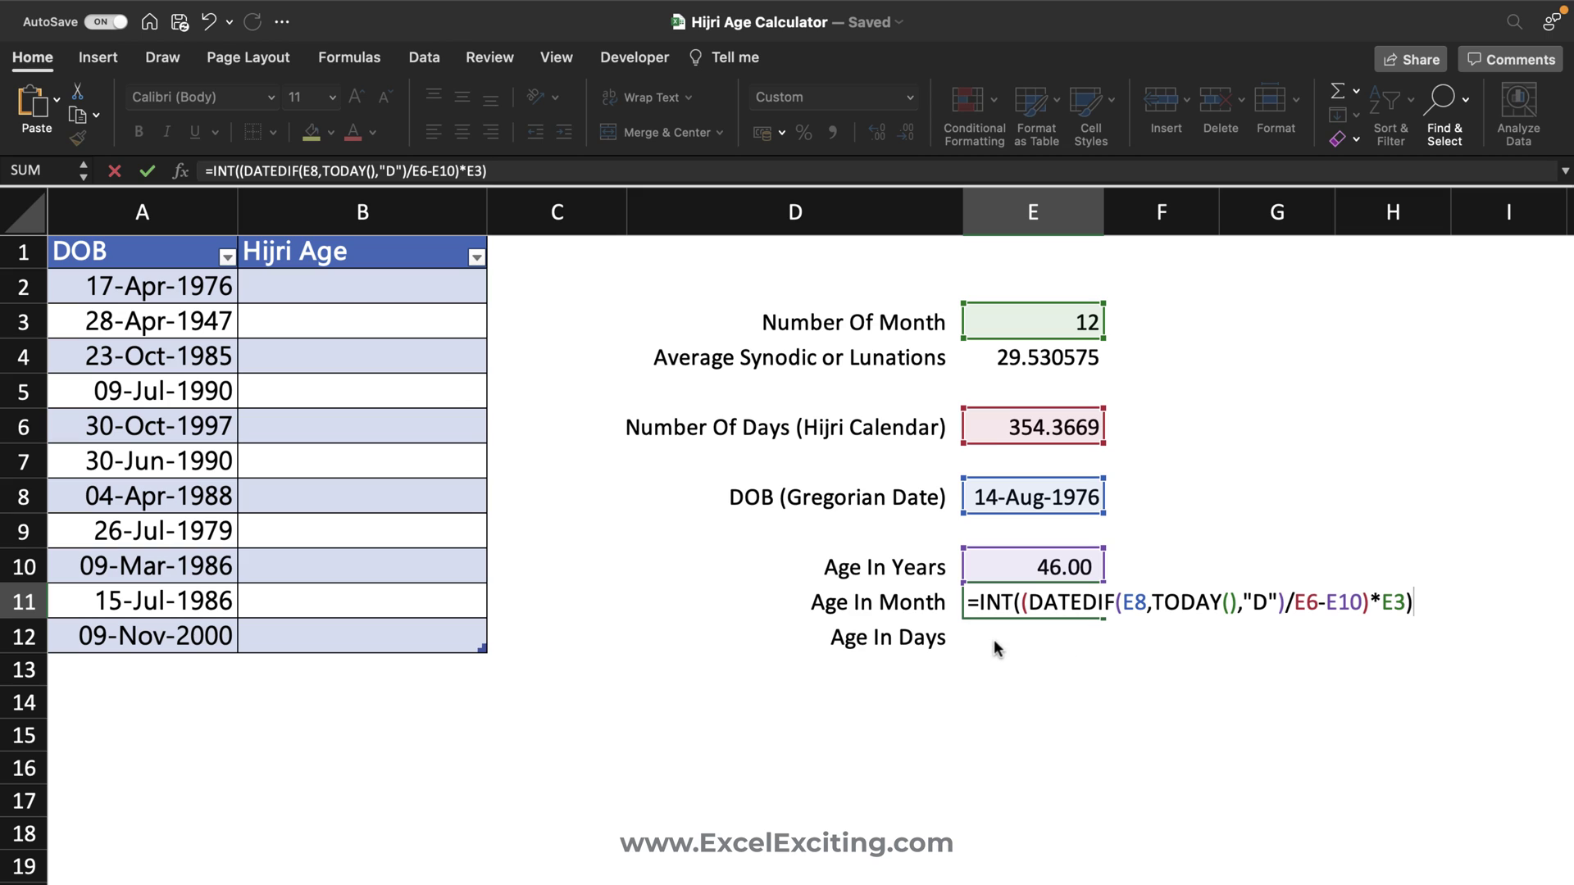
key(Return)
click(1018, 607)
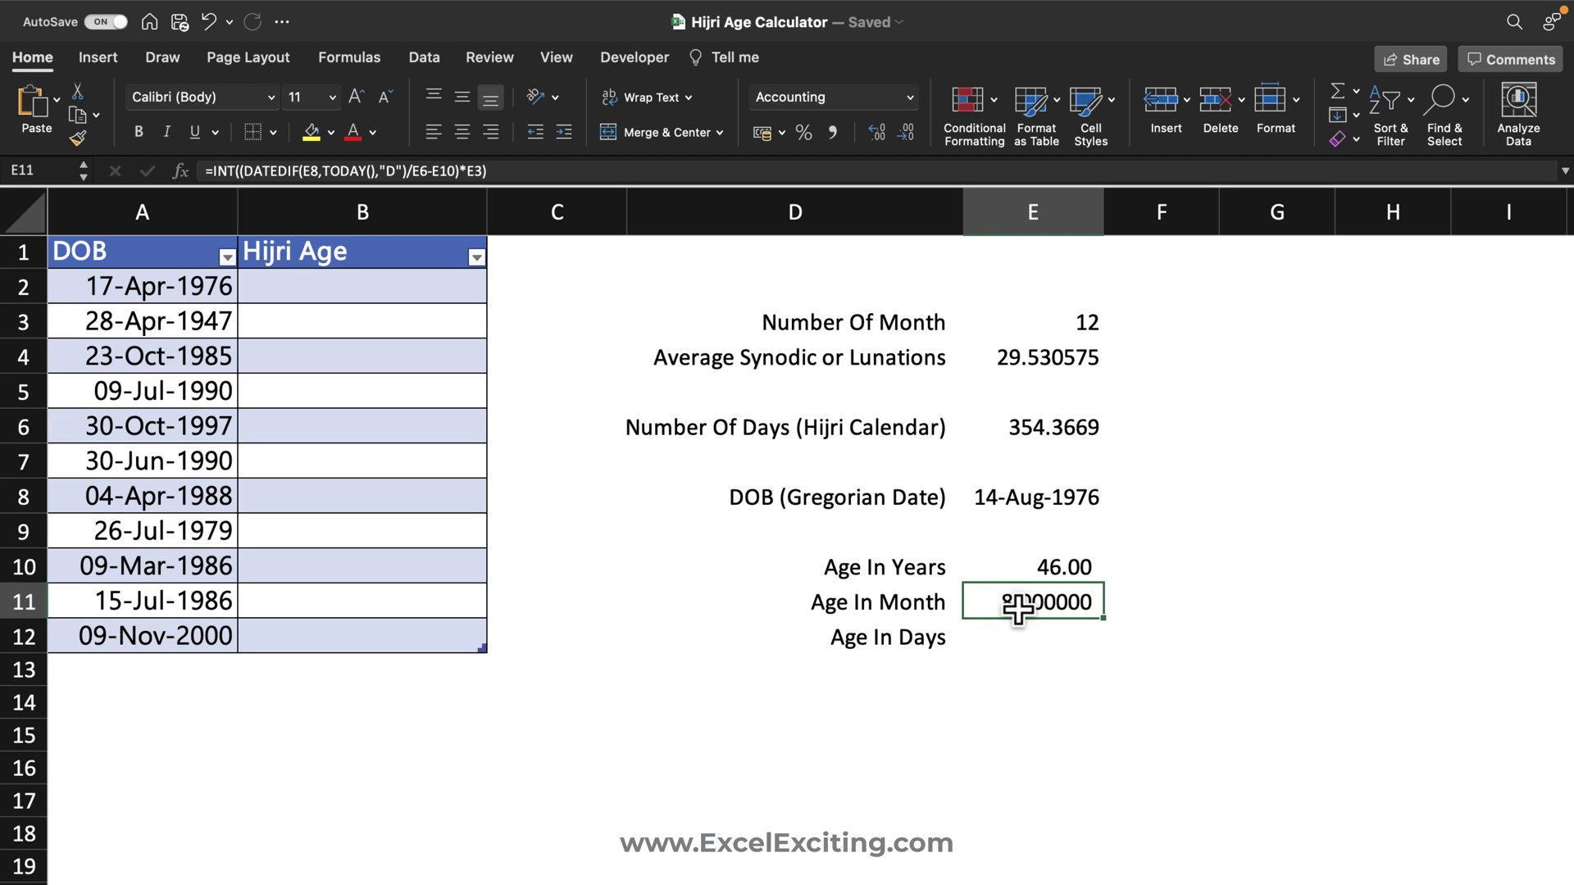
click(836, 134)
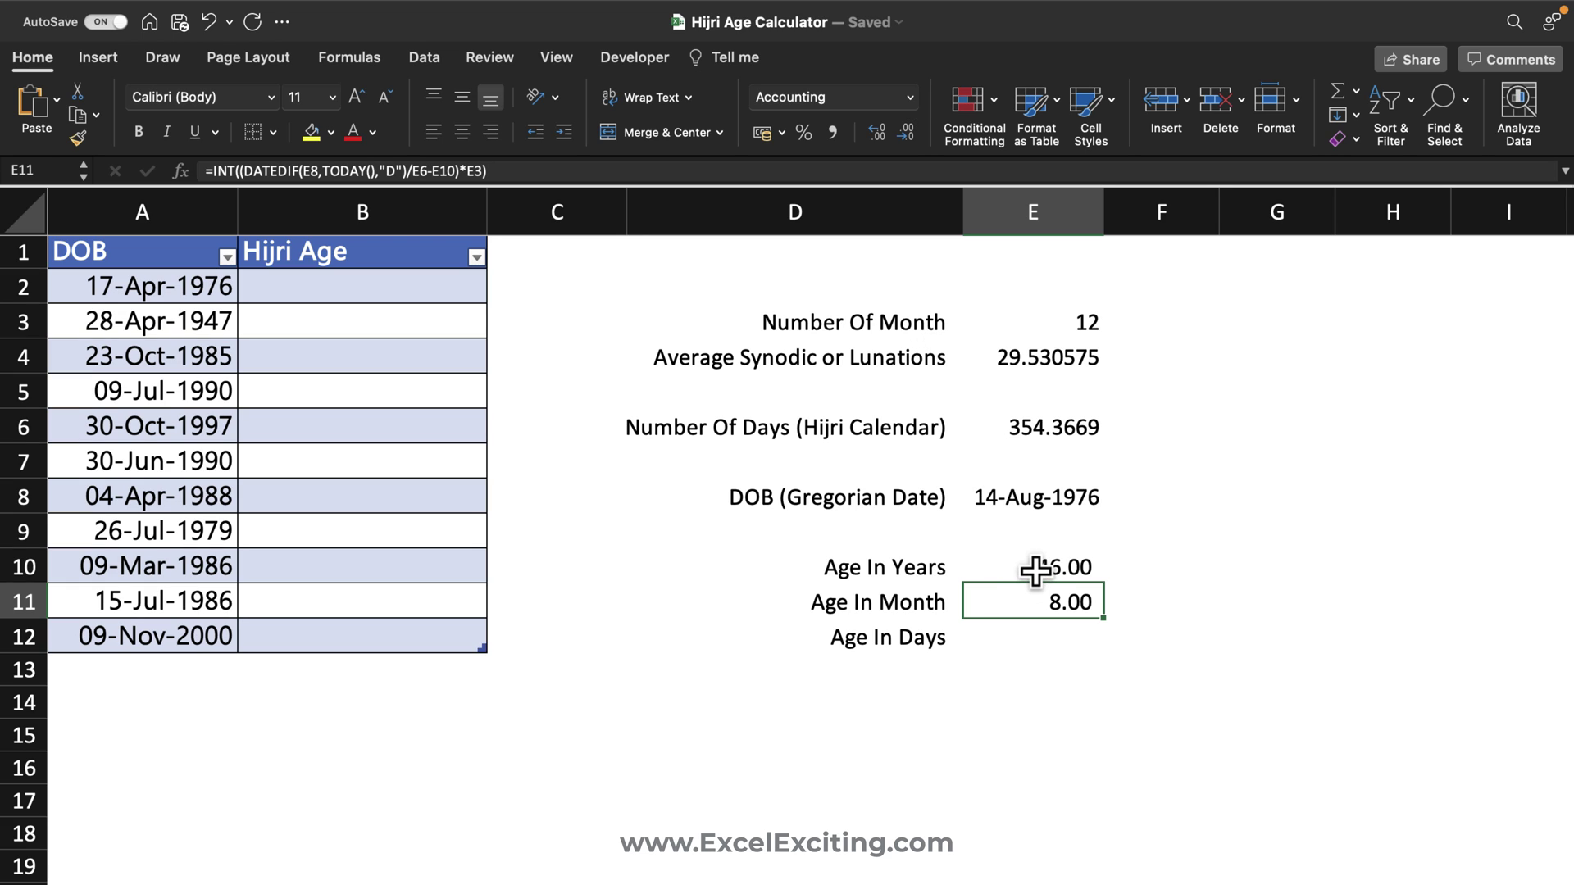
click(1031, 640)
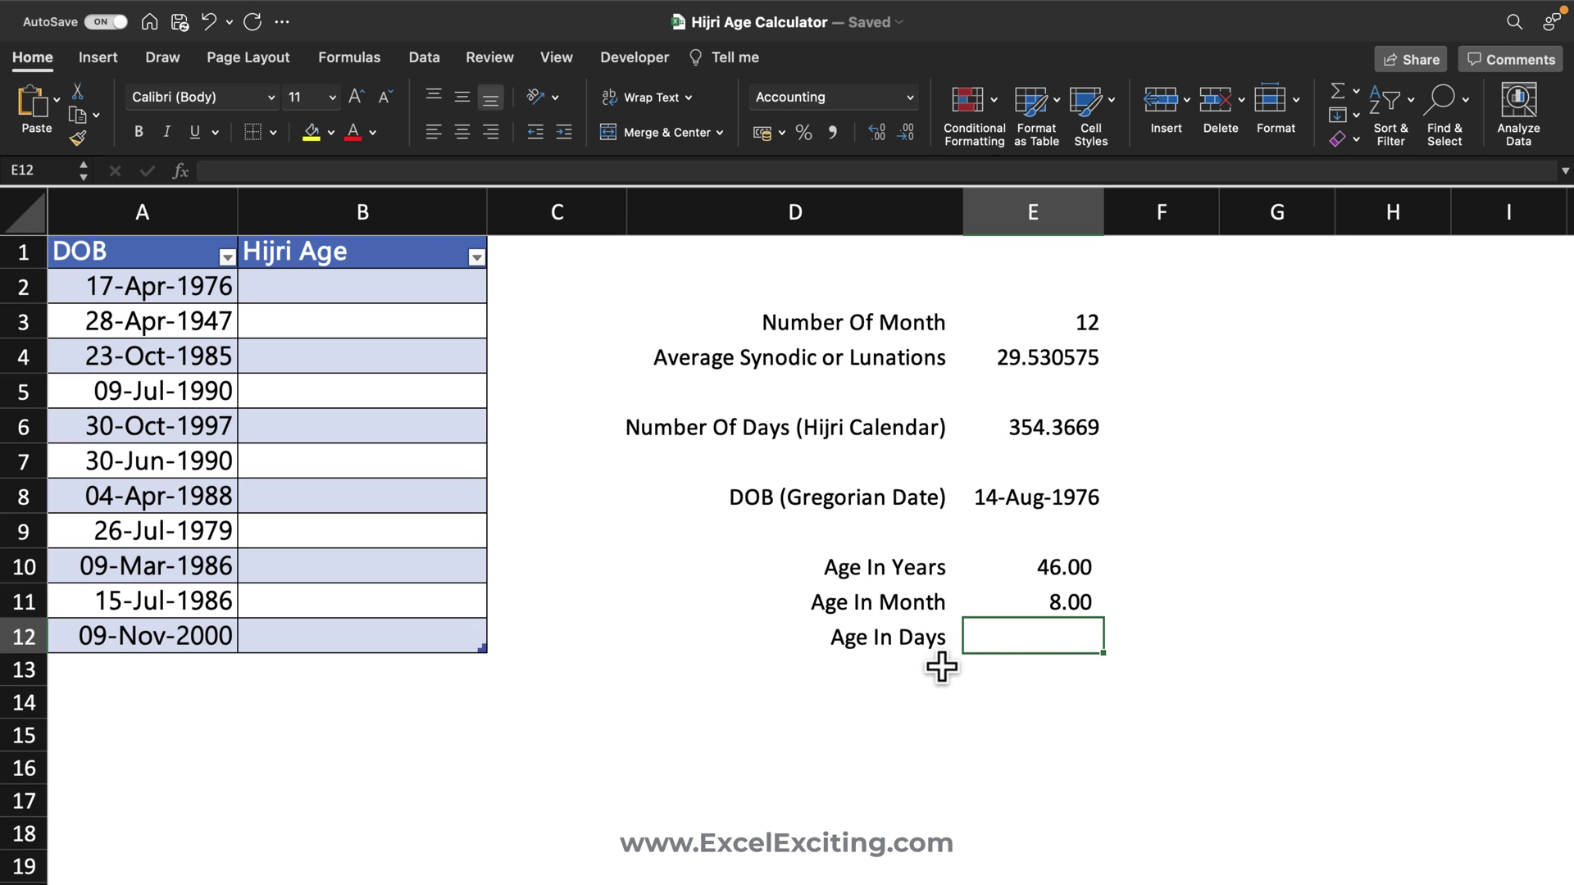
Enter =(DATEDIF(E8,TODAY(),"D")/E6-E10)*E3 in E12 and wrap it in parentheses
double_click(1000, 642)
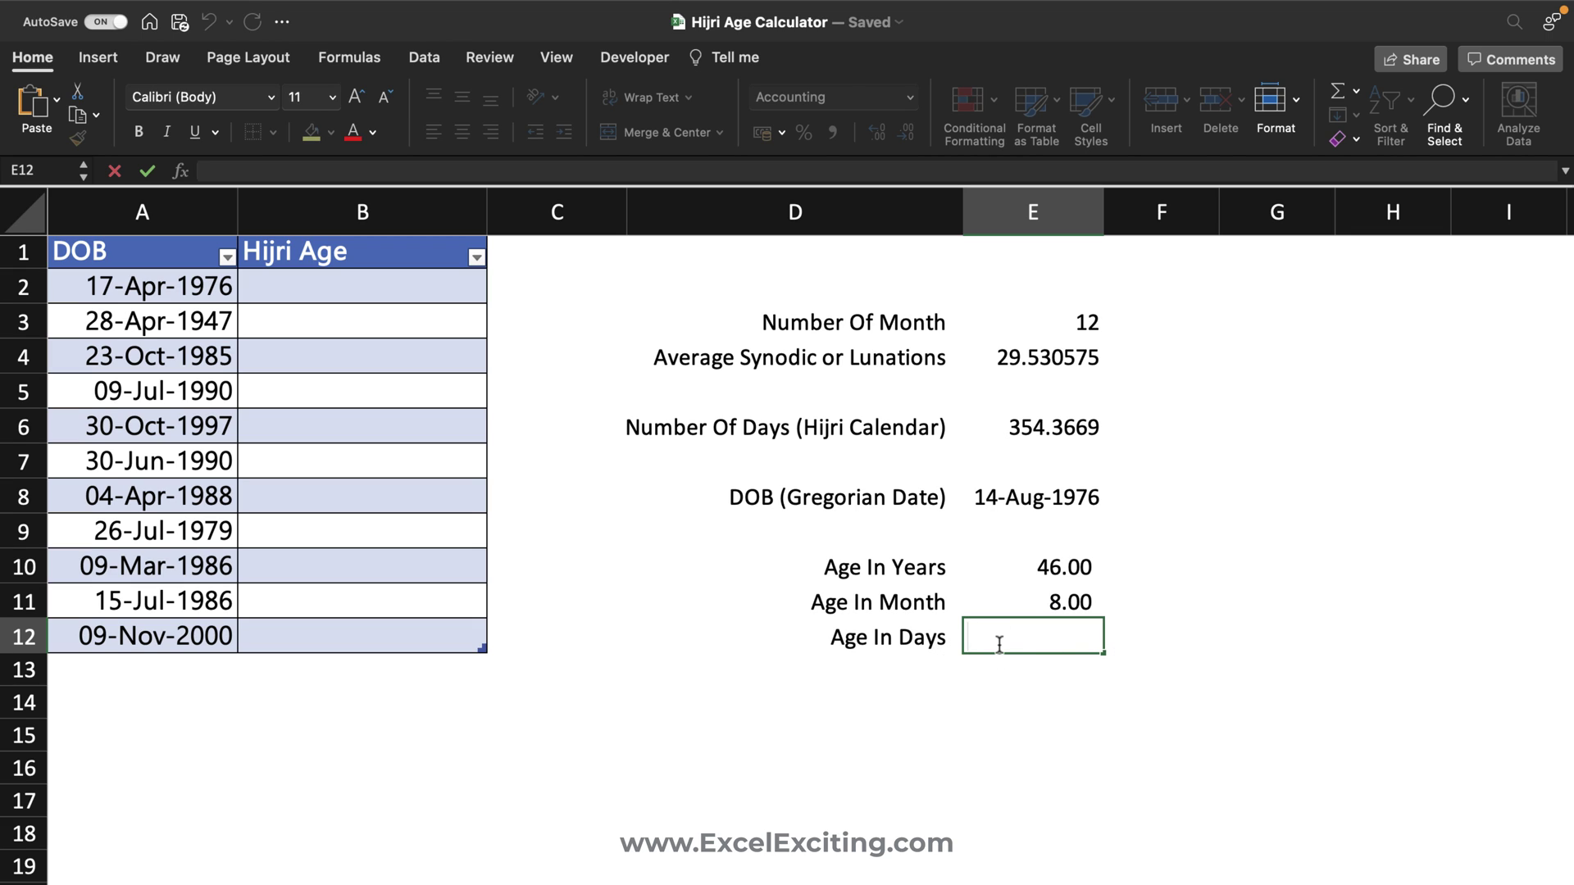
text(=(DATEDIF(E8,TODAY(),"D")/E6-E10)*E3)
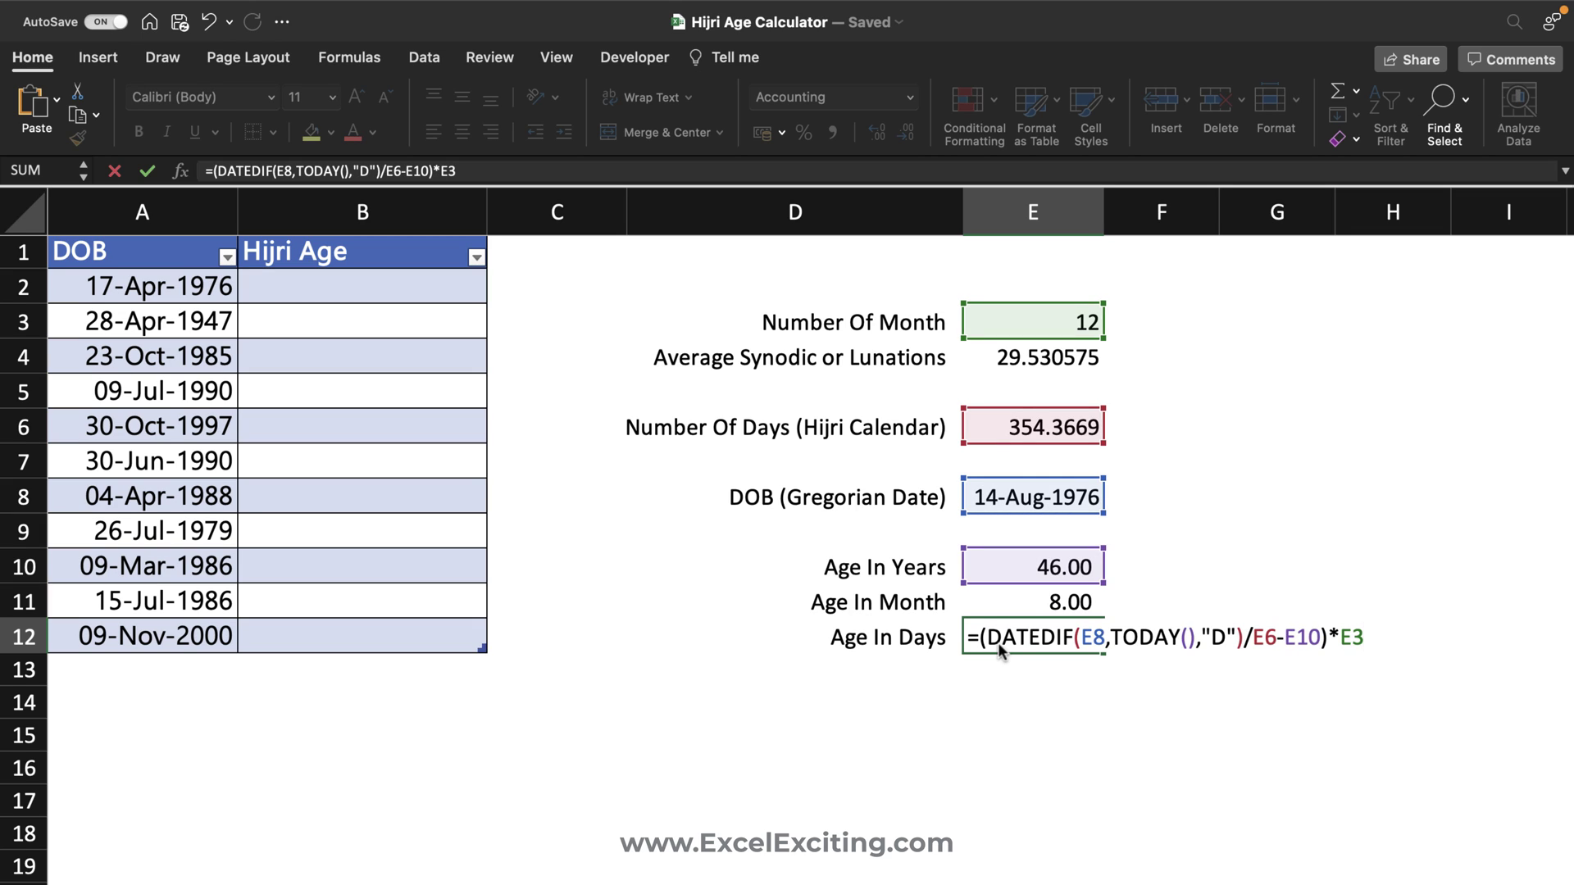
key(Return)
click(1008, 633)
double_click(1004, 637)
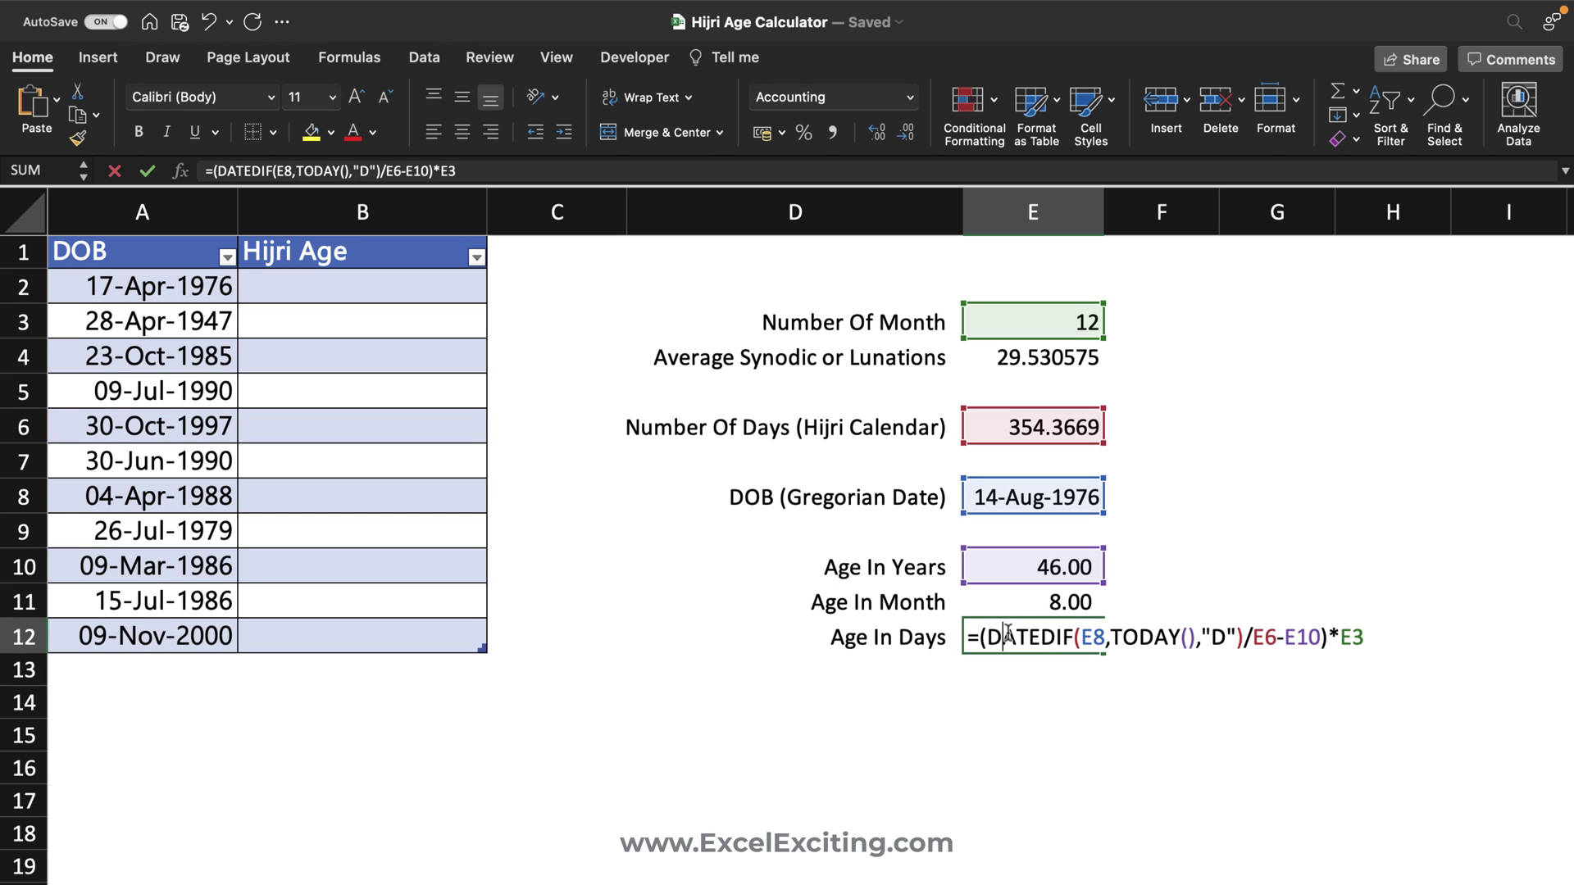
click(980, 637)
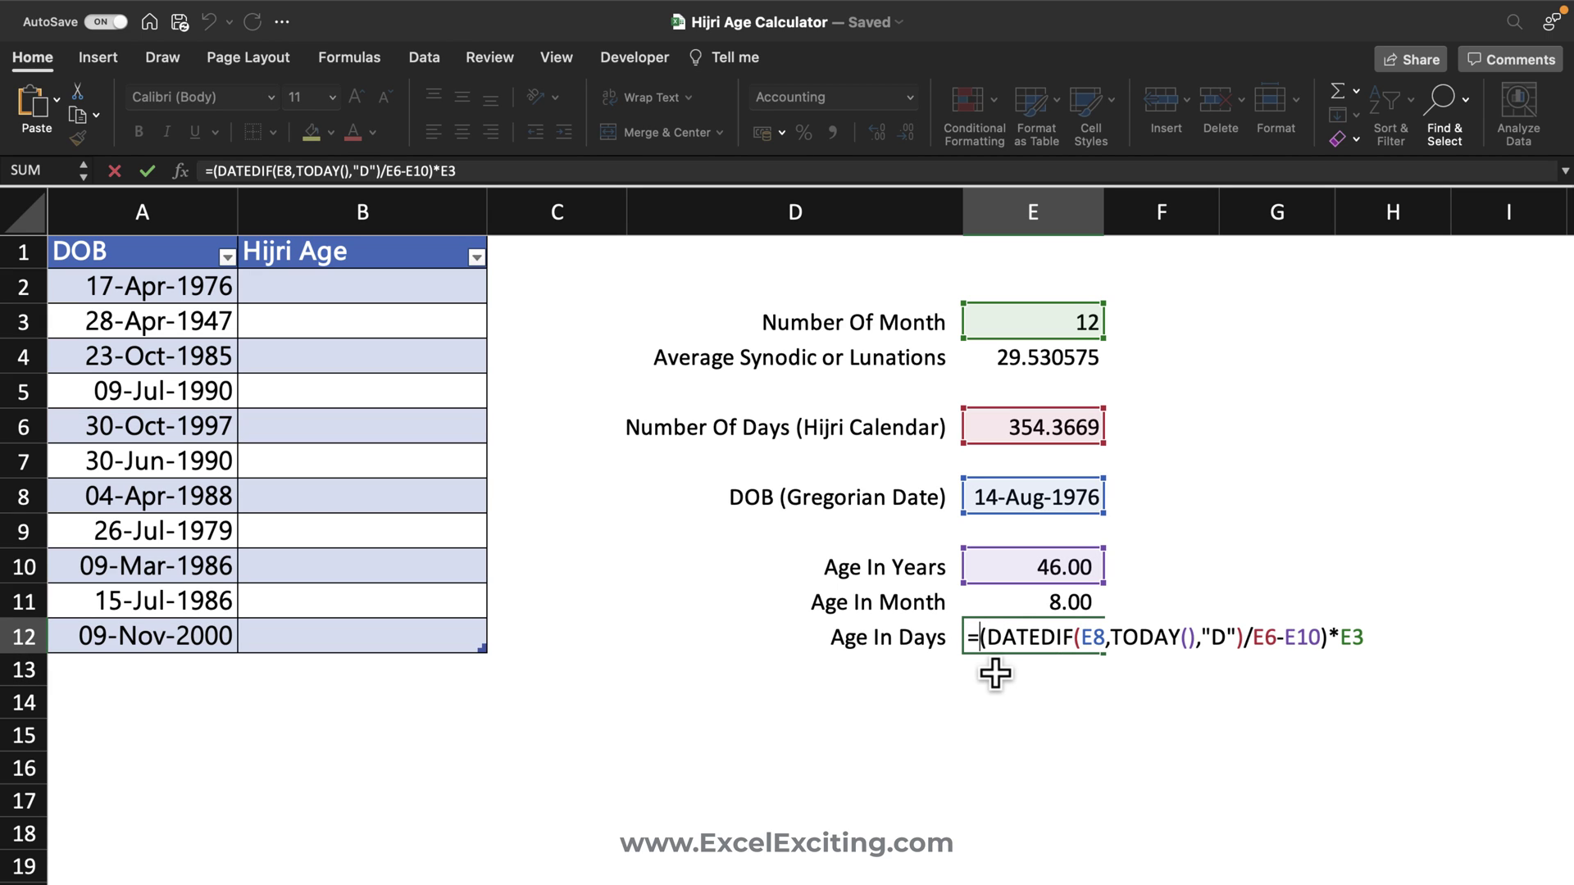
text(*)
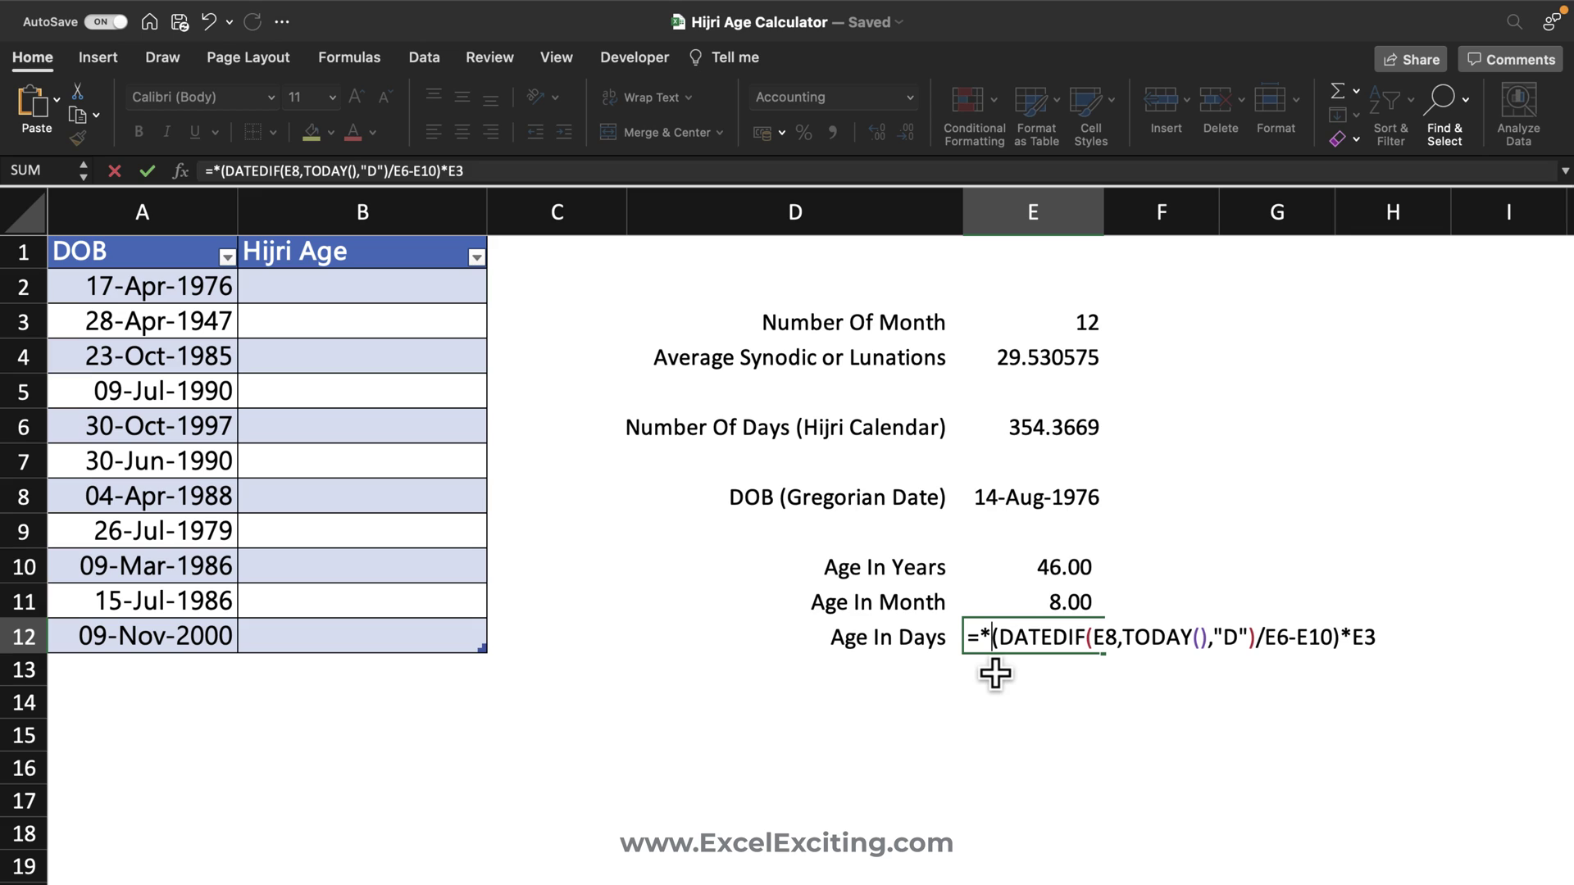
key(BackSpace)
text(()
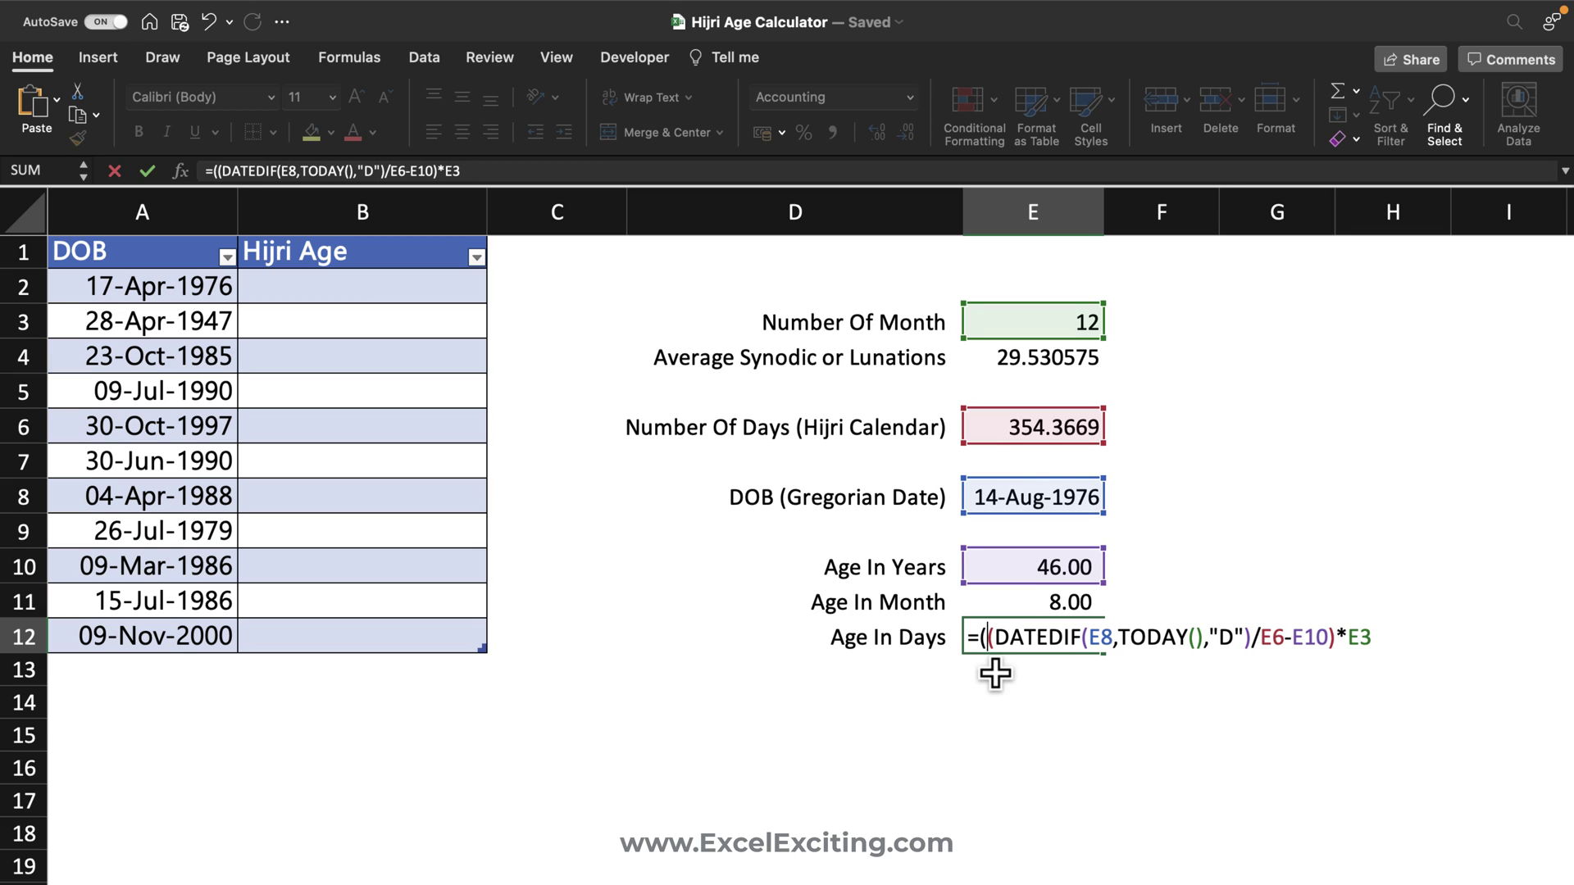
key(End)
text())
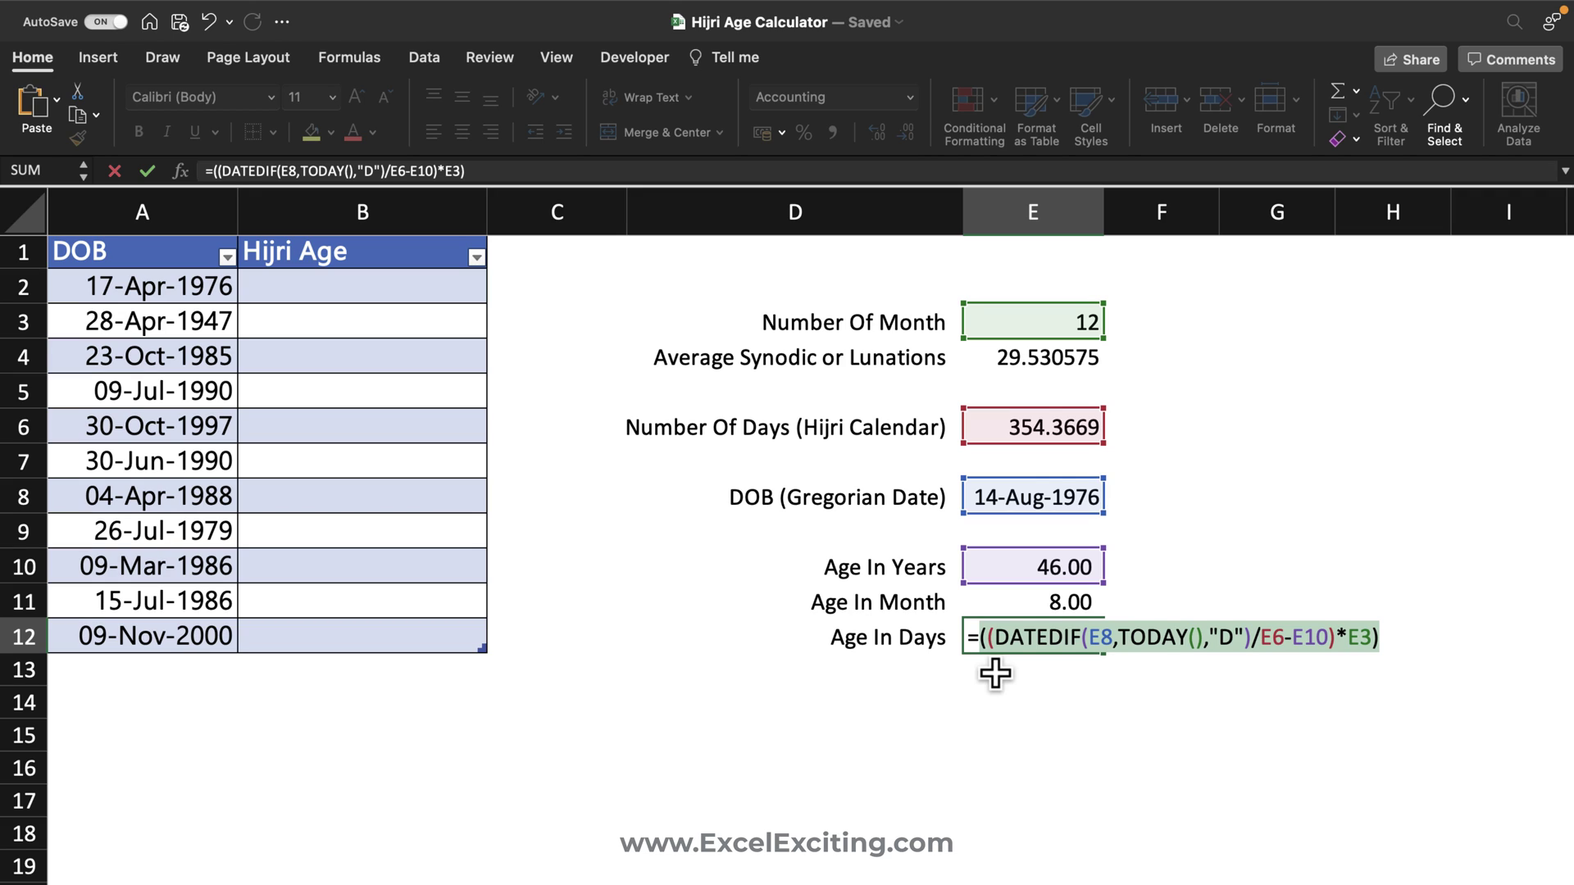
Restore the E12 formula and subtract the Age In Month value in E11
key(BackSpace)
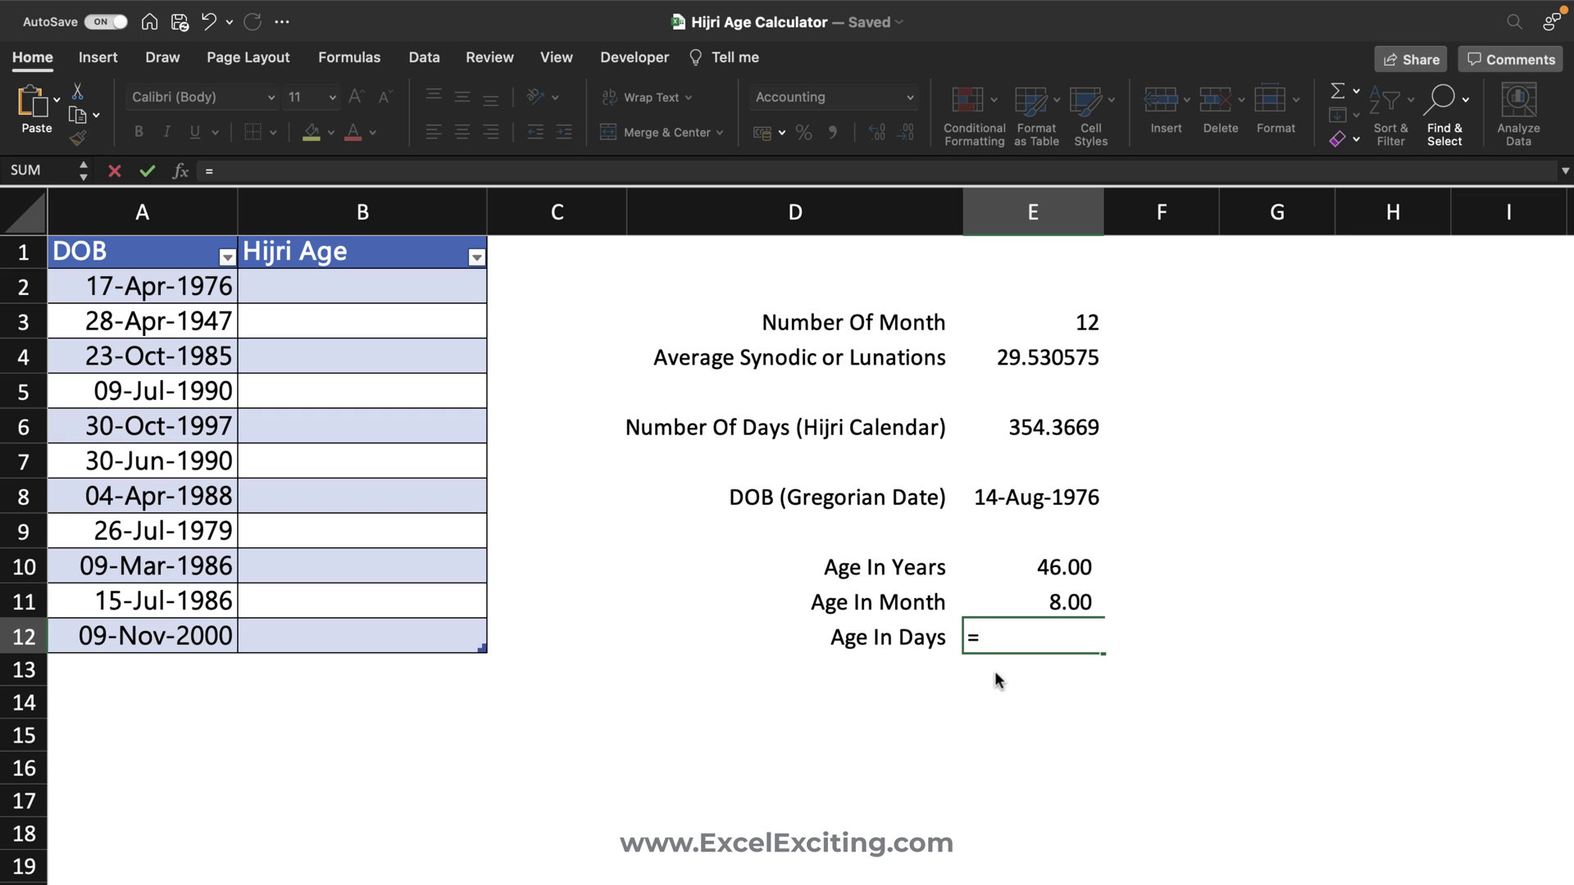
key(super+z)
text(-)
click(1025, 598)
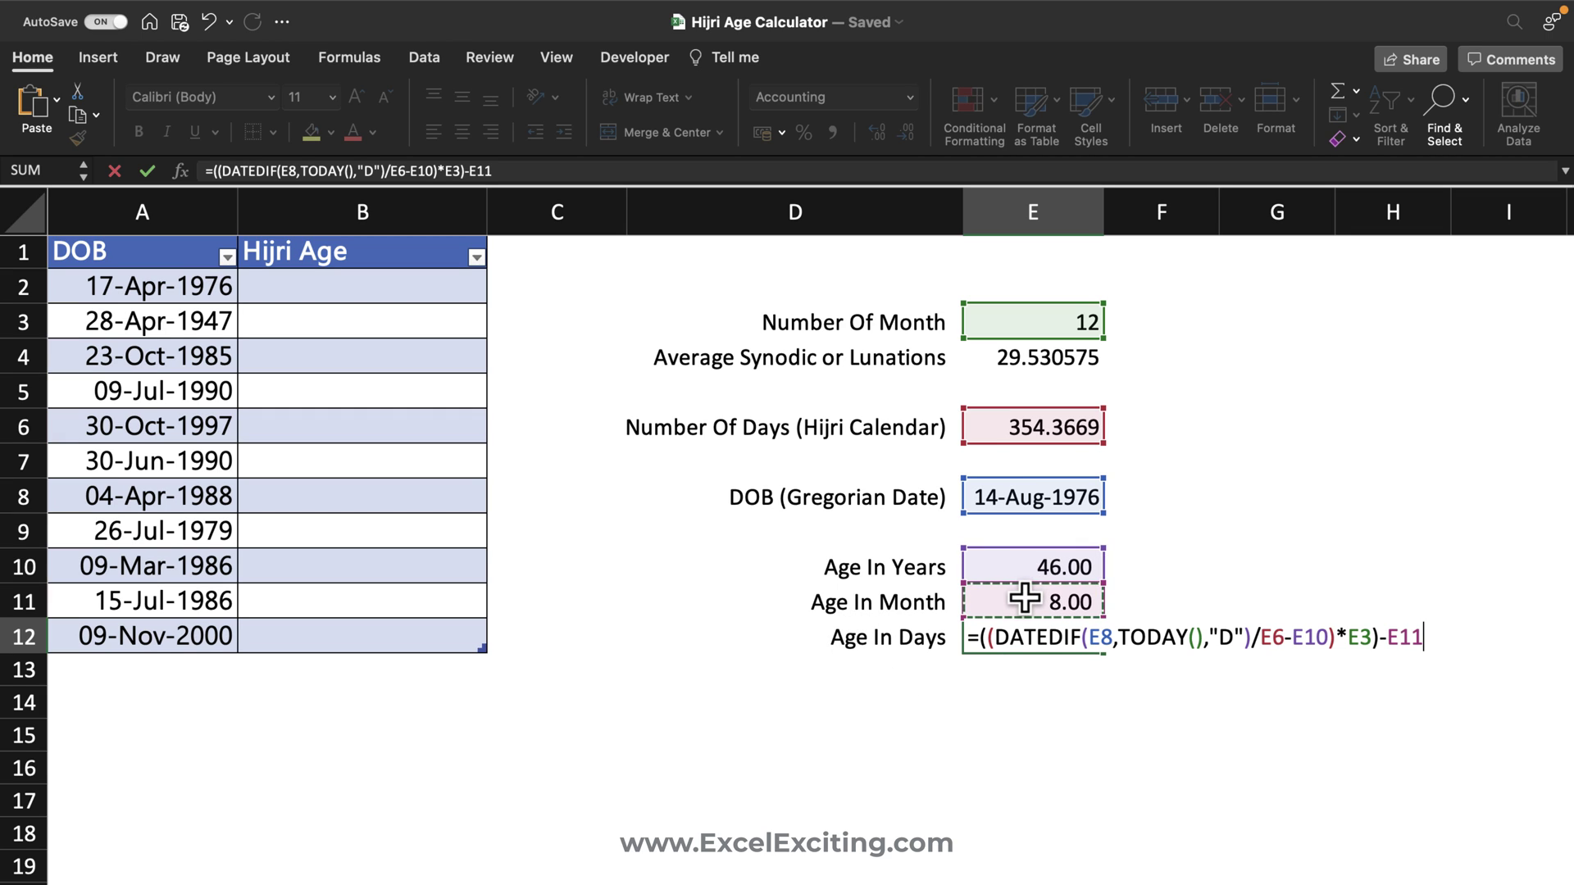
key(Return)
Add another pair of parentheses around the E12 formula, then clear its text
click(1029, 636)
double_click(1029, 636)
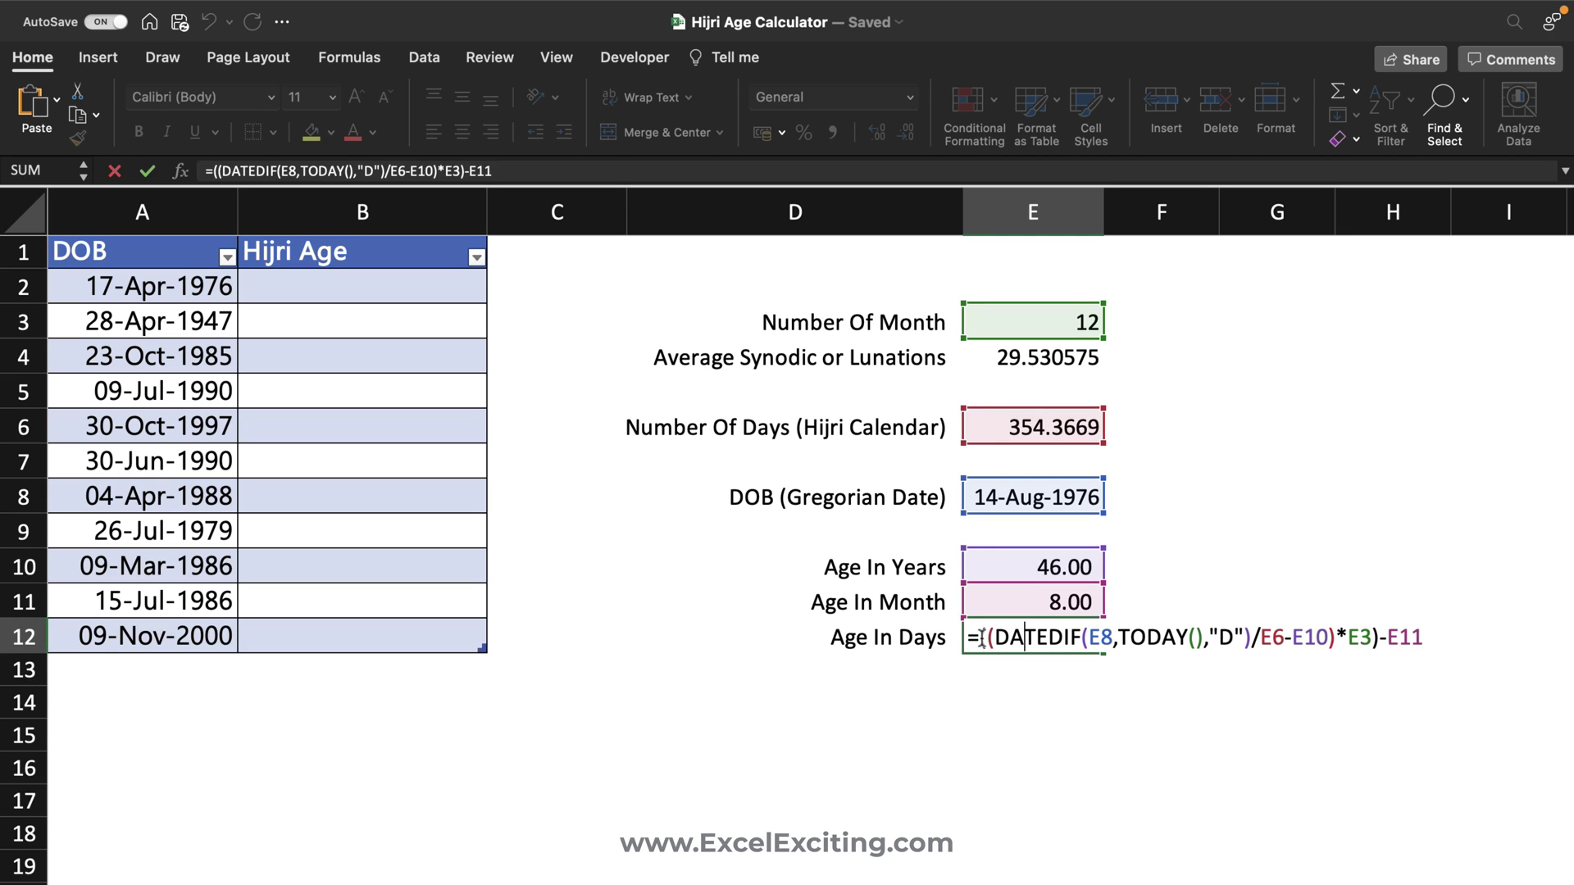
text(()
key(End)
text())
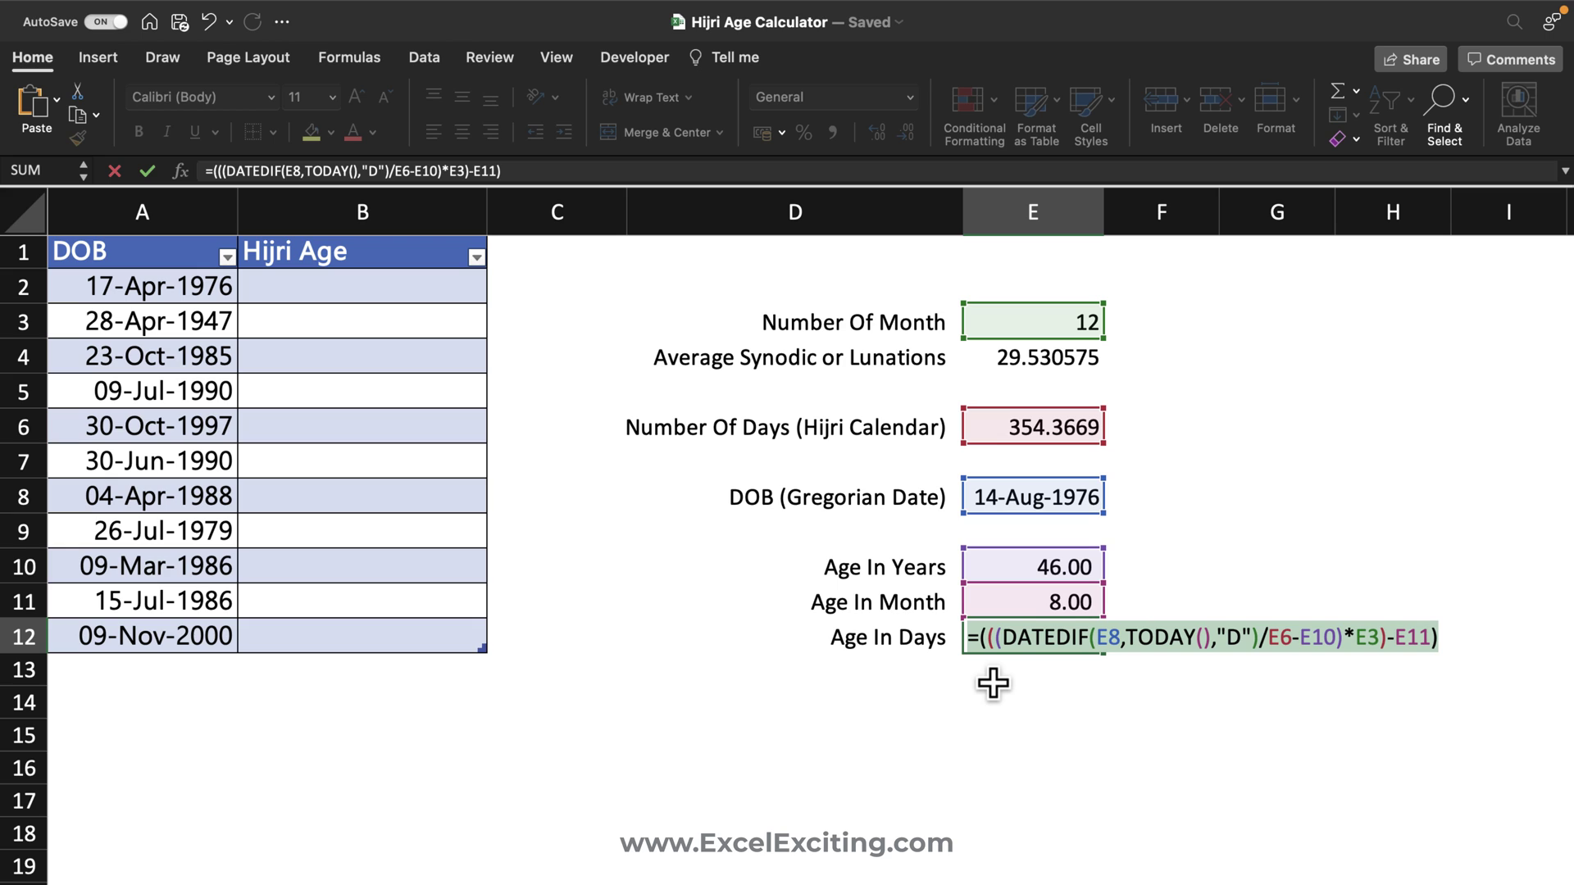
key(BackSpace)
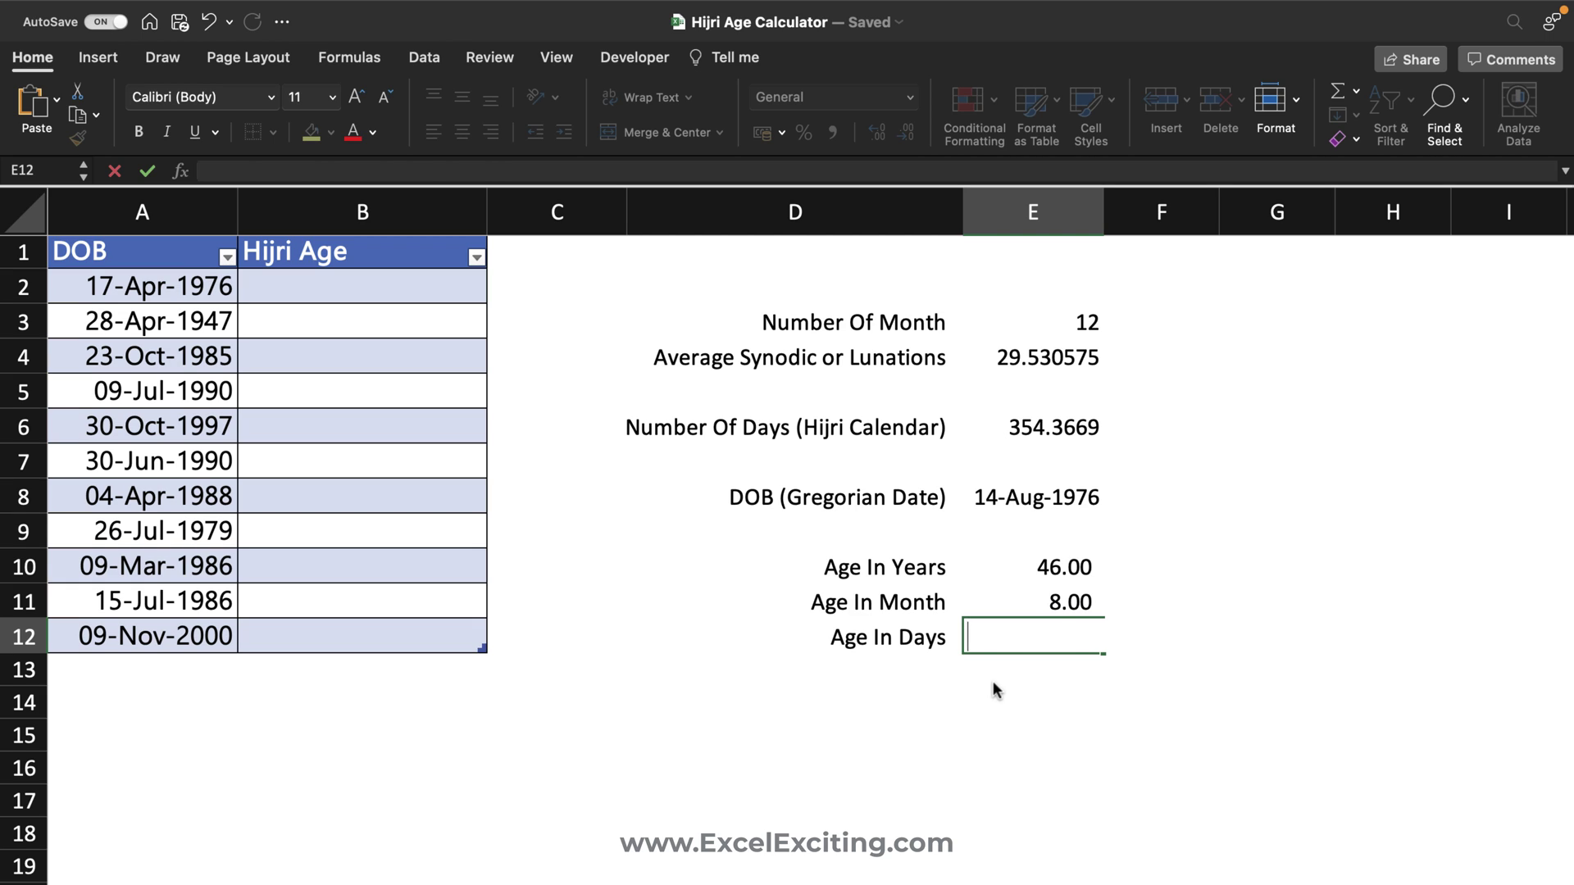
Restore the E12 formula and multiply it by the lunation length in E4, giving 9.88
text(=(((DATEDIF(E8,TODAY(),"D")/E6-E10)*E3)-E11))
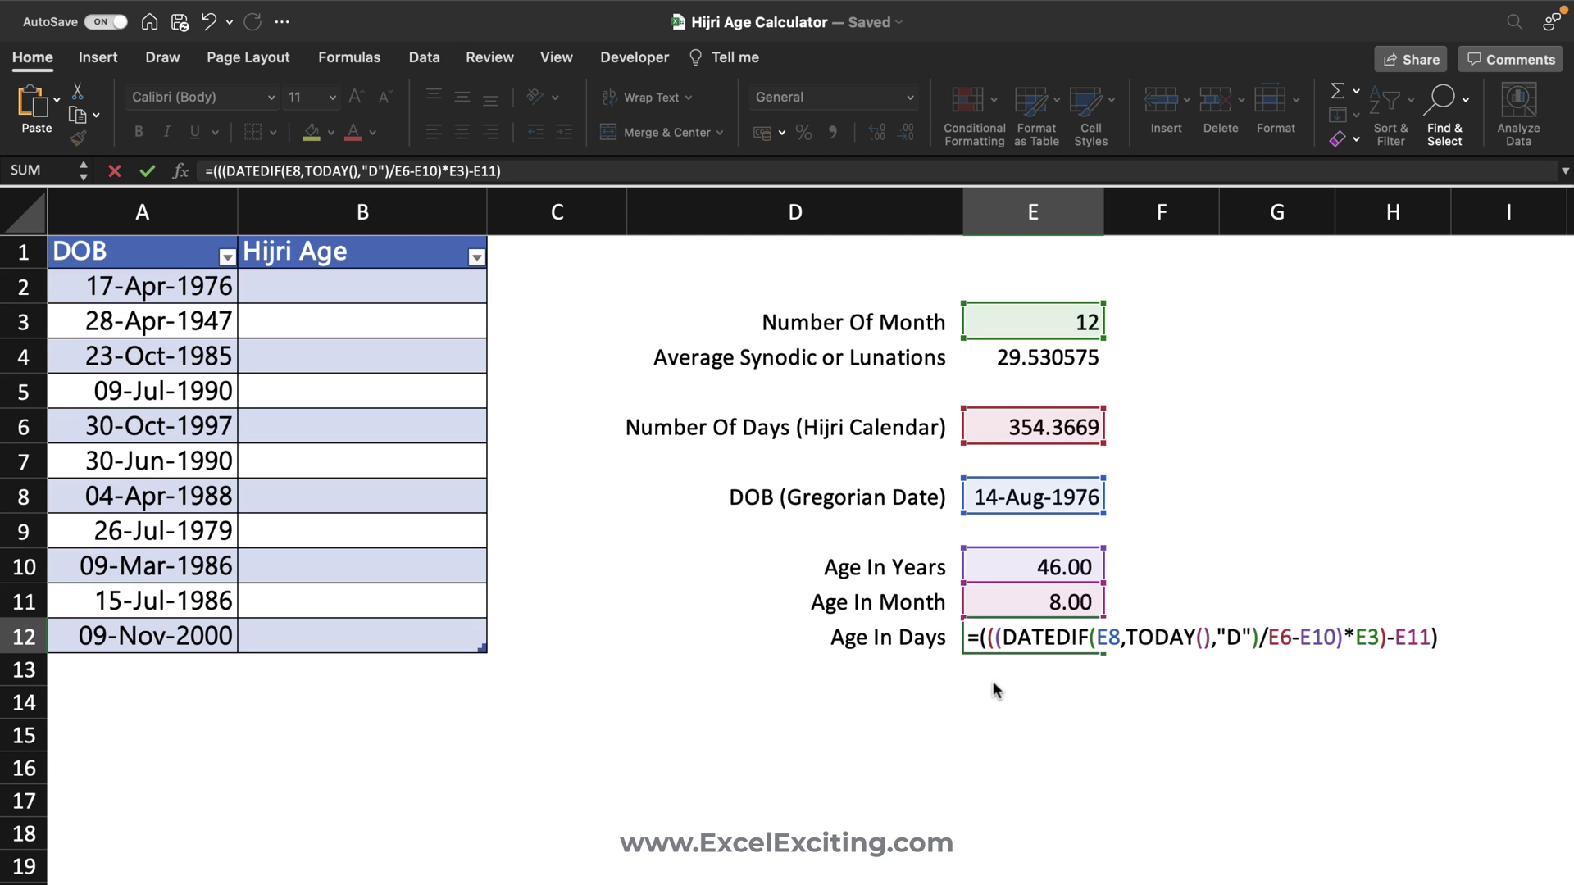
text(*)
click(1052, 354)
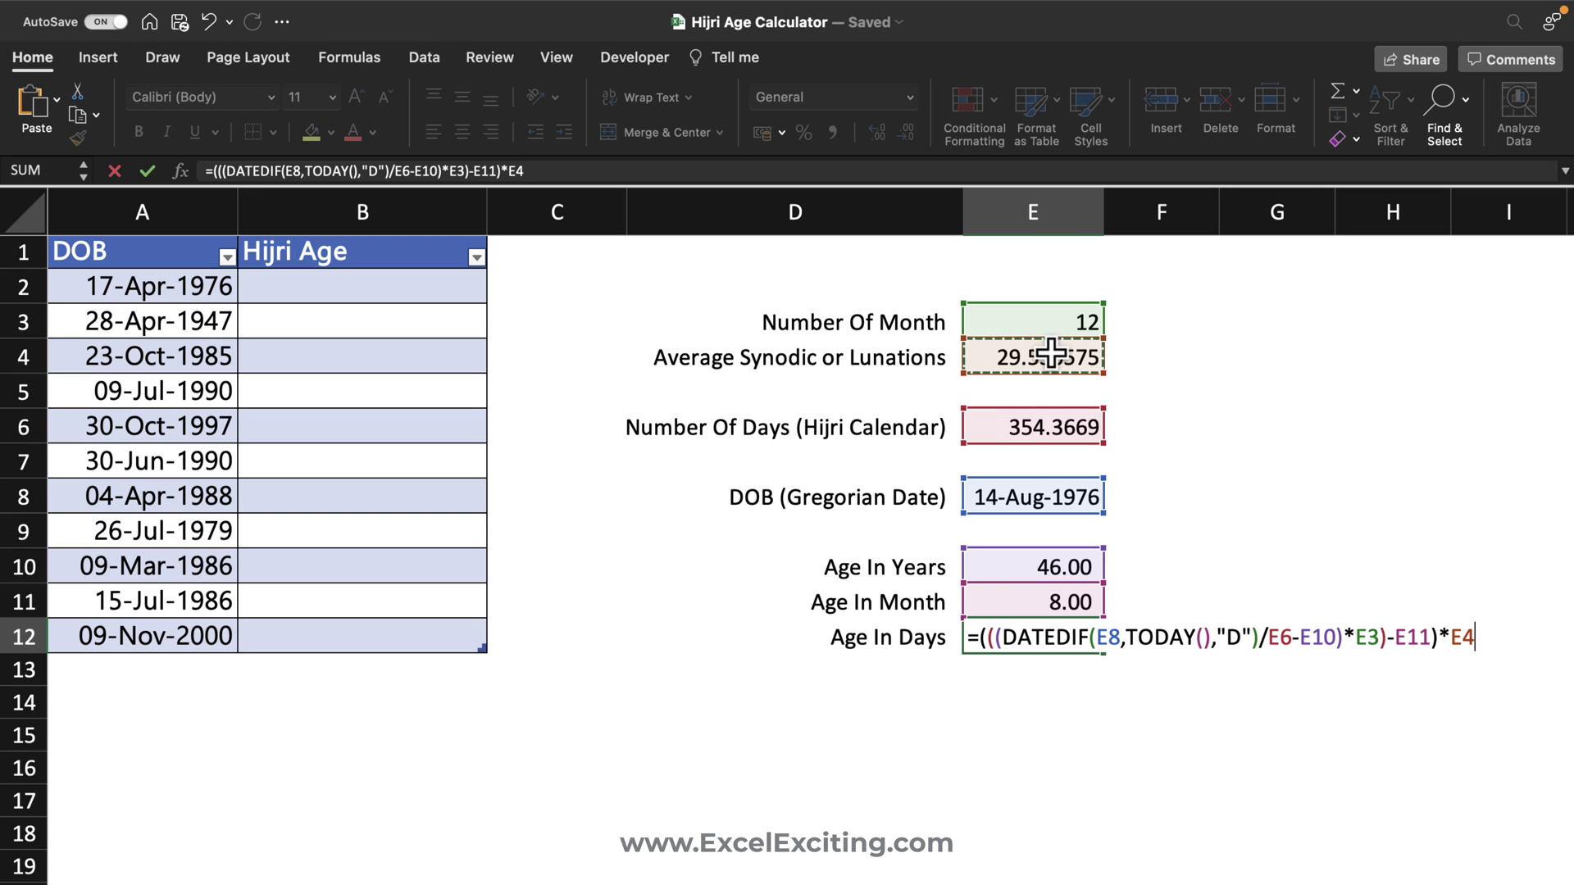
key(Return)
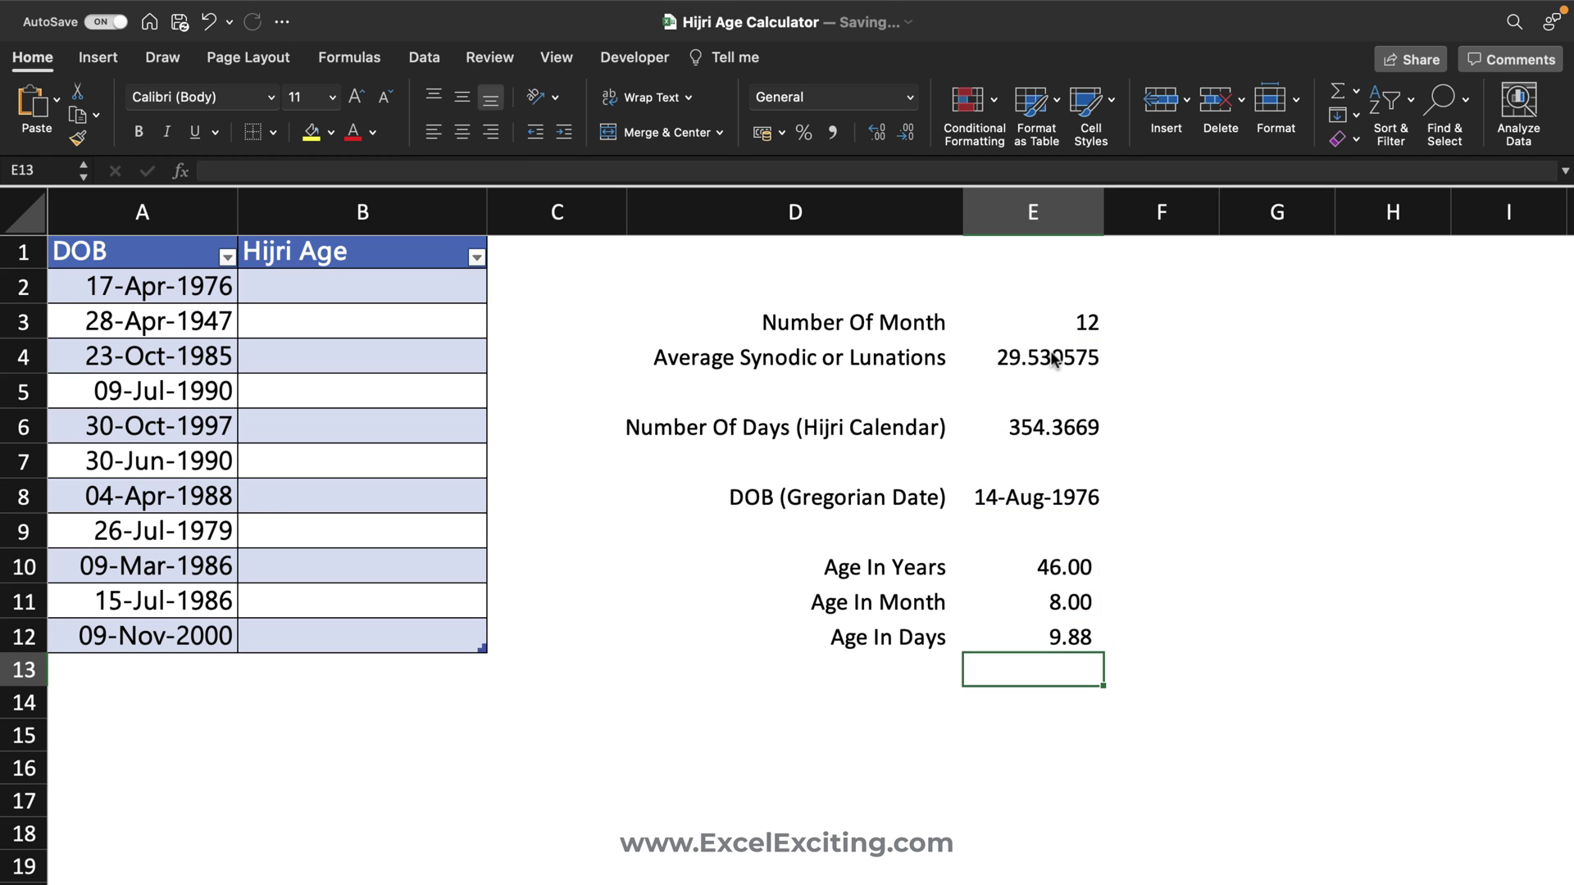
Wrap the E12 formula in INT so Age In Days shows 9.00
click(1041, 636)
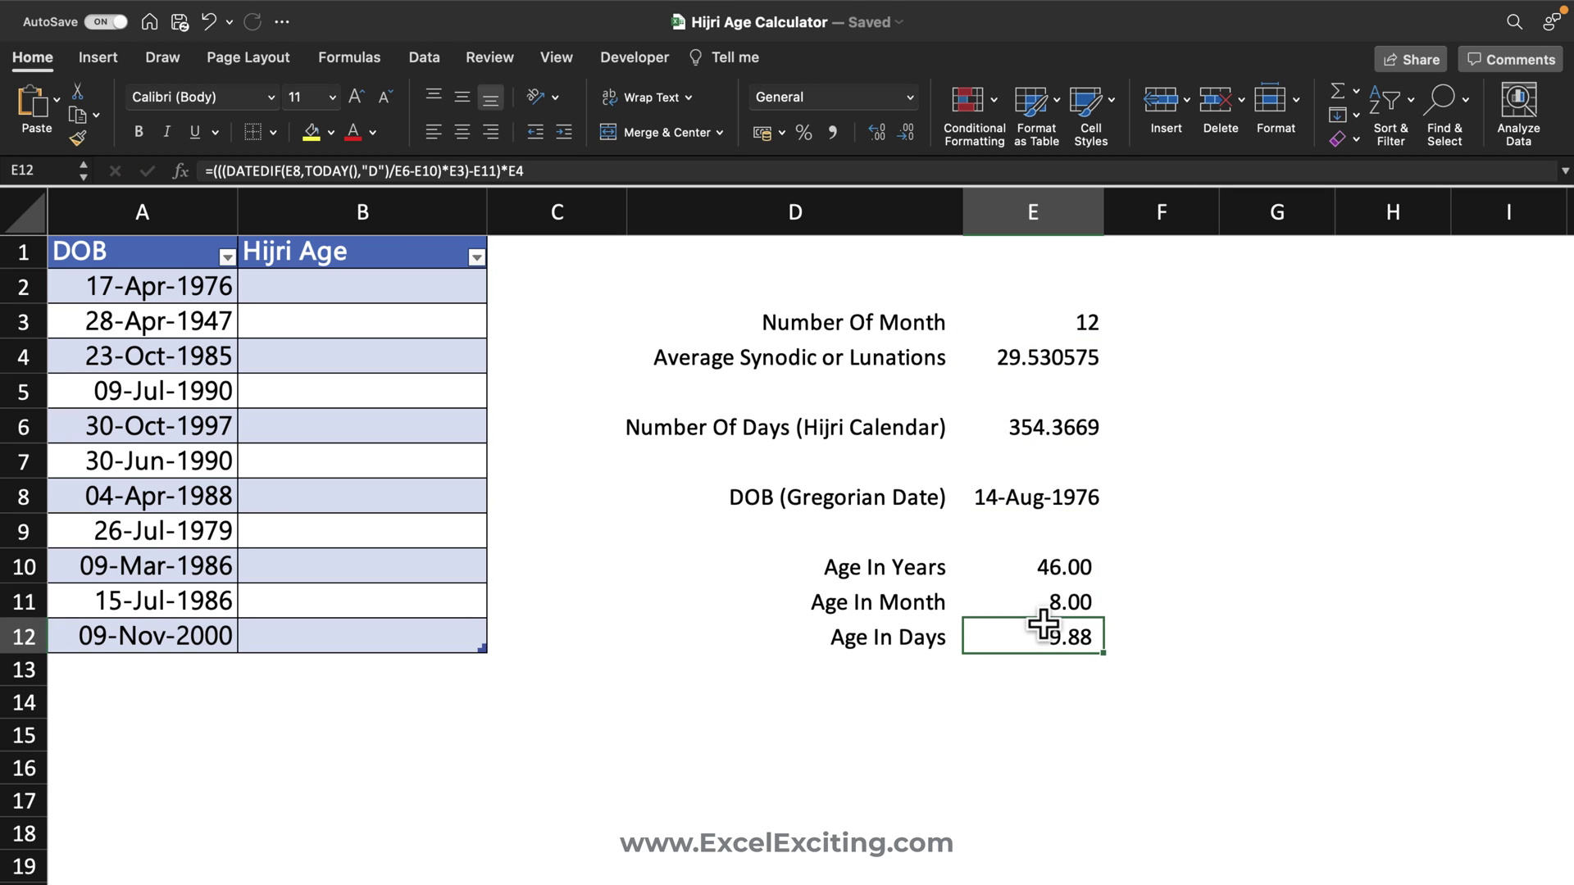
double_click(1040, 636)
click(981, 637)
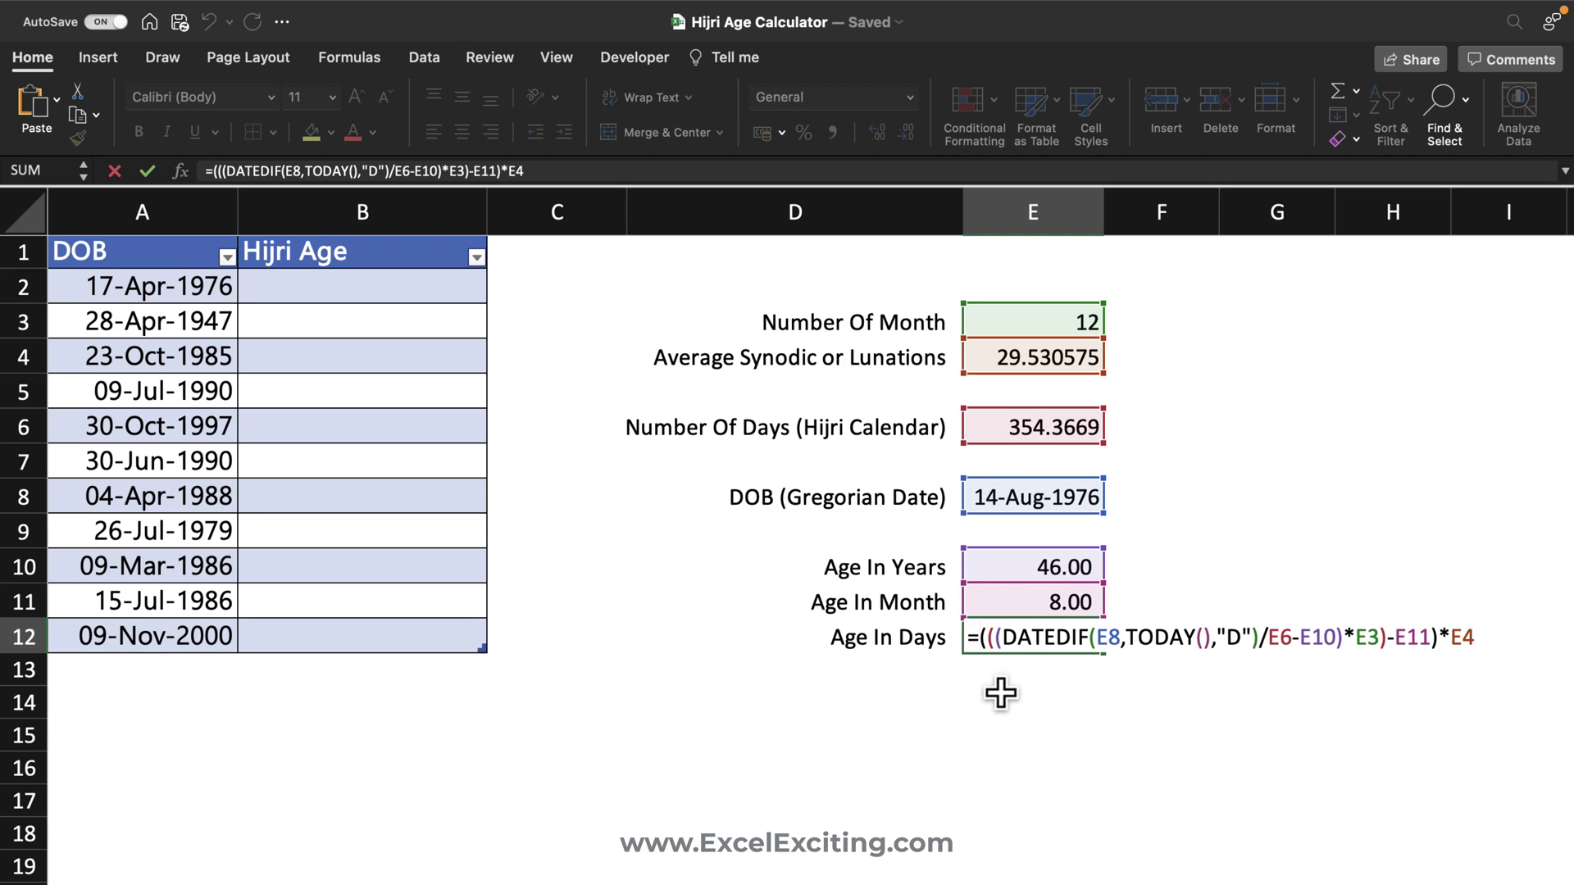
text(int()
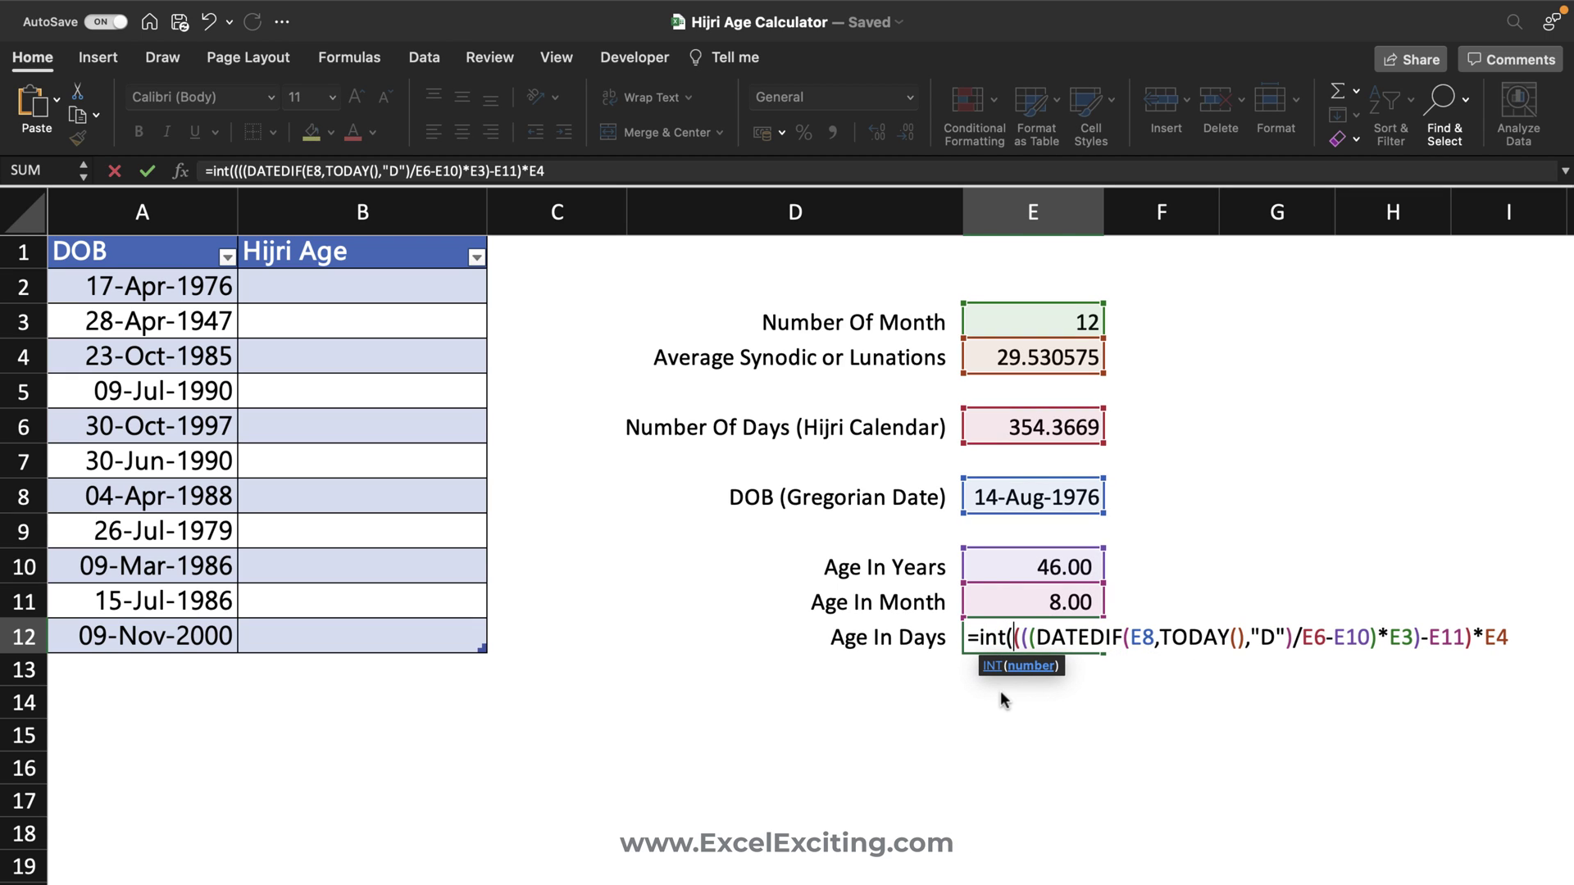
key(End)
text())
key(Return)
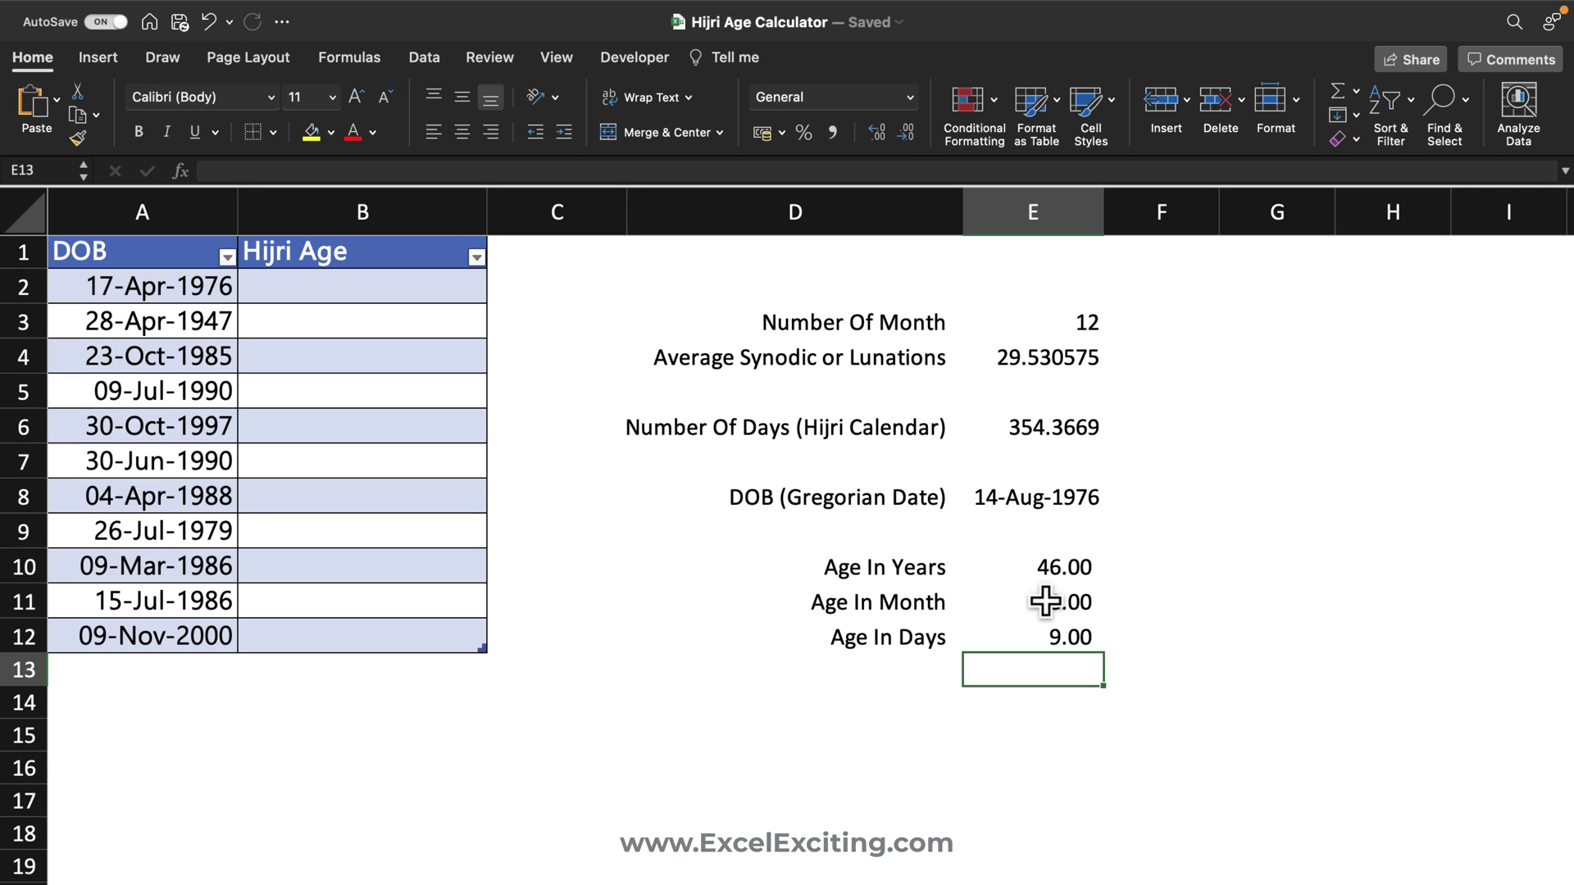
Change the DOB in E8 from 14/08/1976 to 14/04/1986, recalculating to 36 years, 8 months, 23 days
click(1022, 503)
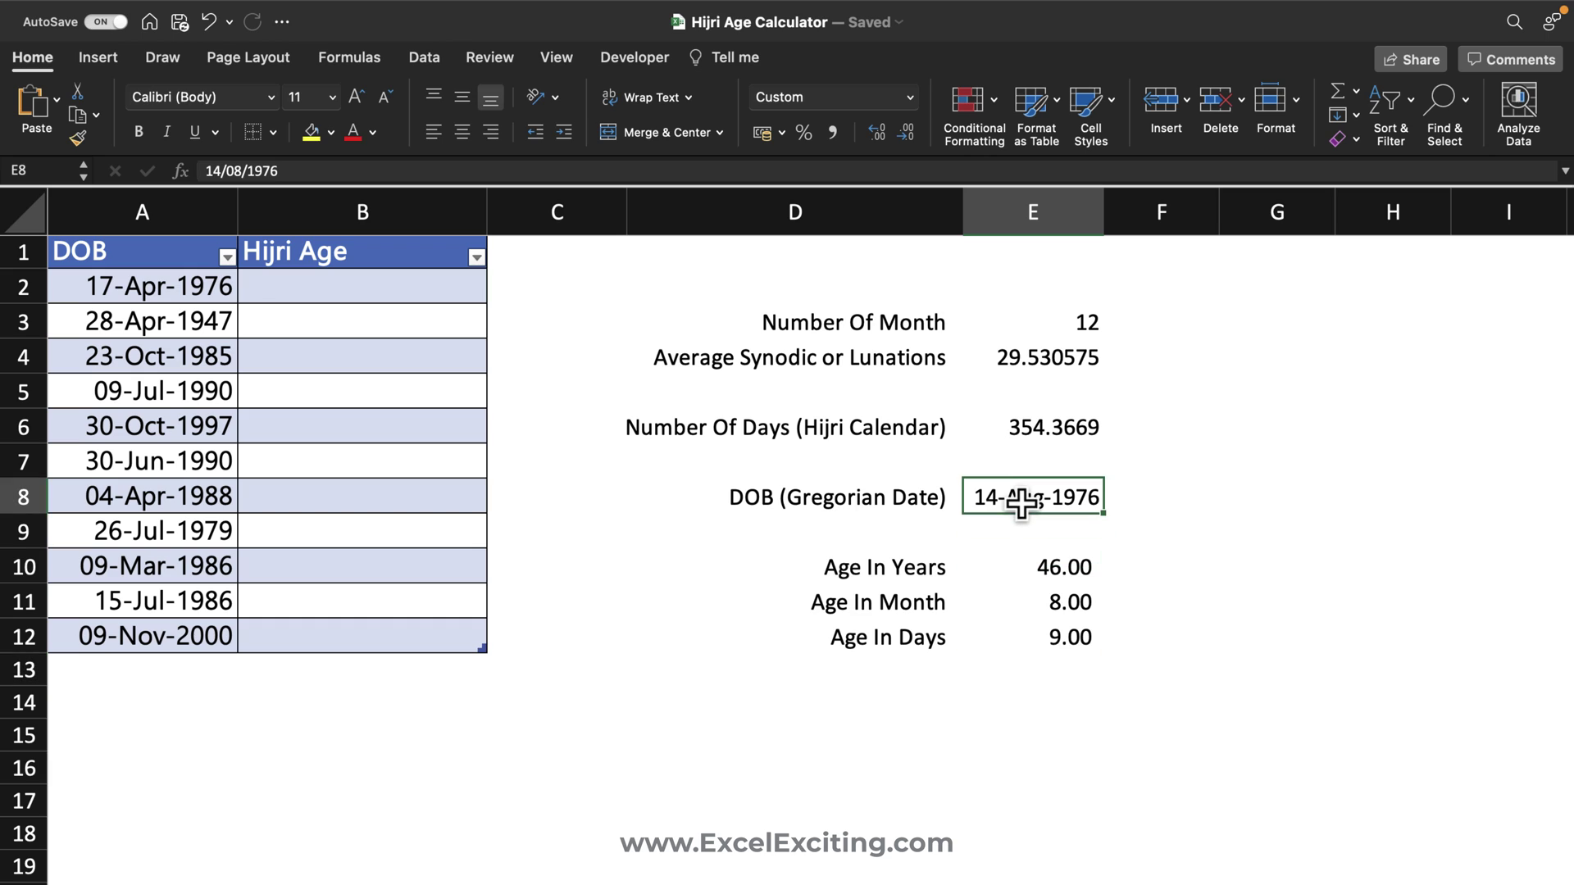
double_click(1022, 503)
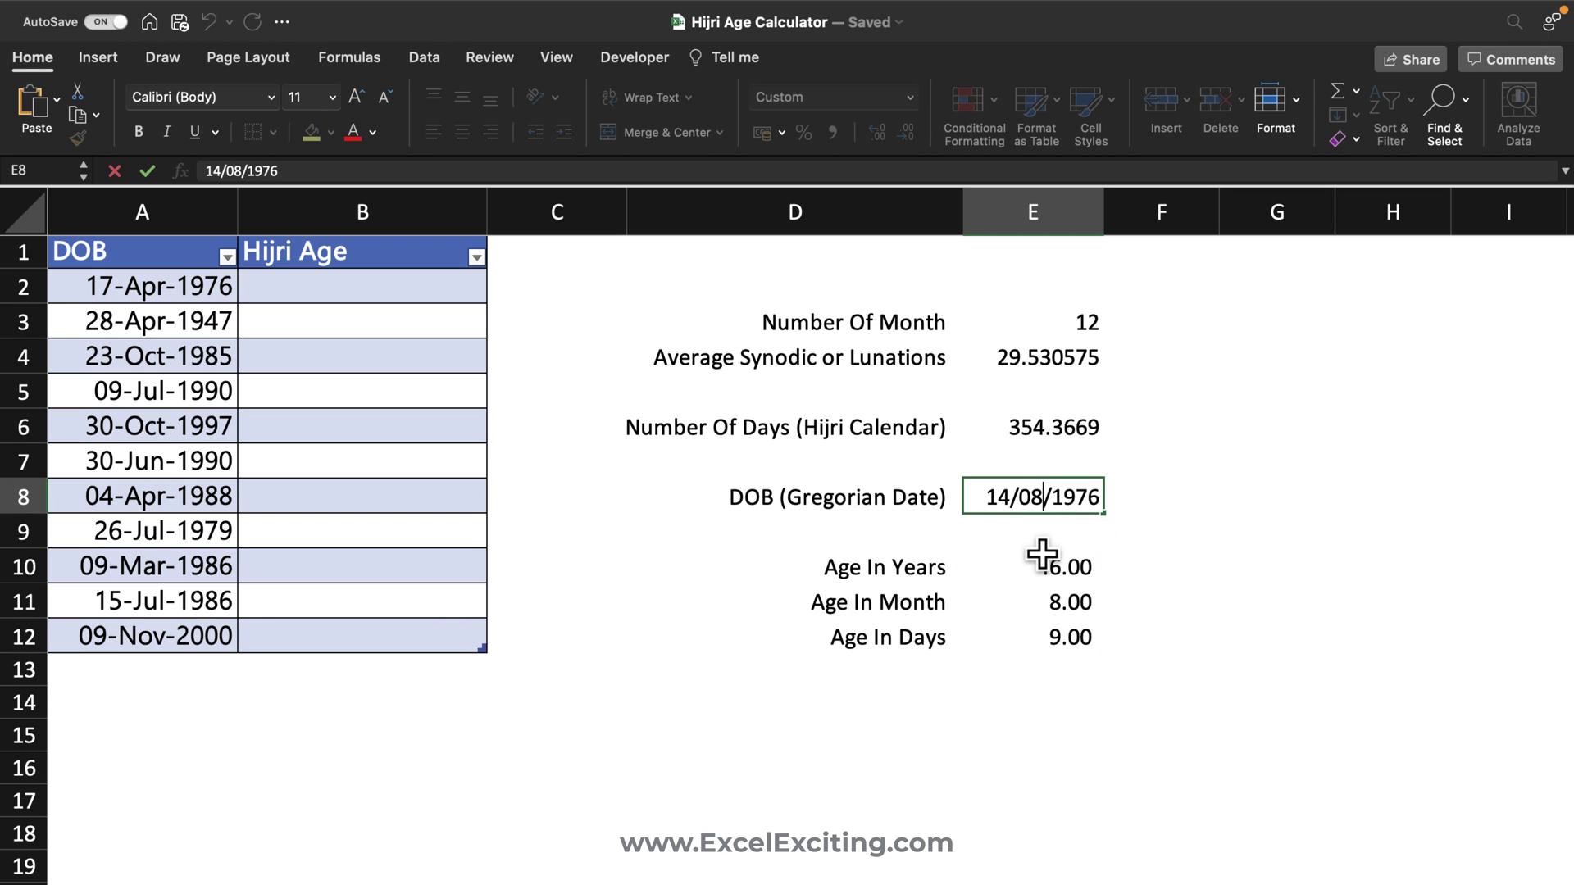
key(BackSpace)
text(4)
key(Right)
key(Right)
key(BackSpace)
text(8)
key(Return)
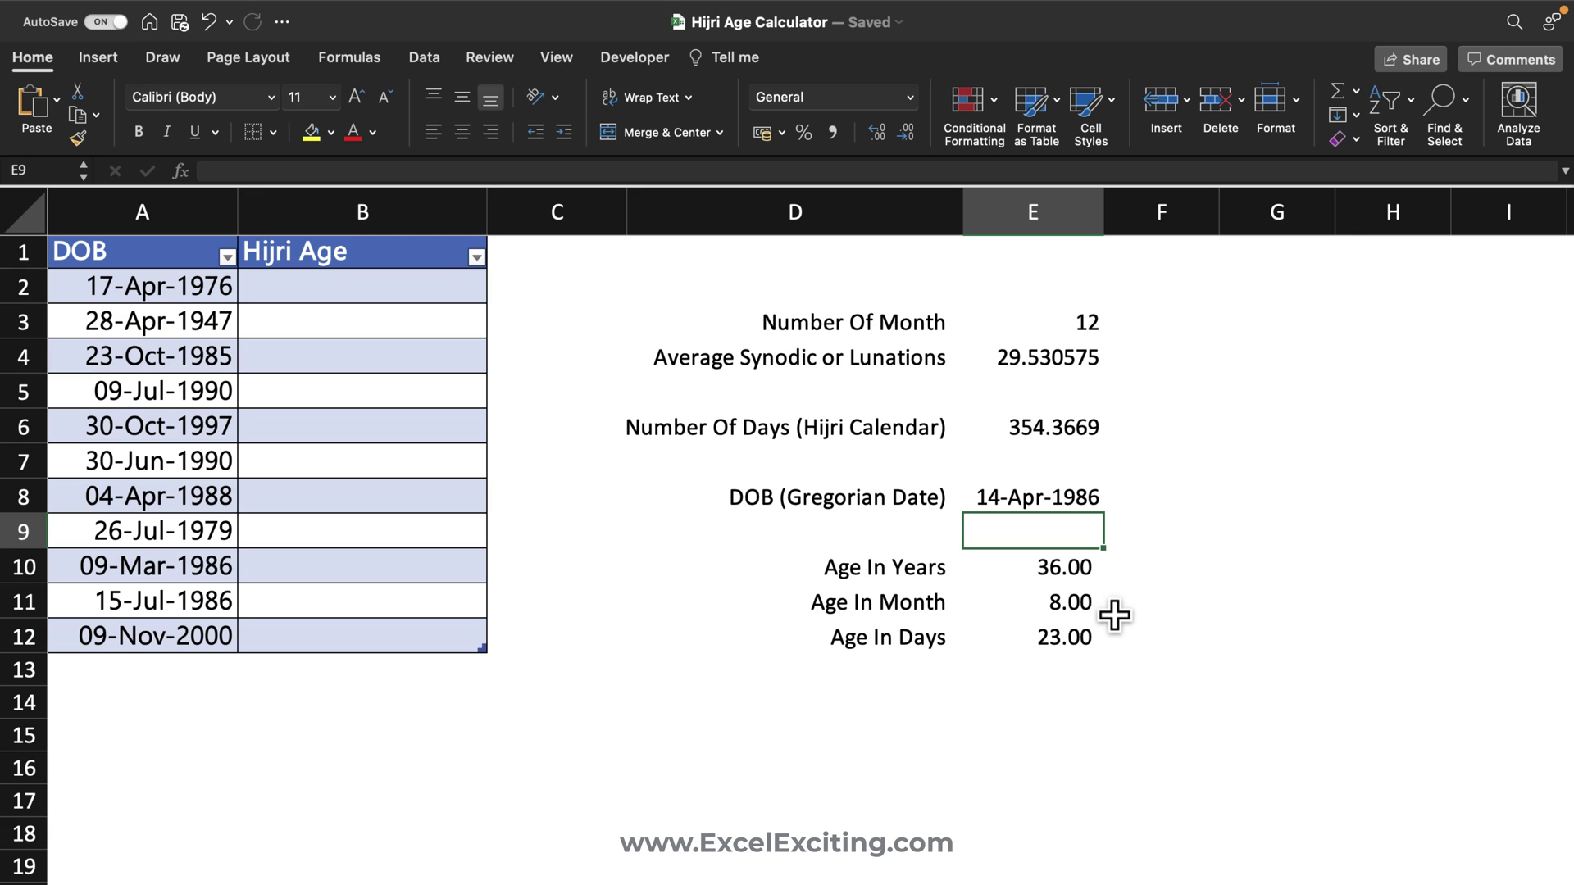
key(Down)
key(Down)
key(Down)
key(Down)
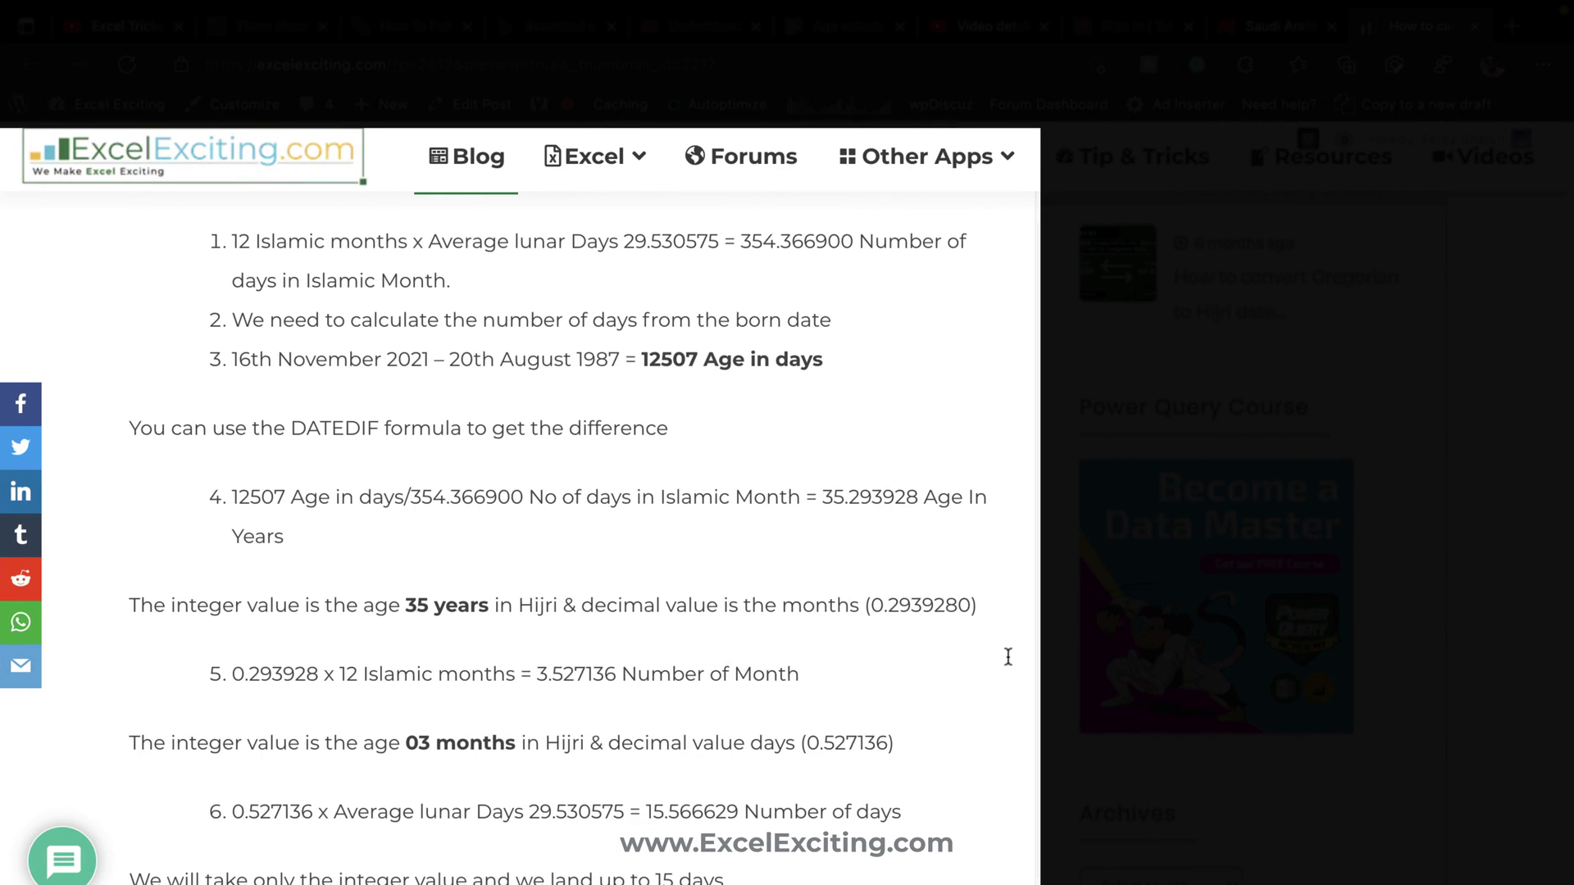
Copy the Old-School Hijri age formula with its [DOB] placeholder from the ExcelExciting.com article
scroll(1007, 655, down, 8)
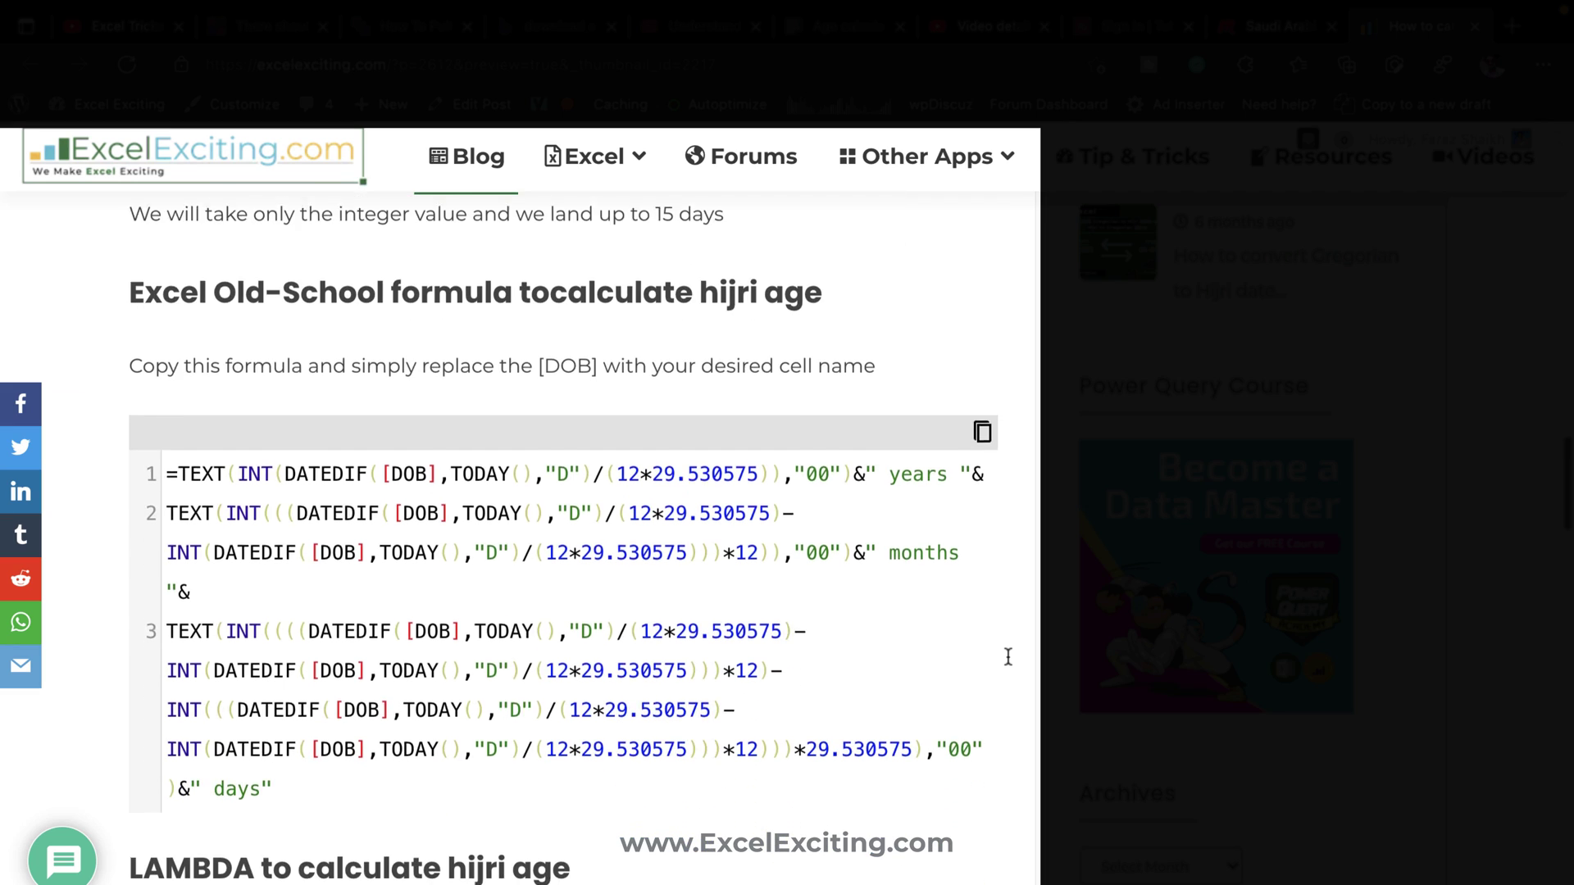
scroll(1007, 655, down, 1)
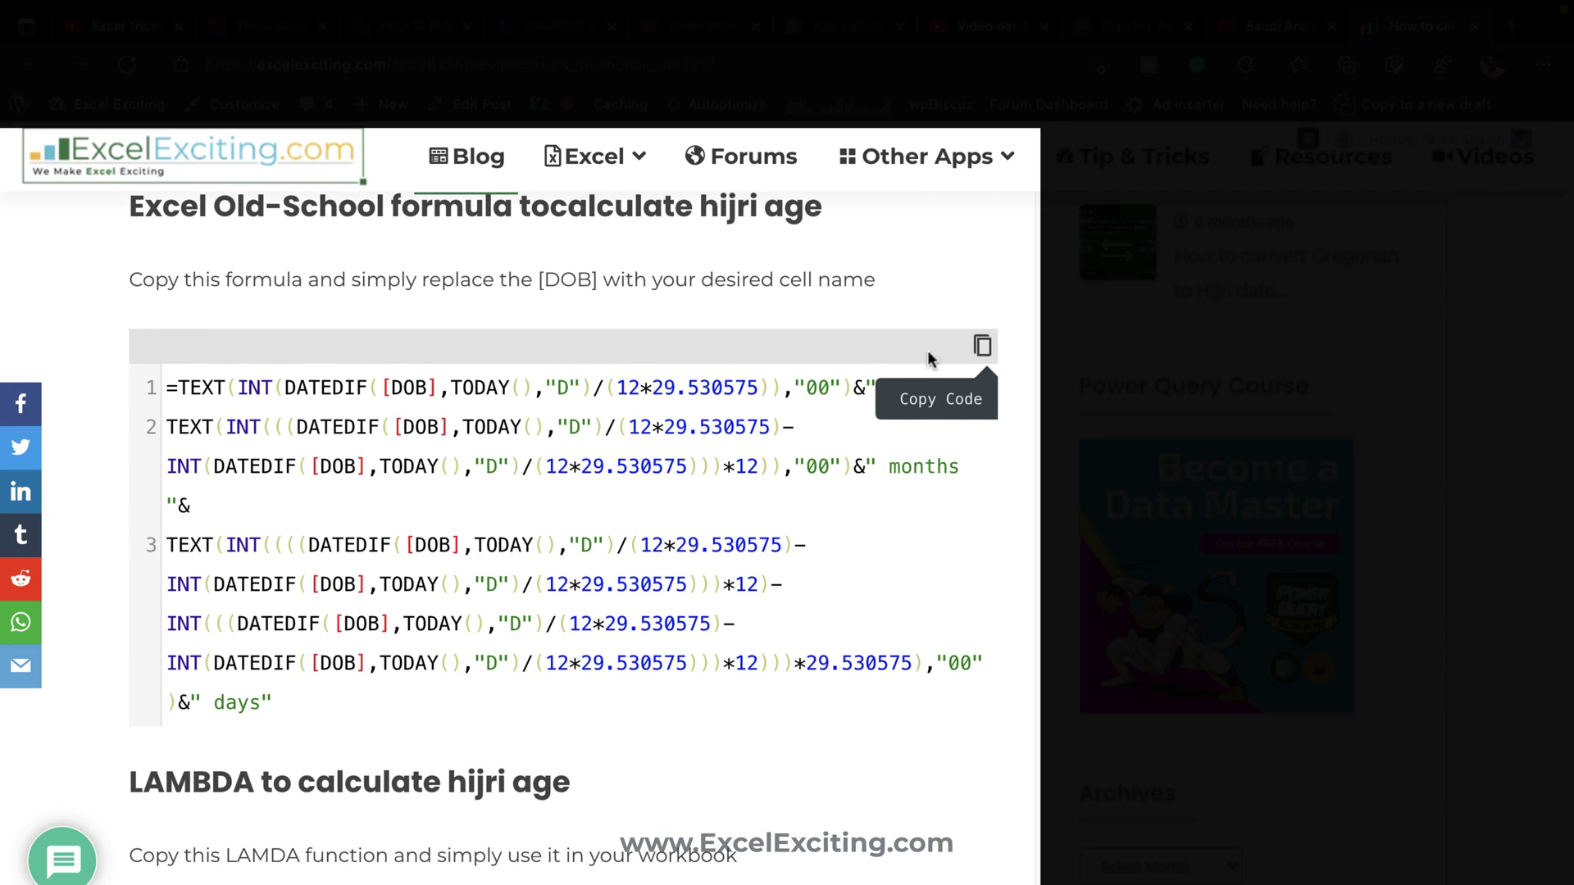
scroll(777, 439, up, 1)
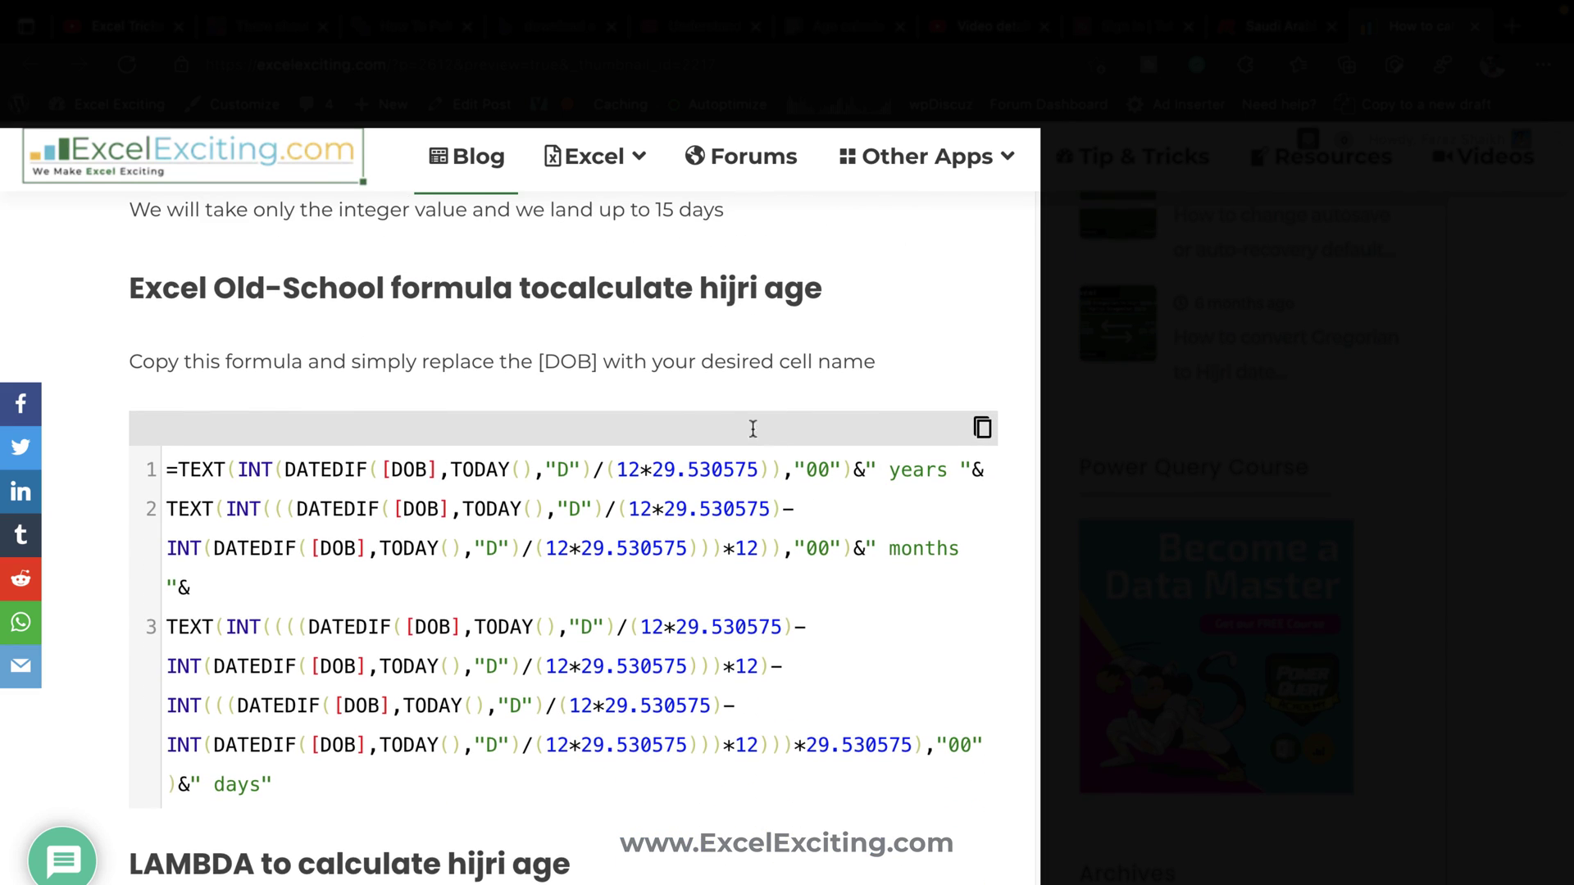
scroll(625, 390, down, 1)
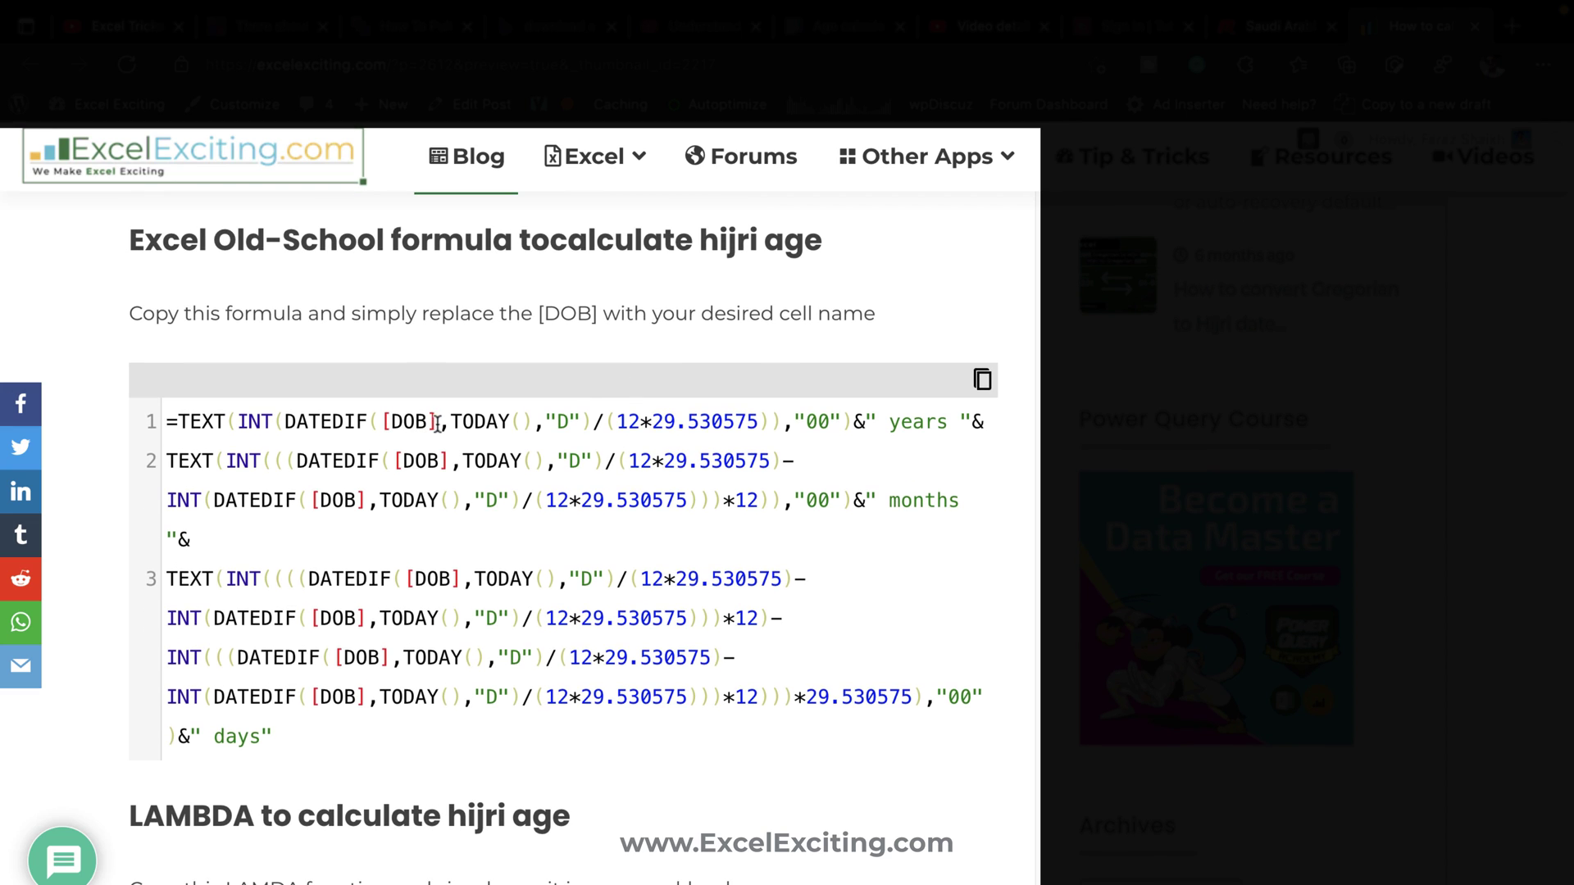
drag(439, 424, 381, 424)
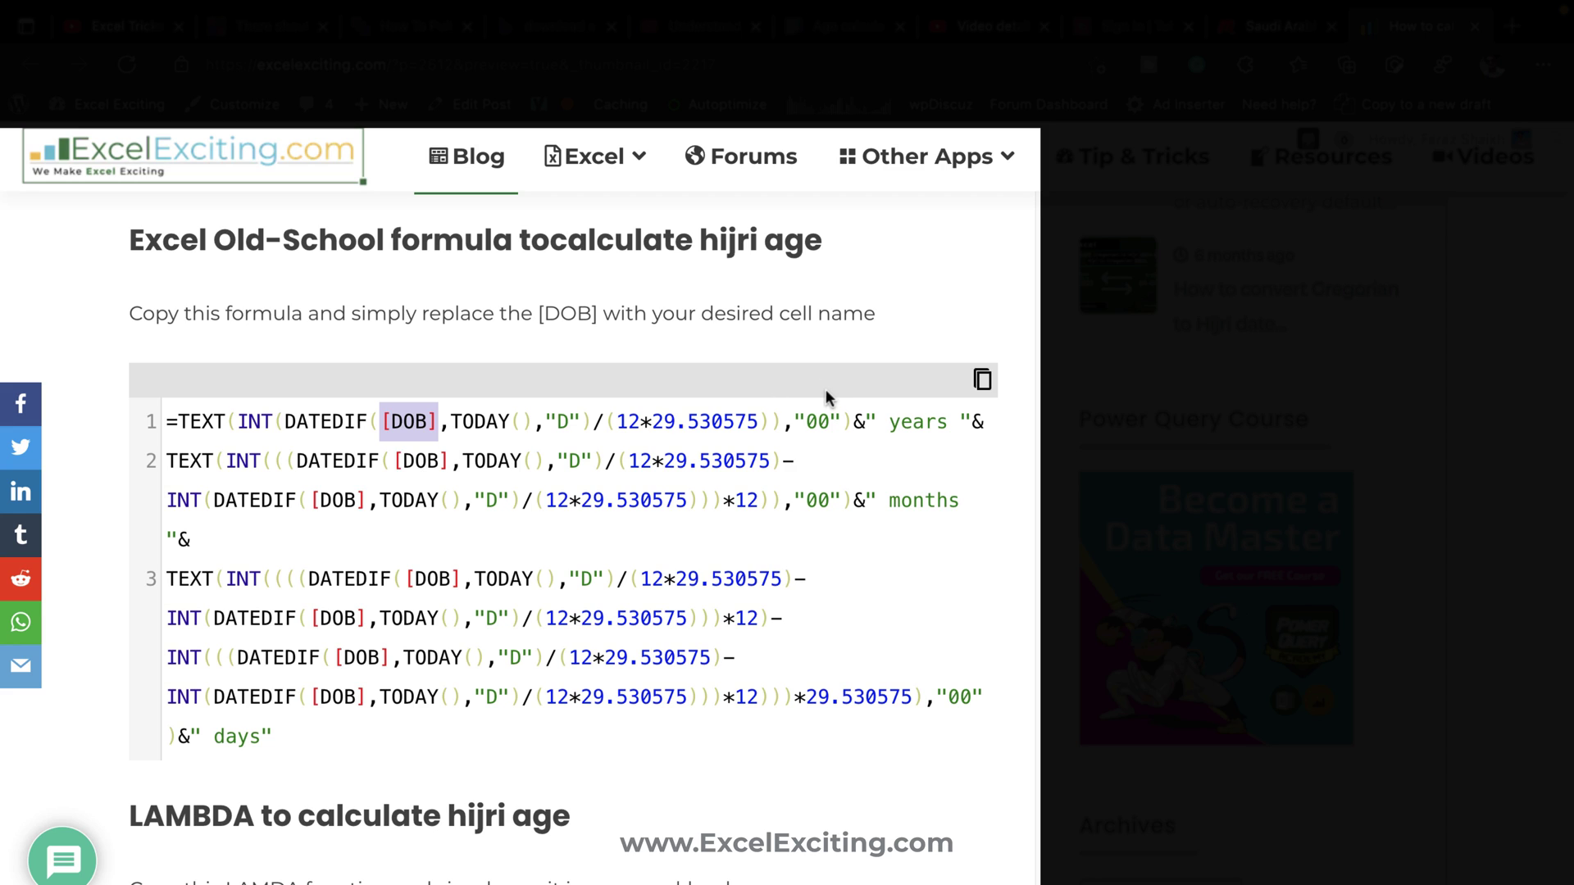
click(984, 381)
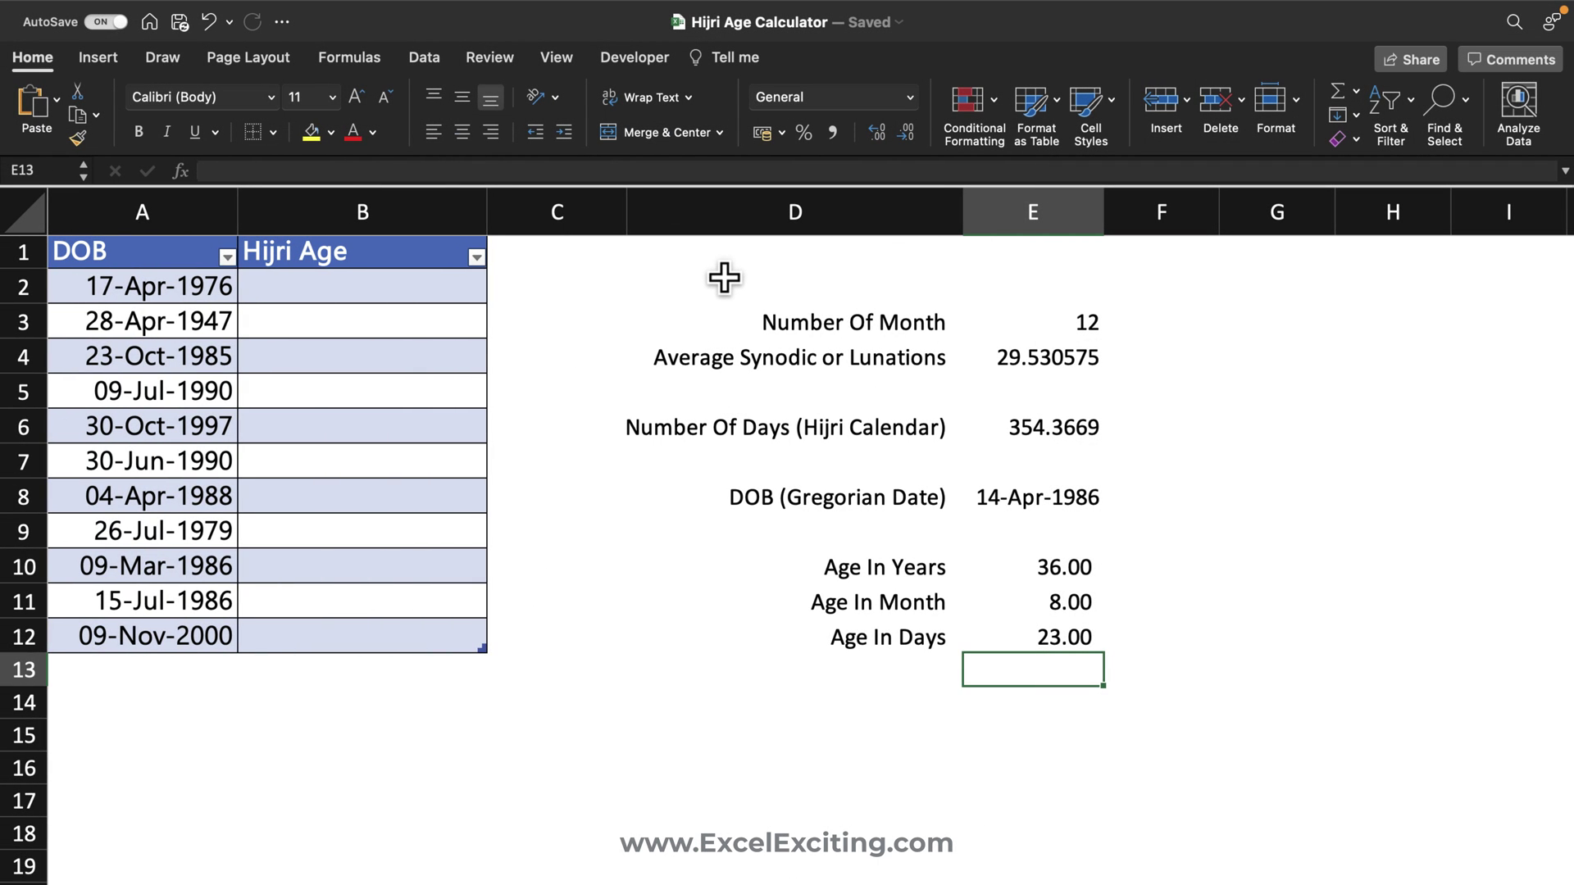
Check the pasted formula's DOB placeholder, then go back to the untitled TextEdit document
double_click(724, 278)
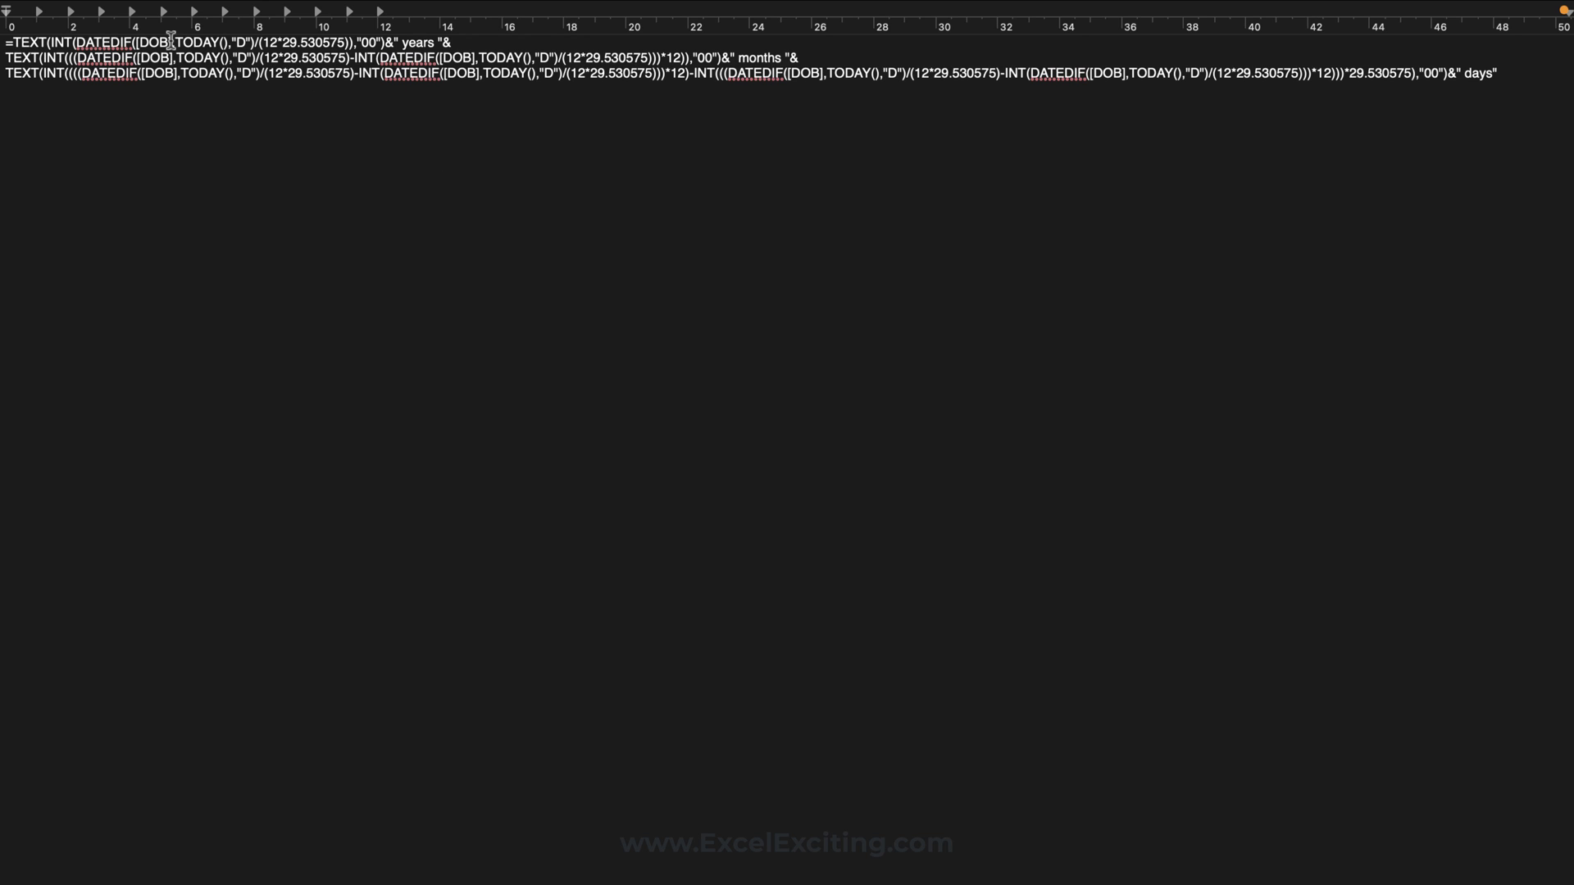
drag(171, 38, 139, 41)
key(ctrl+Right)
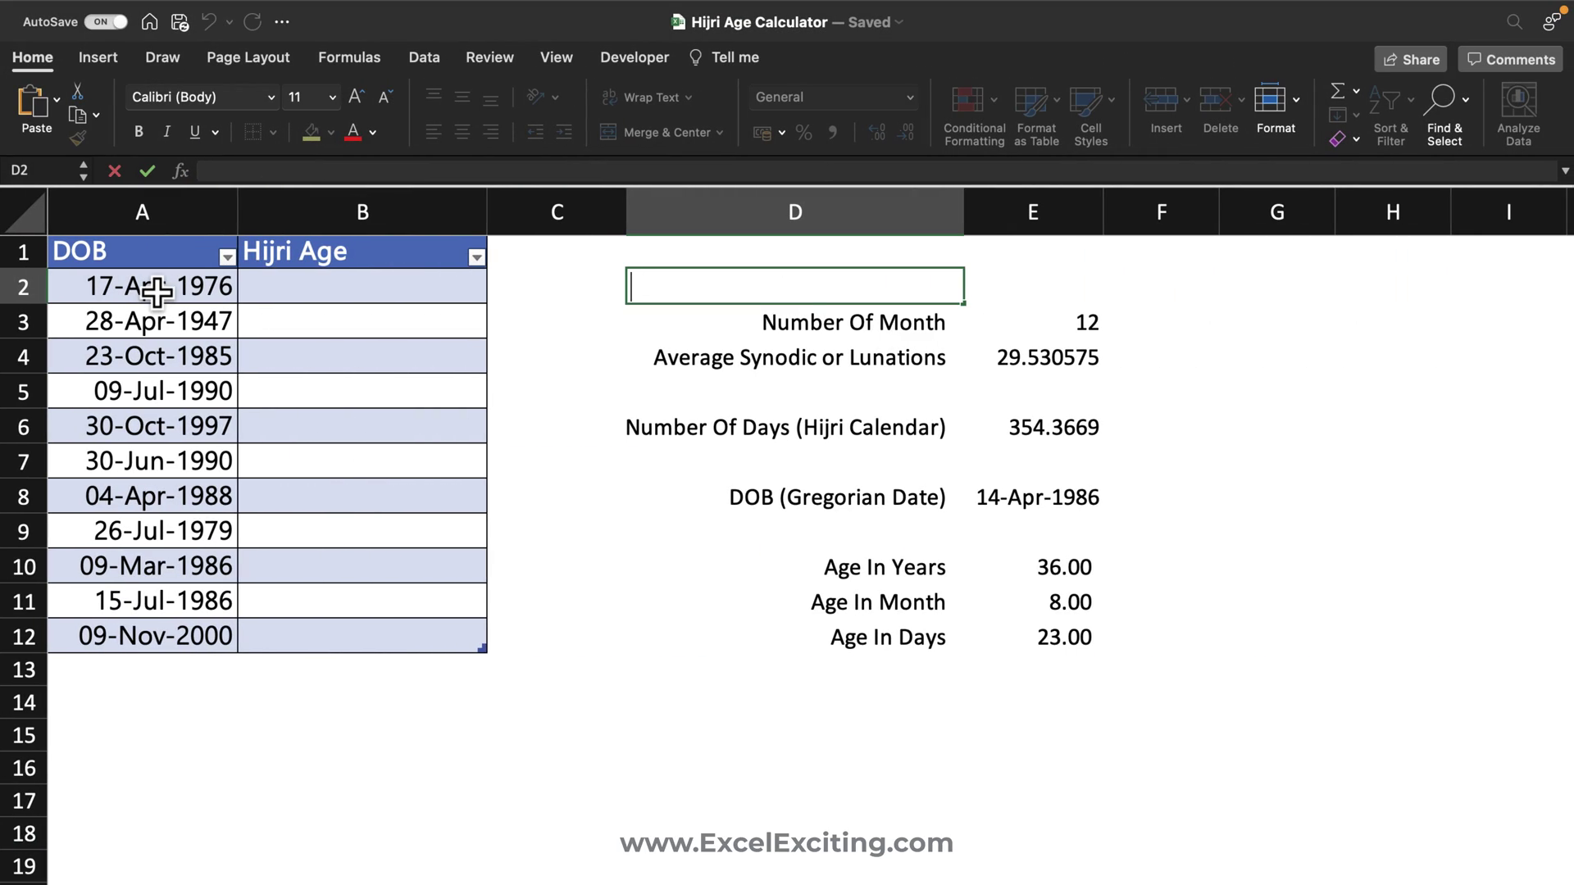
key(ctrl+Left)
click(316, 12)
Set up TextEdit's Find and Replace to search for [DOB] and replace it with A2
mouse_move(236, 13)
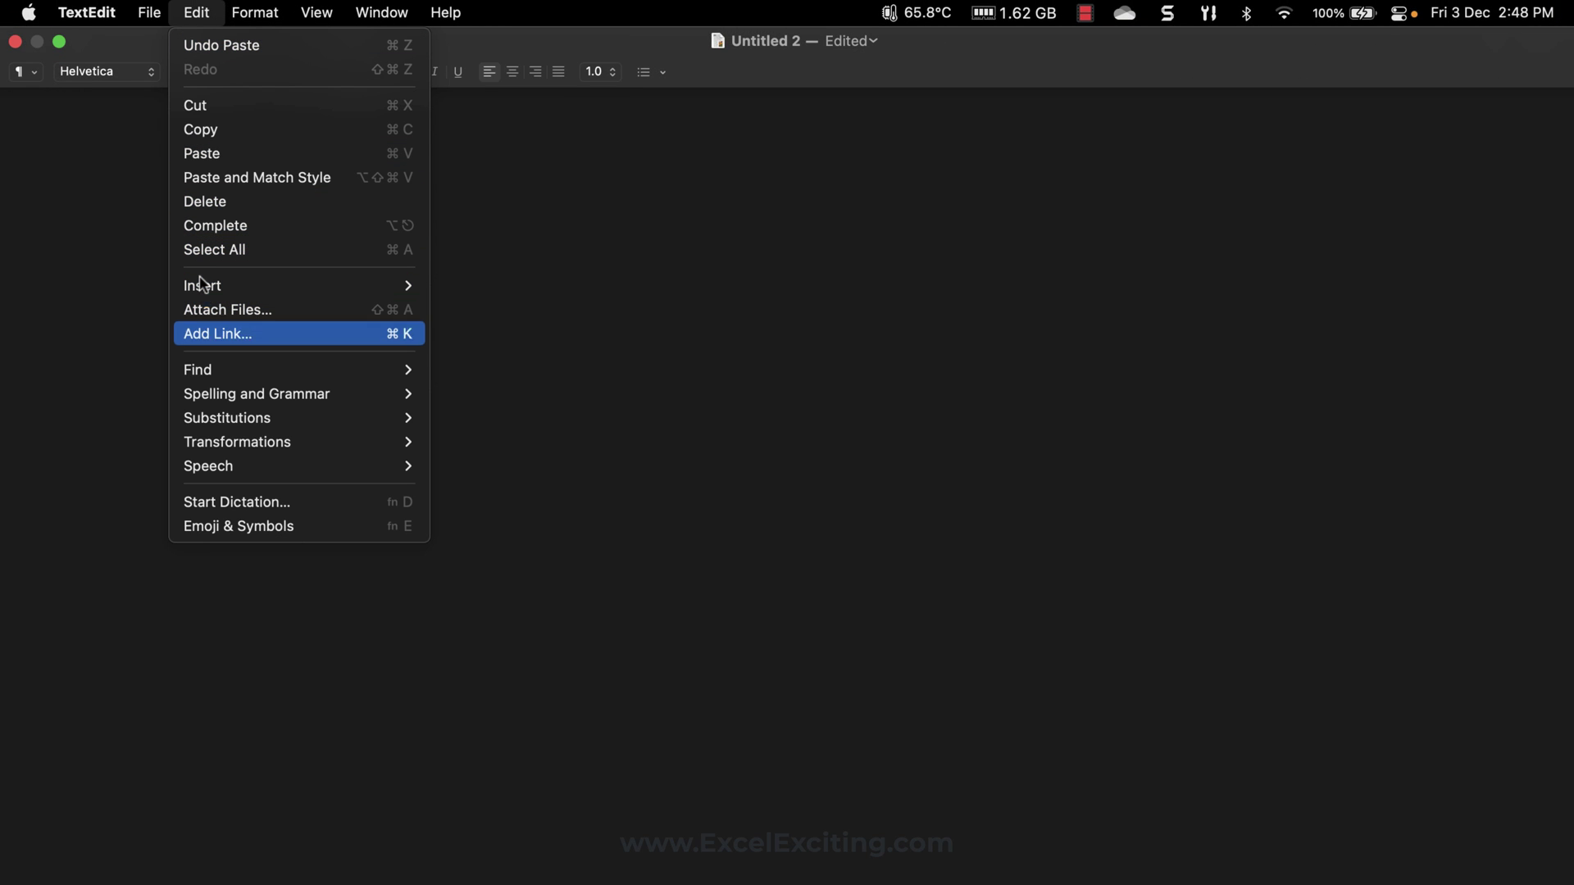
mouse_move(213, 361)
click(510, 393)
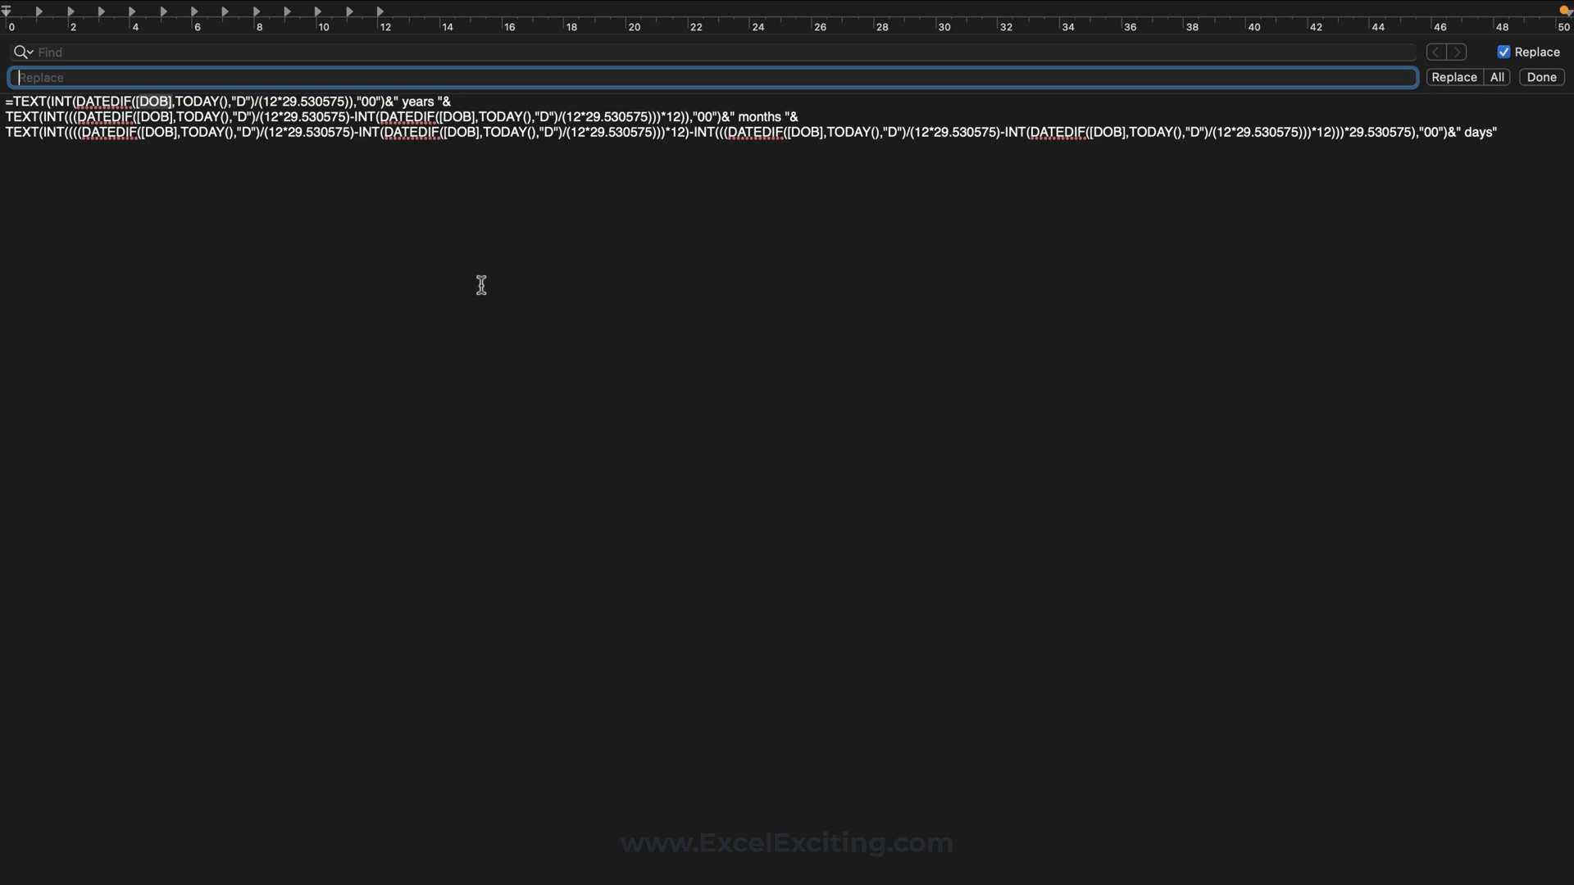
click(207, 54)
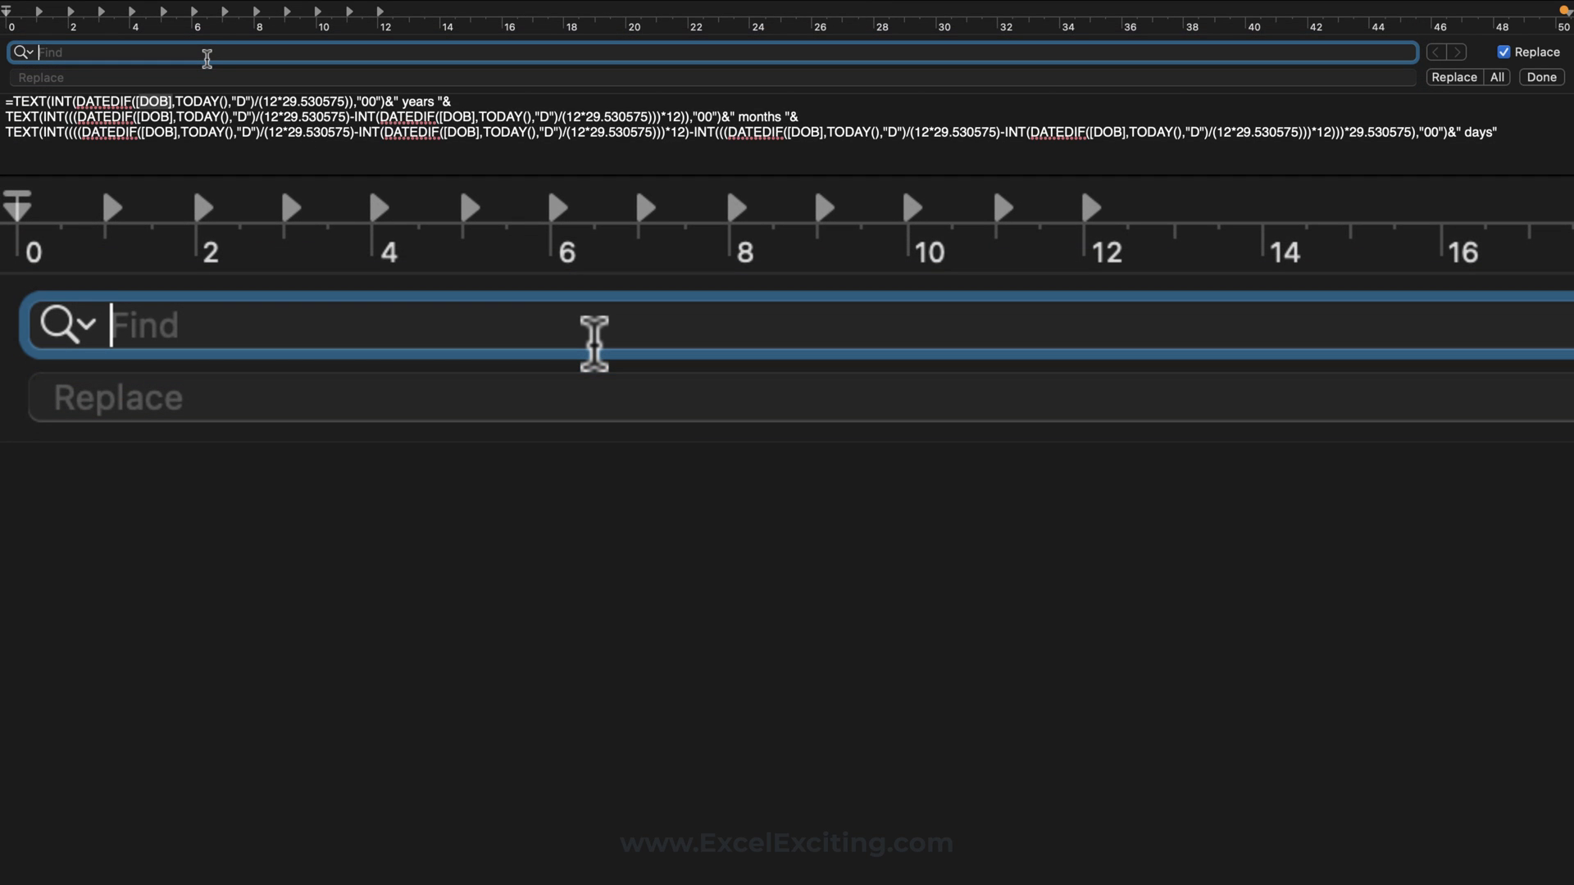
text([)
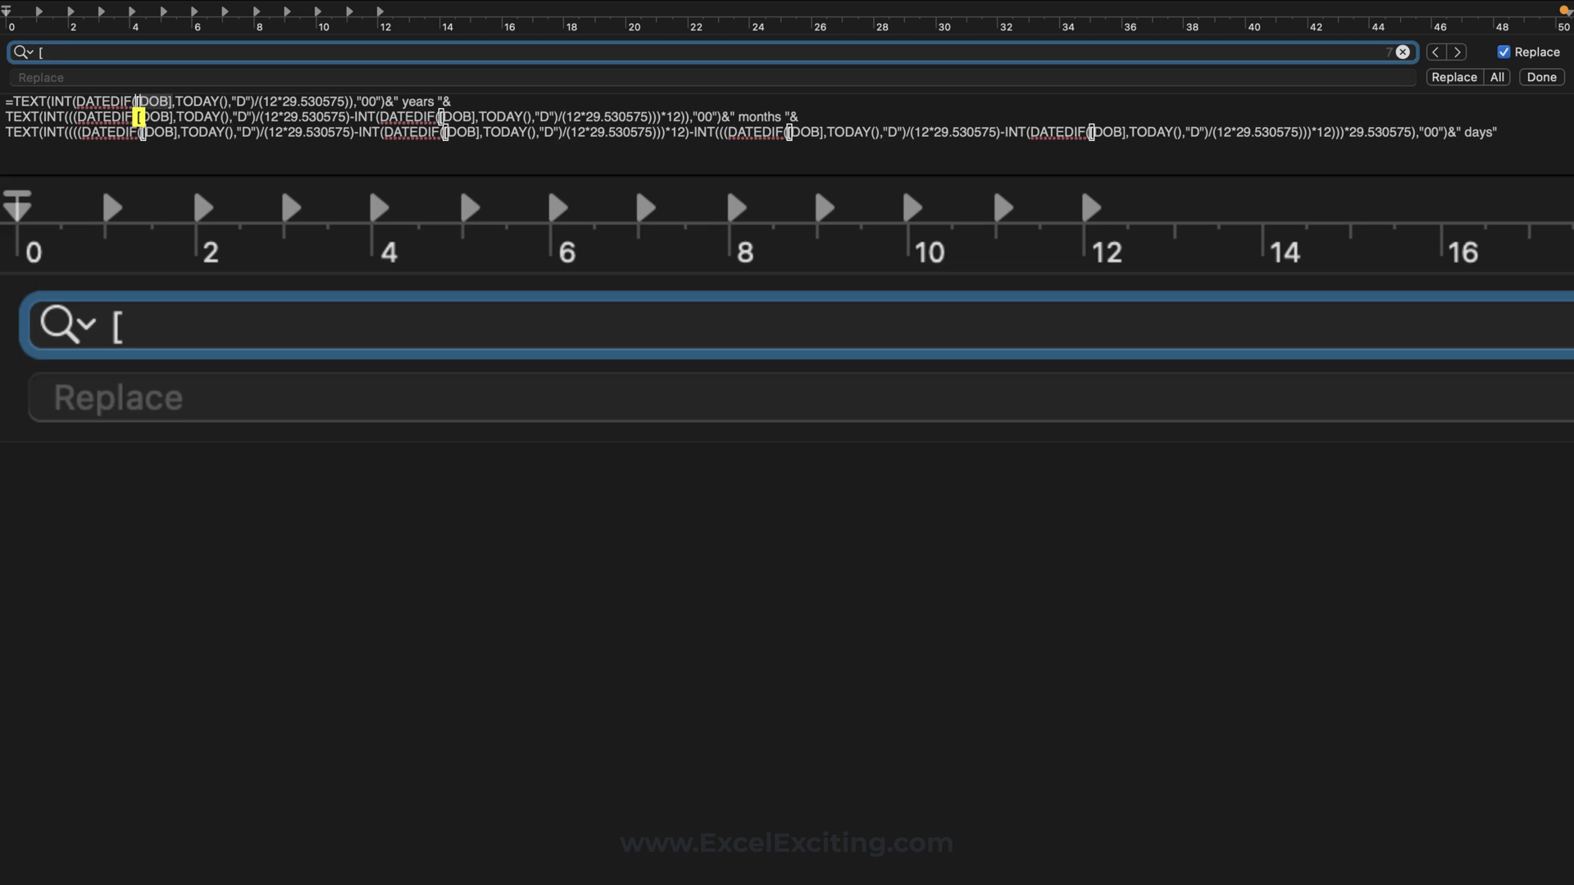
text(DOB)
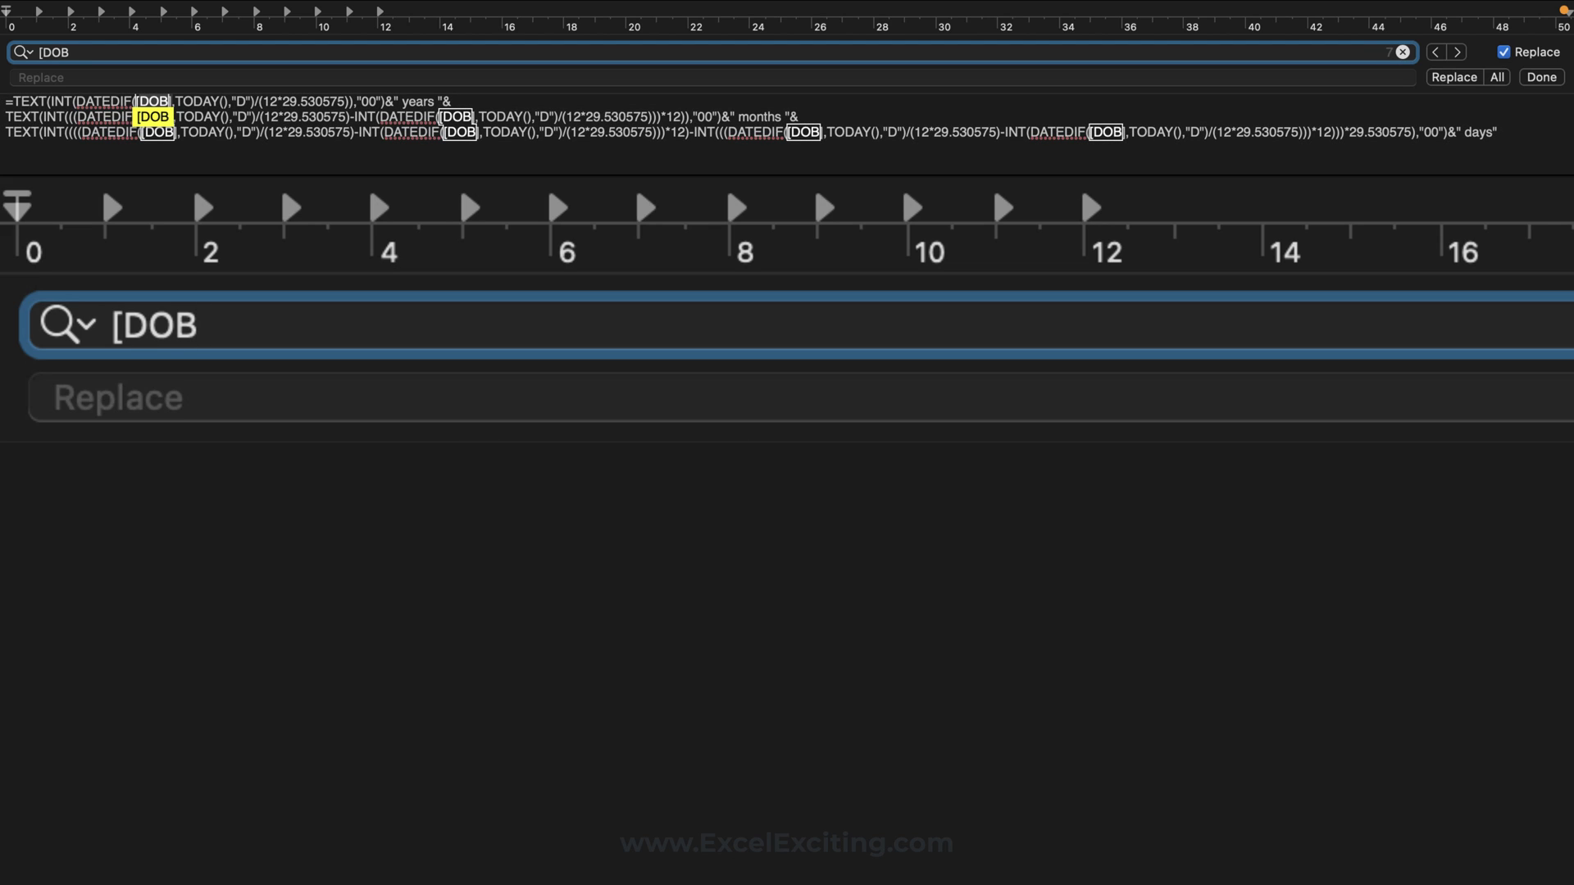
text(])
click(97, 74)
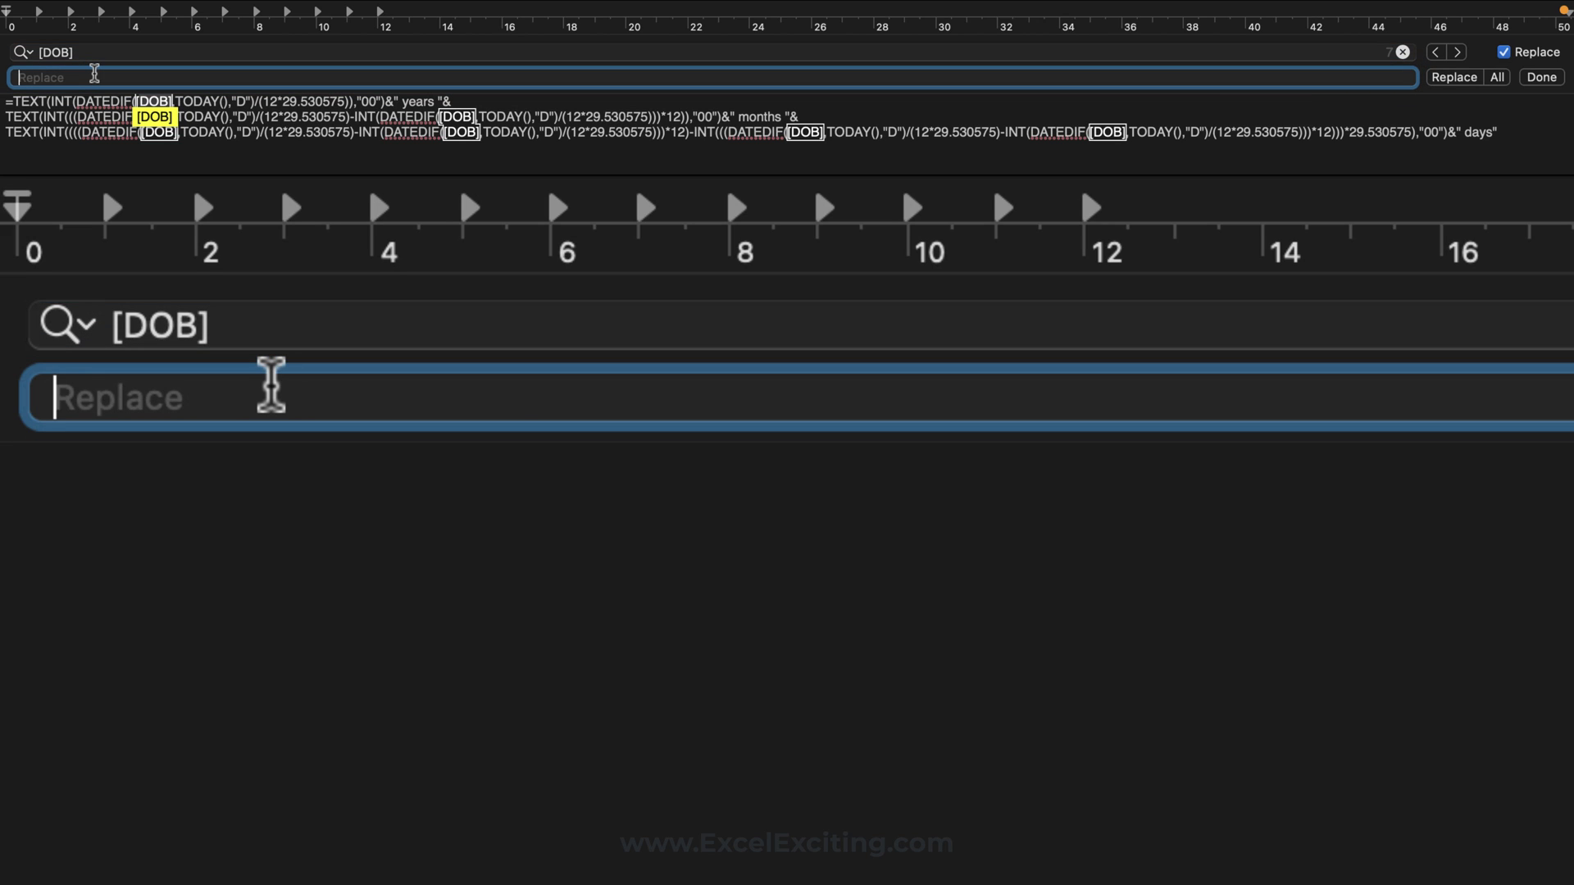
text(A@)
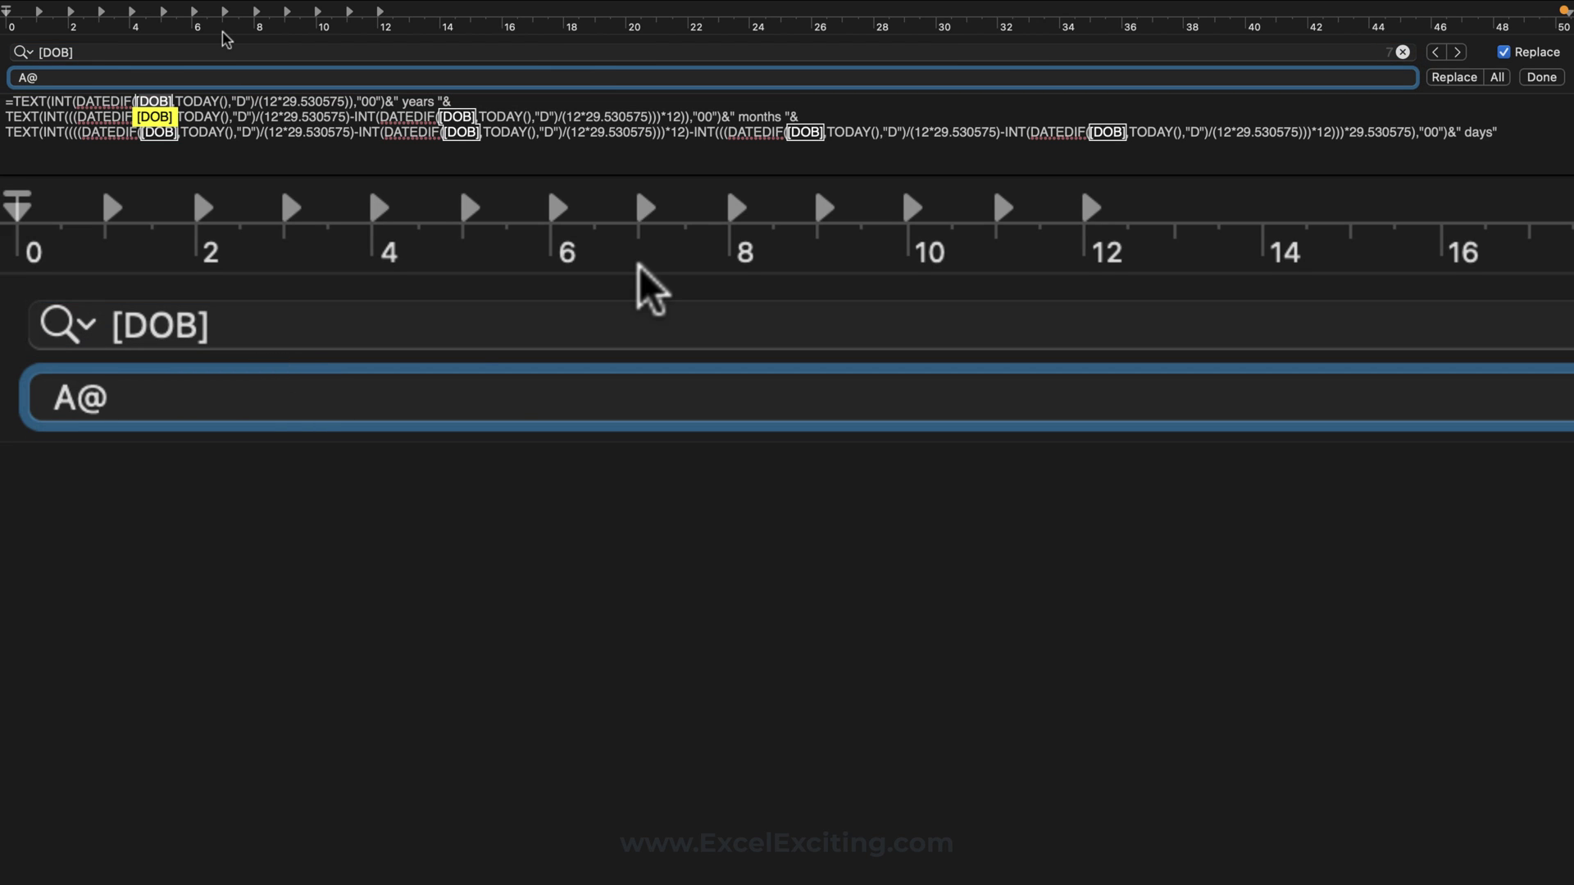
key(BackSpace)
text(2)
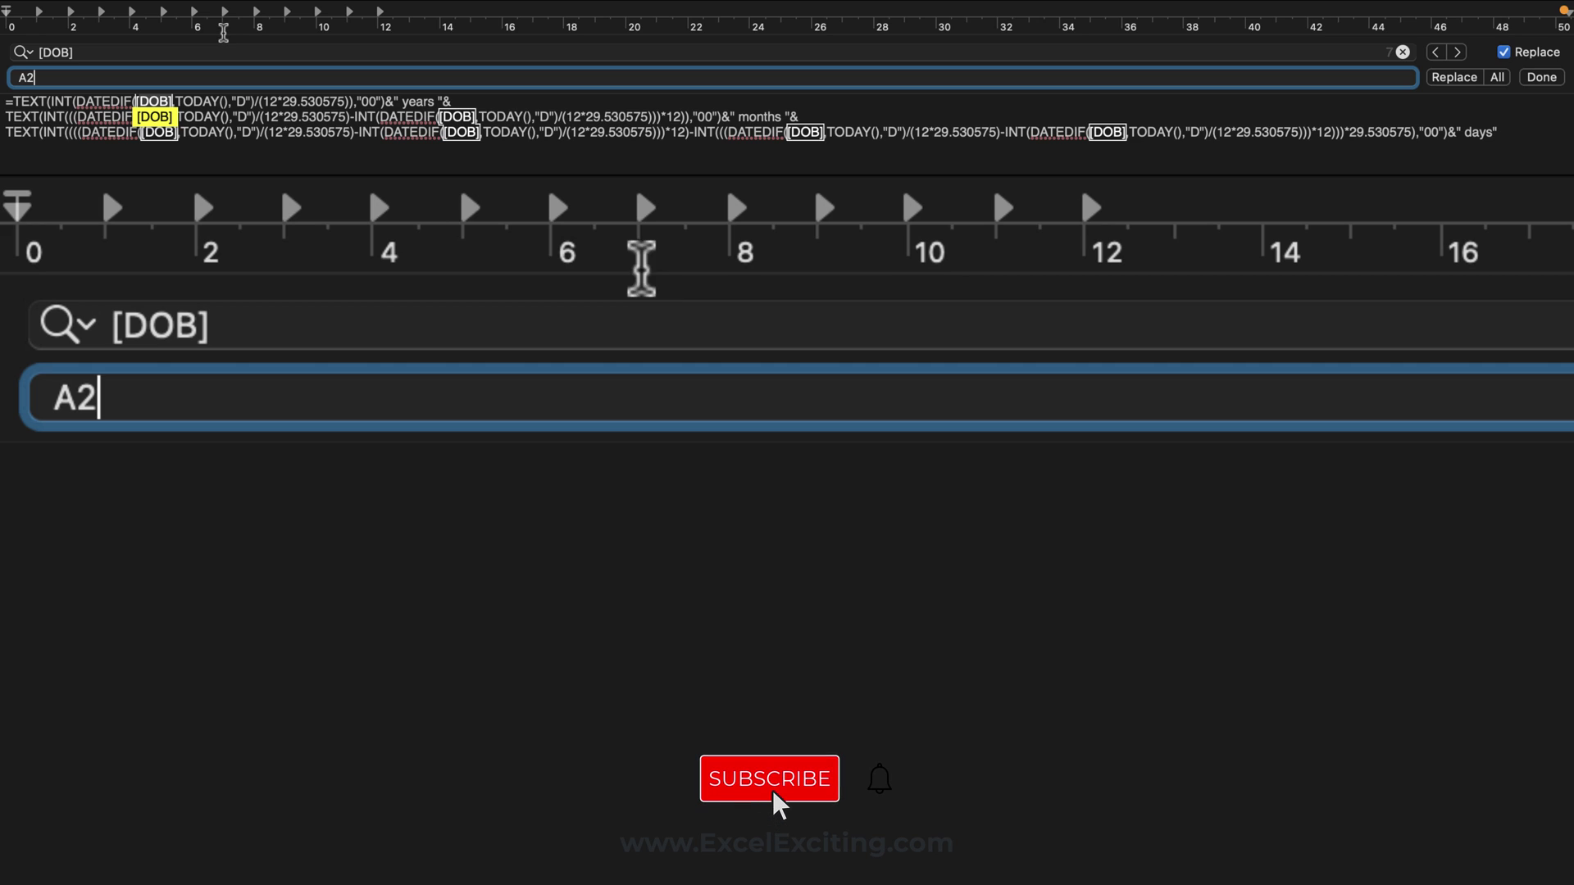
Replace all seven [DOB] matches with A2 and select the whole converted formula
click(1455, 77)
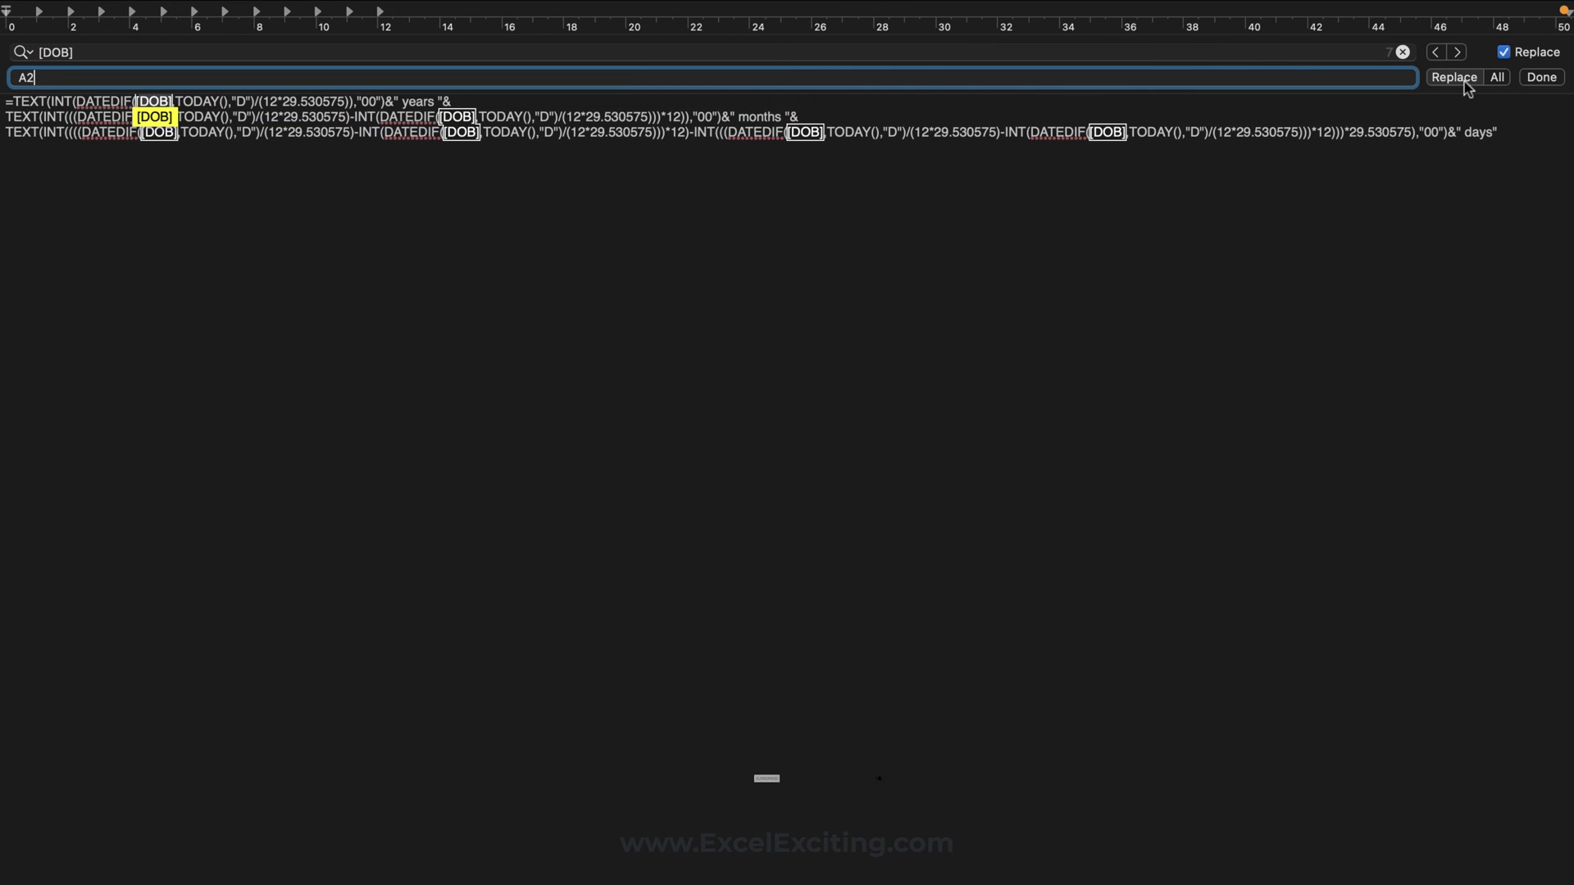
click(1464, 81)
click(1461, 81)
click(1459, 79)
click(1455, 77)
click(1456, 78)
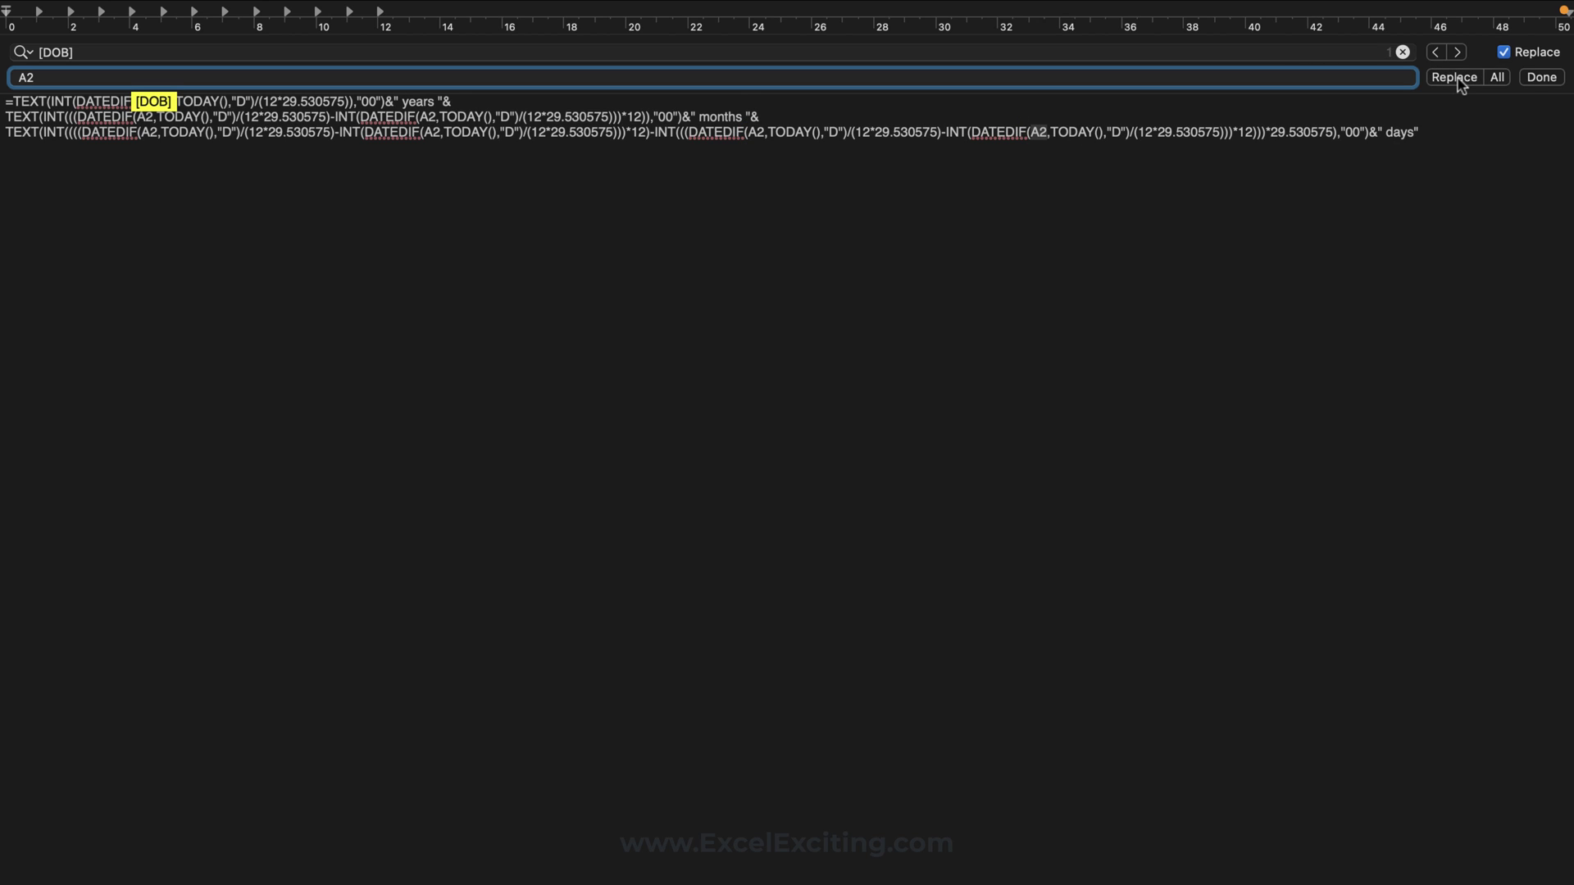
click(1460, 85)
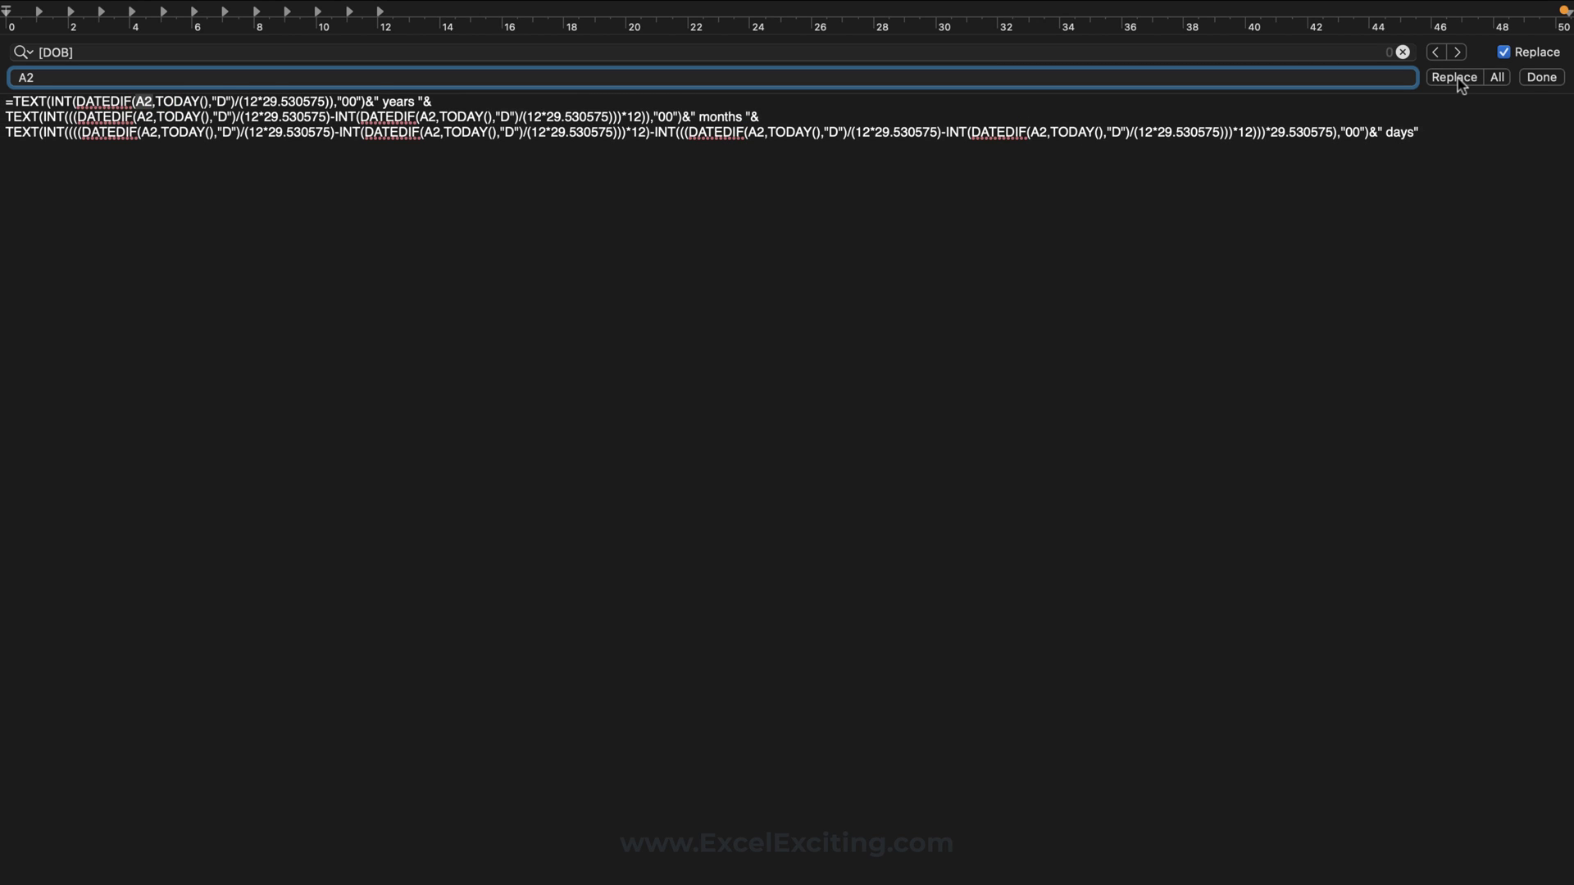
click(1375, 154)
key(super+a)
key(super+c)
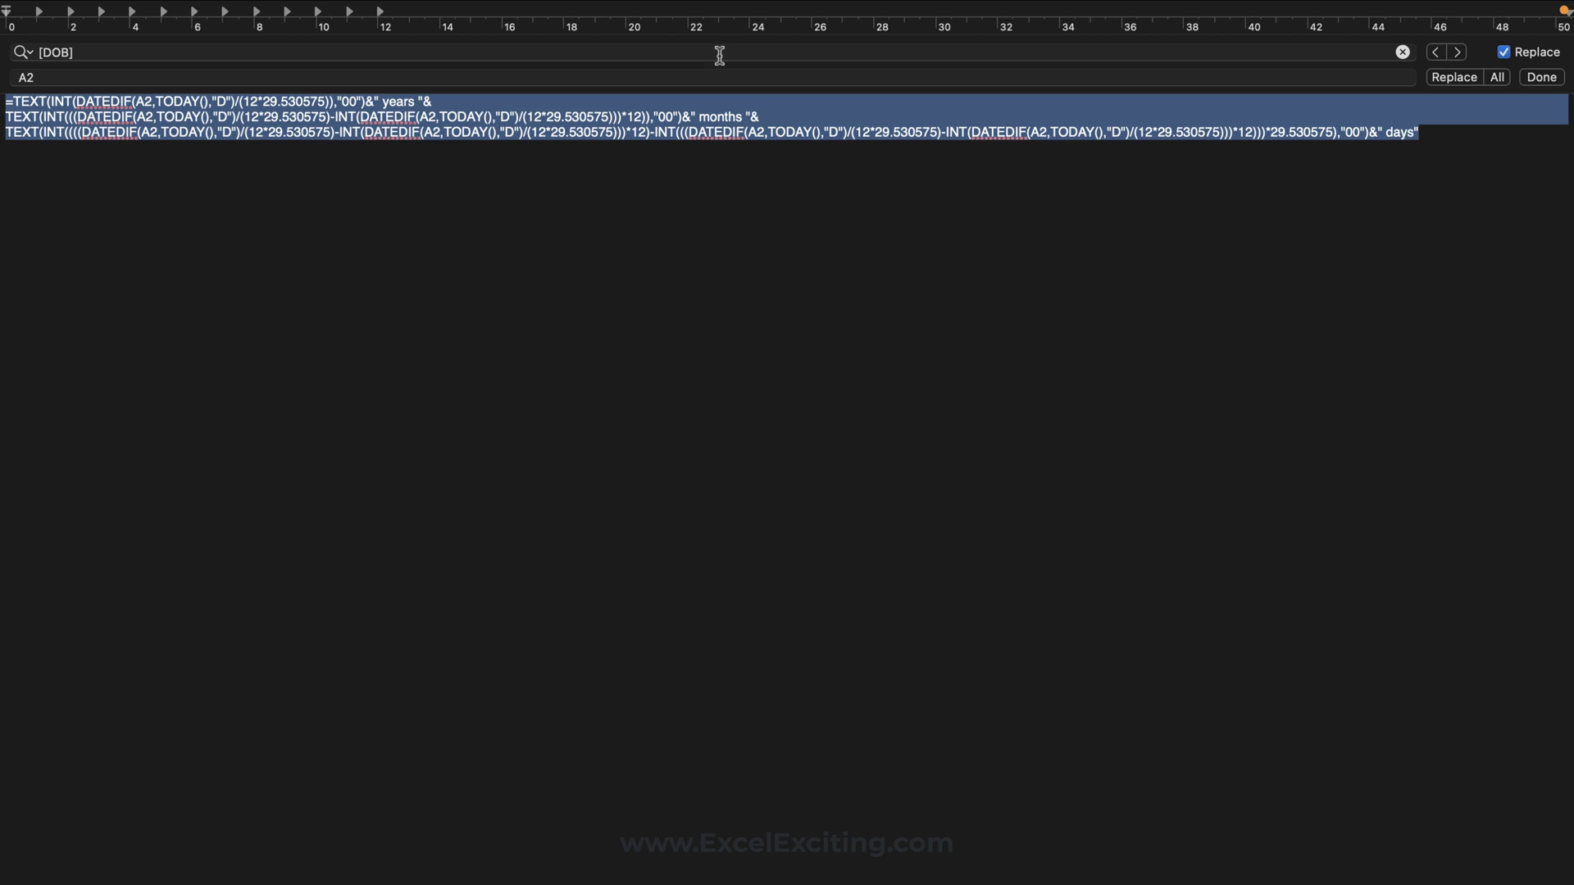
Paste the converted Hijri age formula into B2 and autofit column B
key(super+Tab)
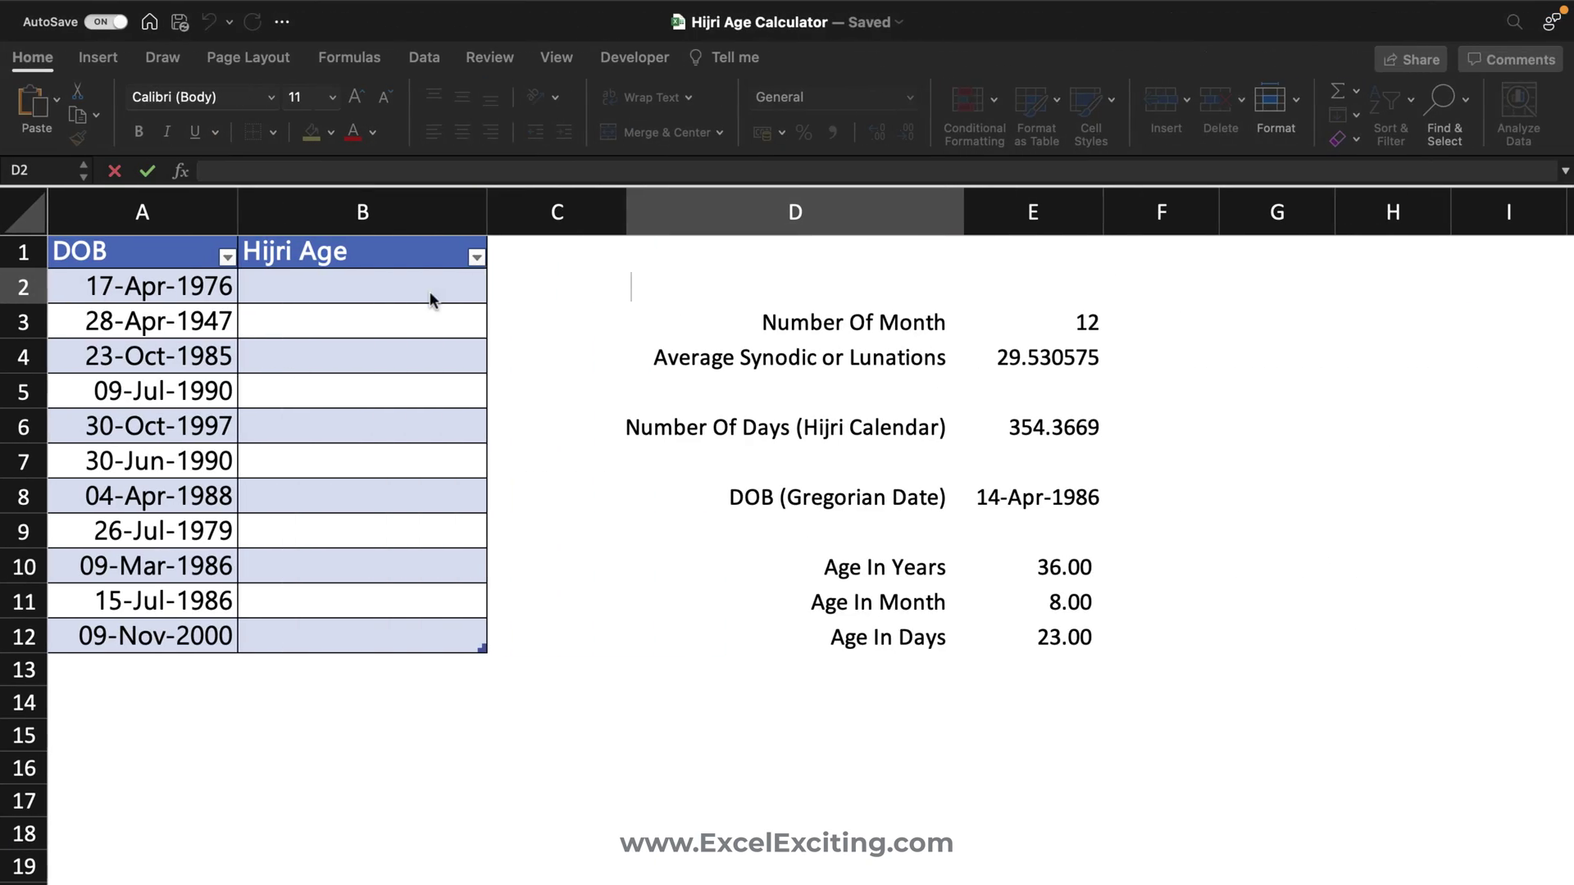
click(415, 296)
double_click(408, 293)
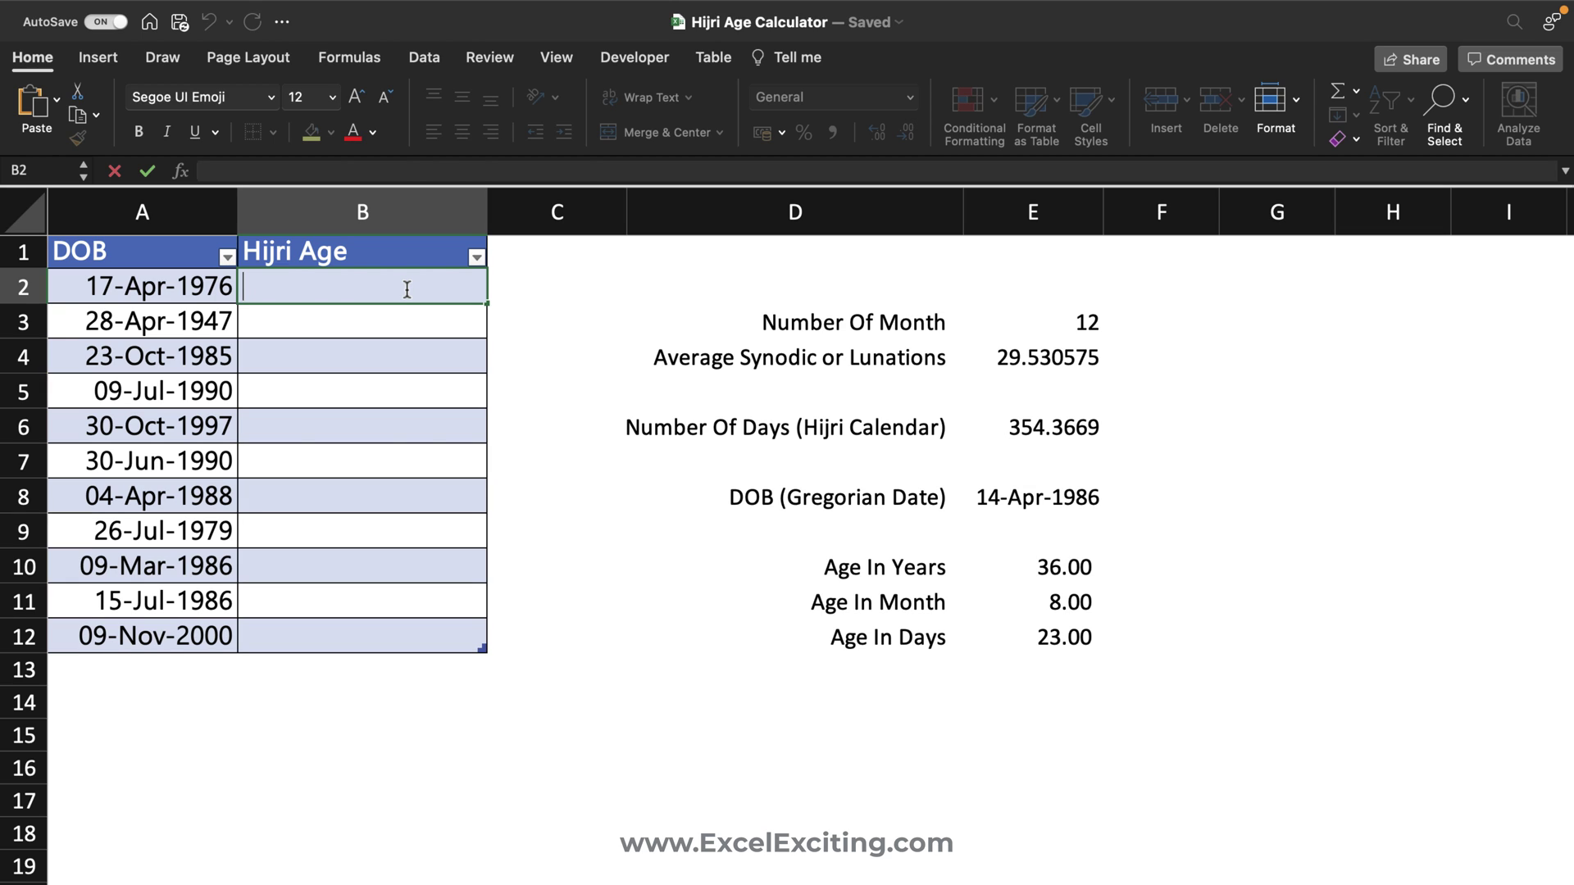
key(super+v)
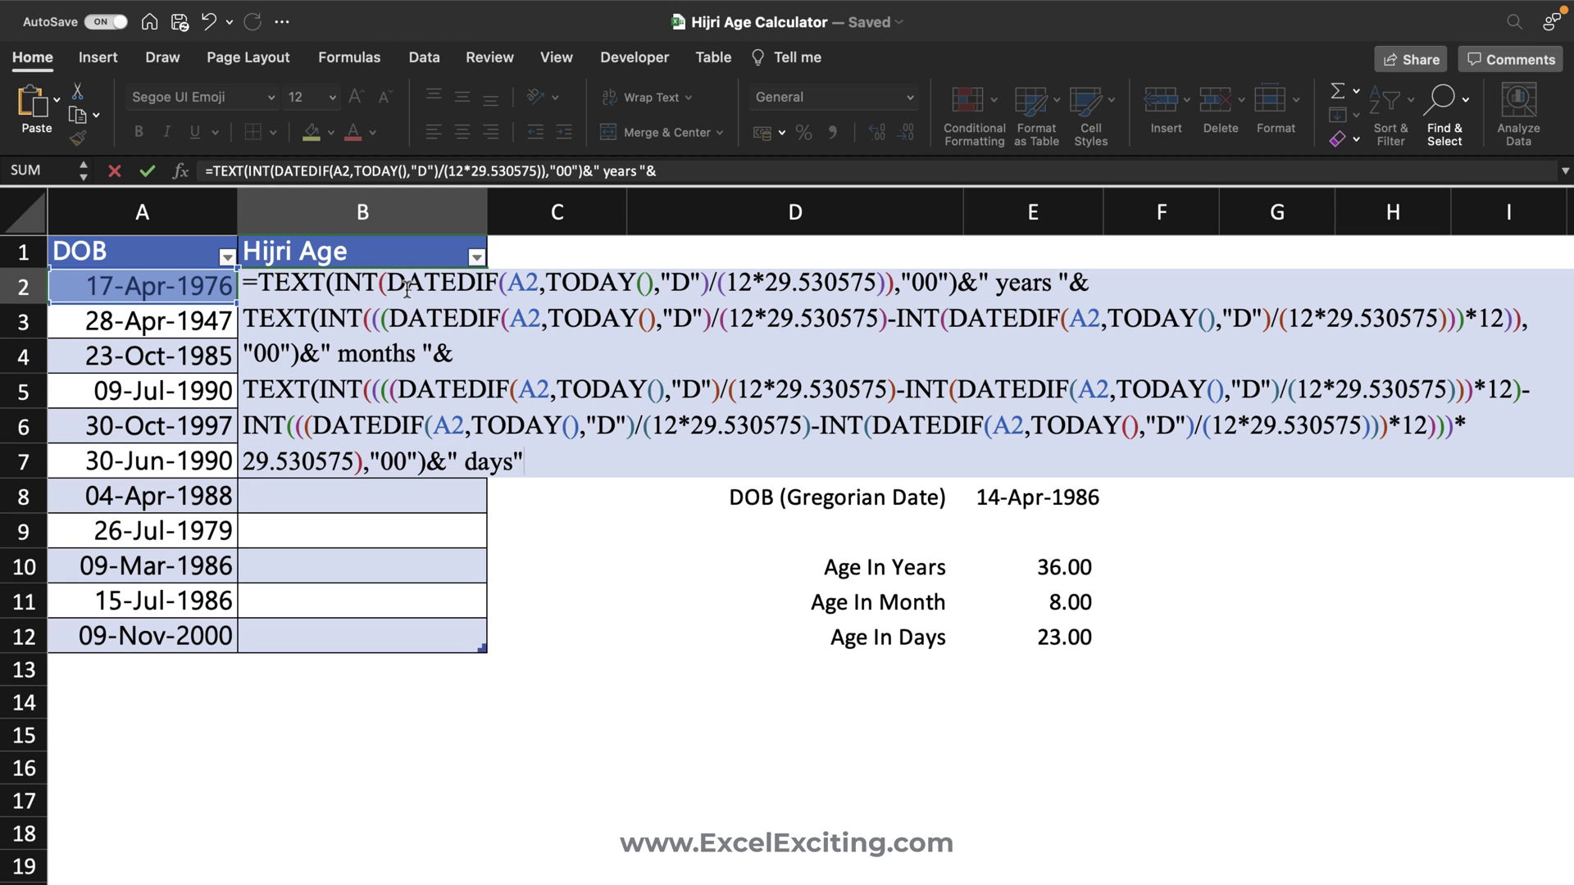
key(Return)
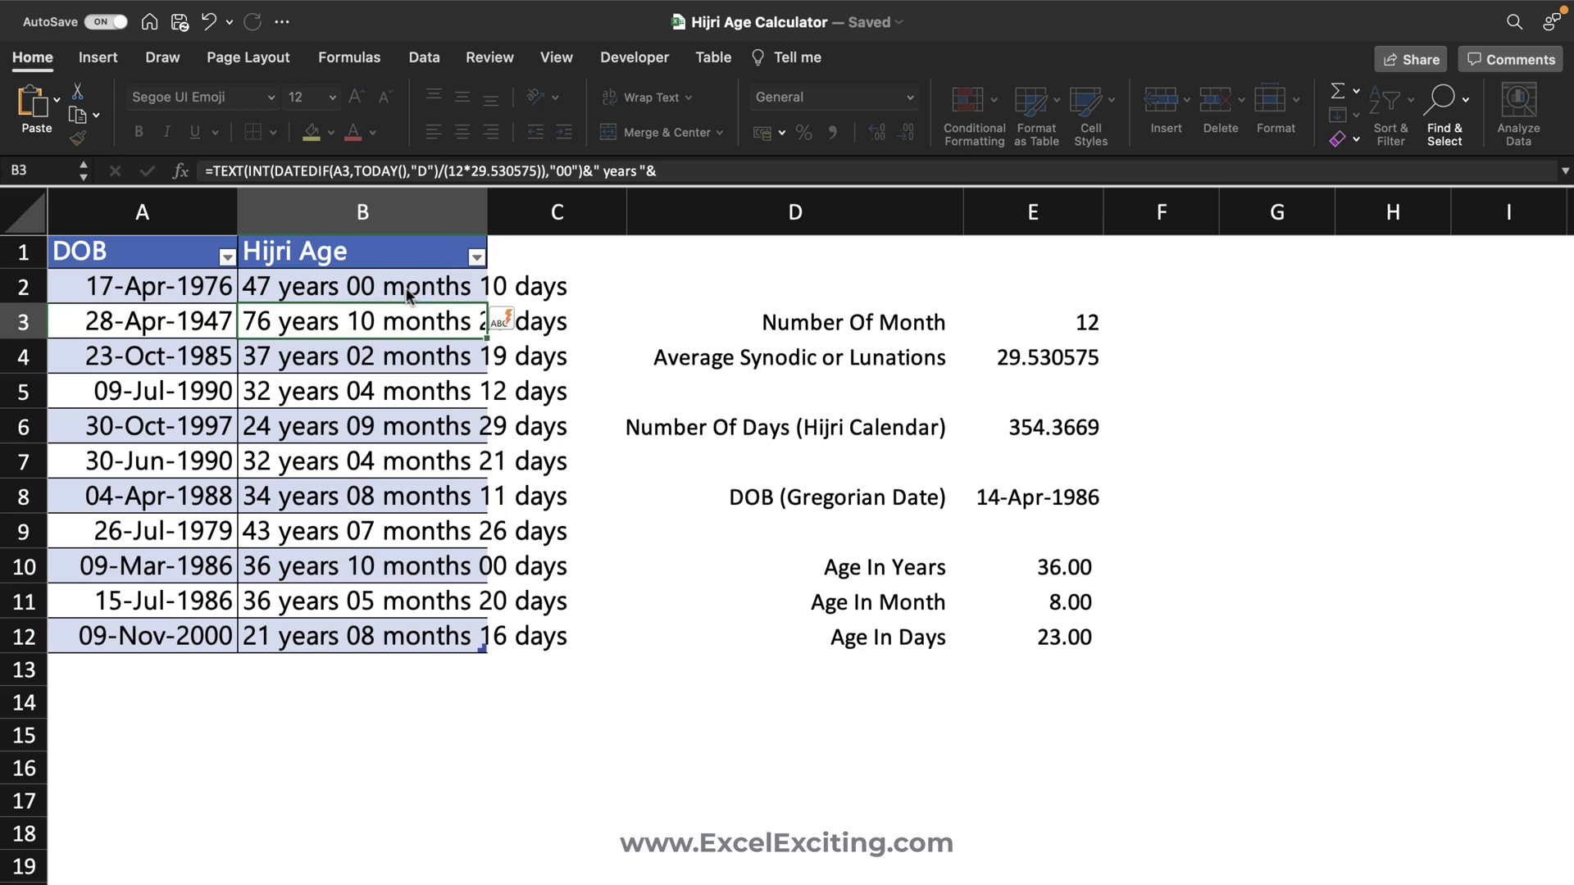
double_click(486, 201)
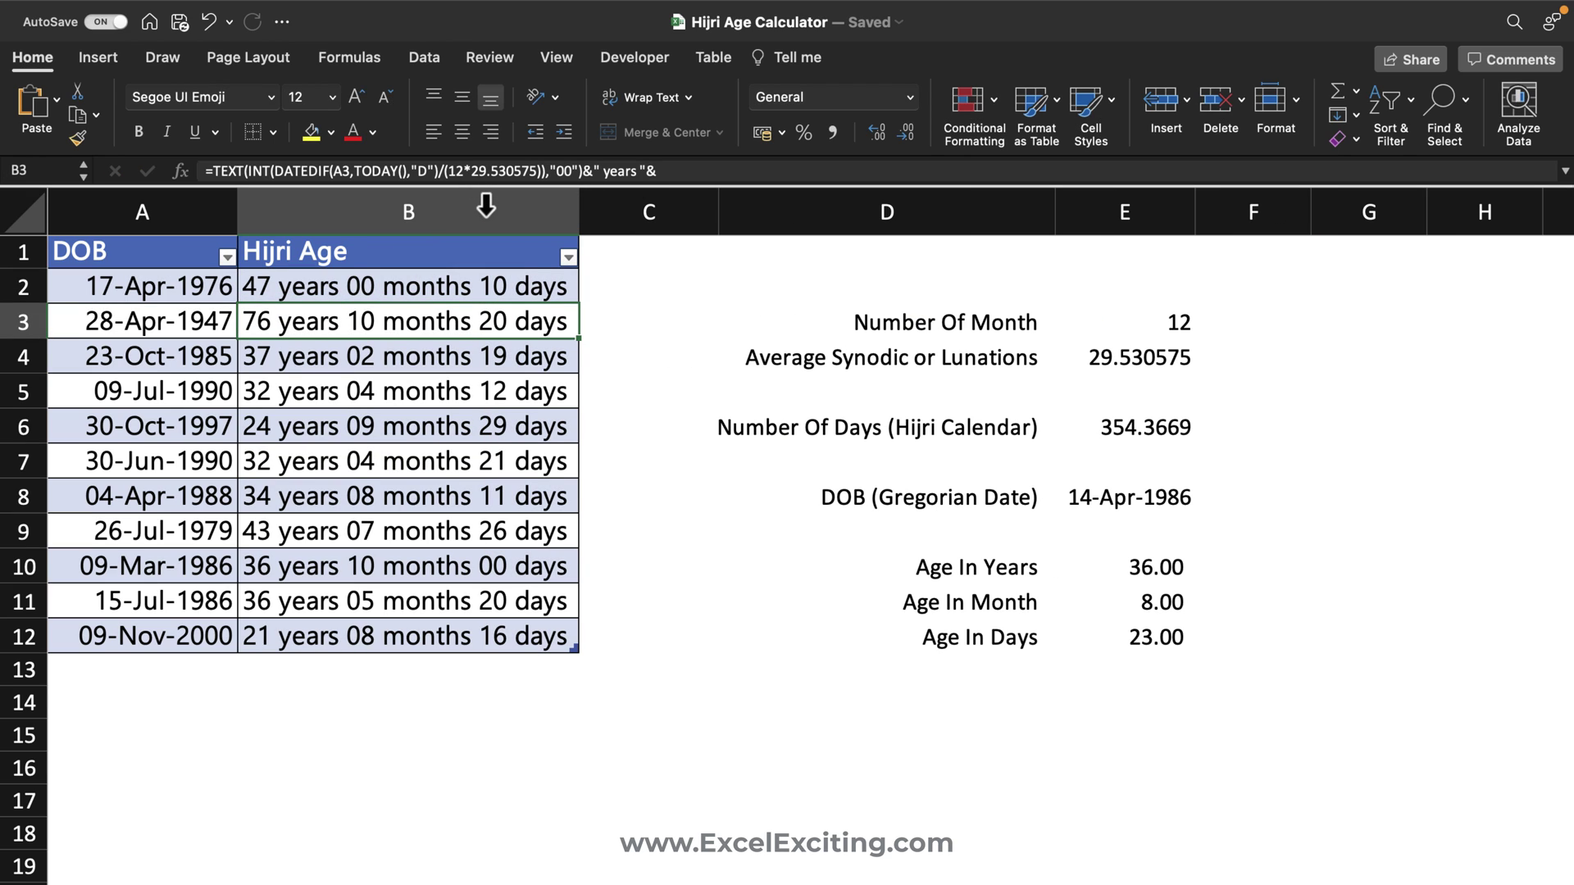
Change the first birth date in A2 to 14/04/1986
click(197, 287)
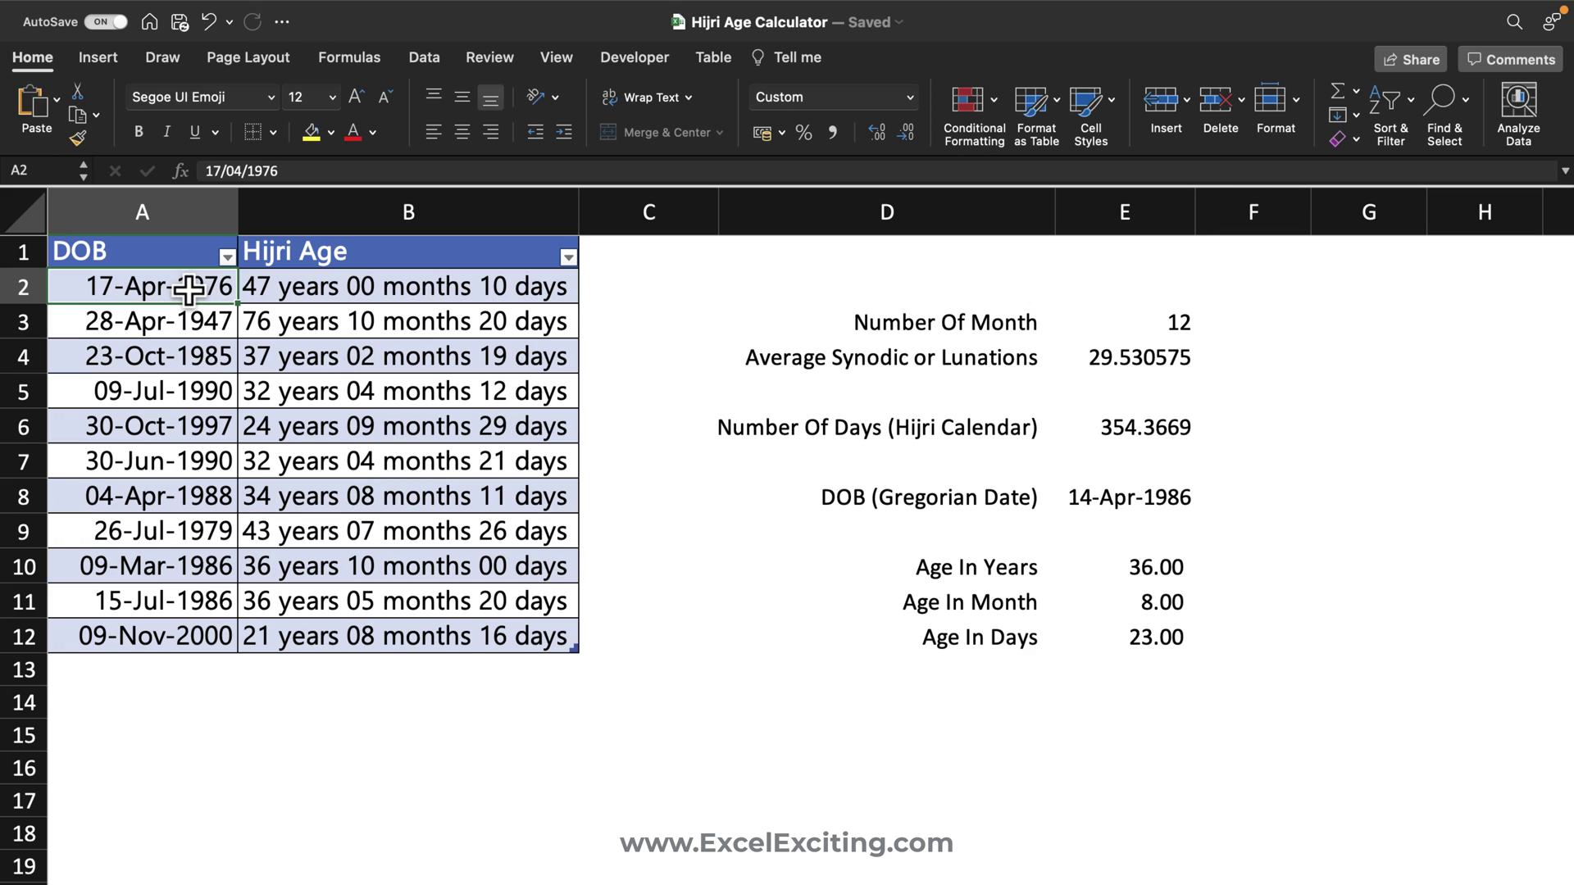
double_click(188, 289)
double_click(190, 287)
text(1986)
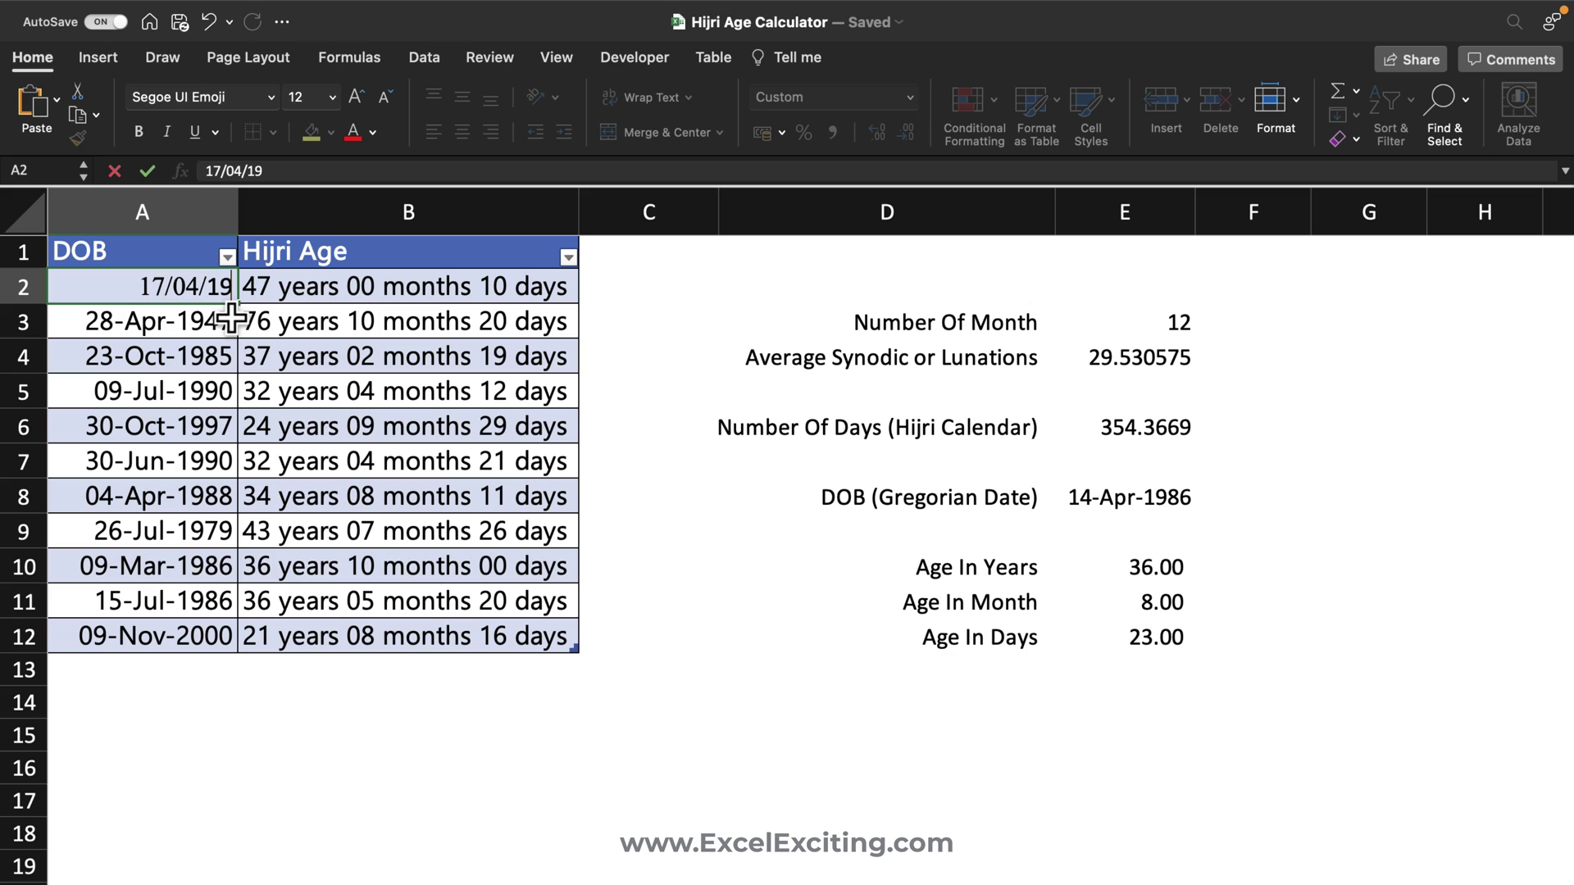
key(Left)
key(Left)
key(Left)
key(Left)
key(Left)
key(Left)
key(Left)
key(Left)
key(BackSpace)
text(4)
key(Return)
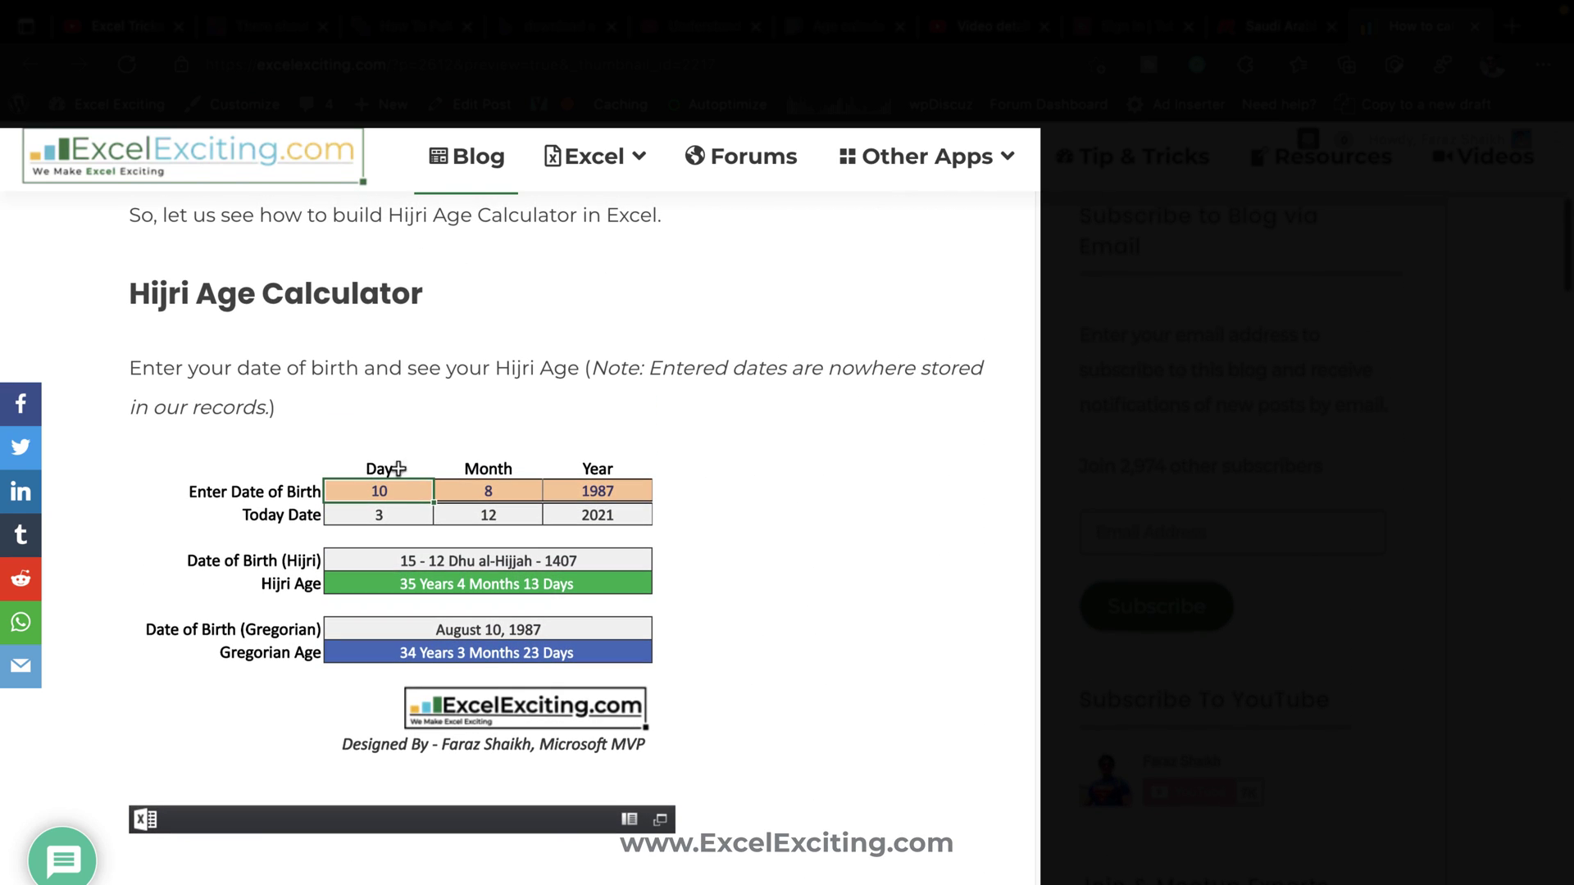
Enter 20 as the birth day in the article's embedded Hijri age calculator
scroll(396, 492, down, 1)
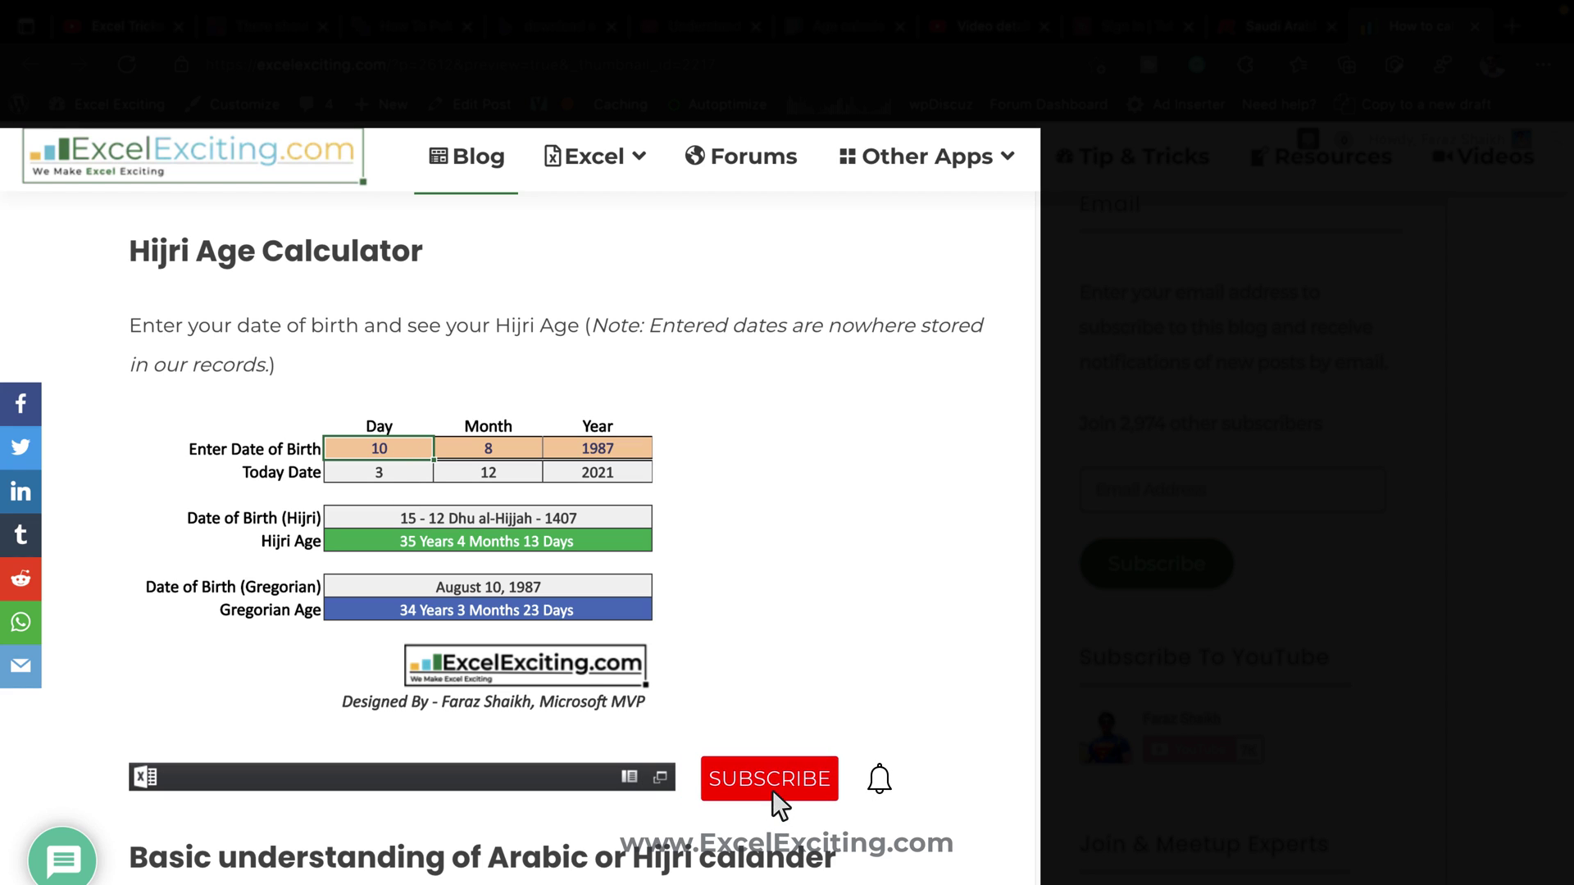
text(20)
key(Return)
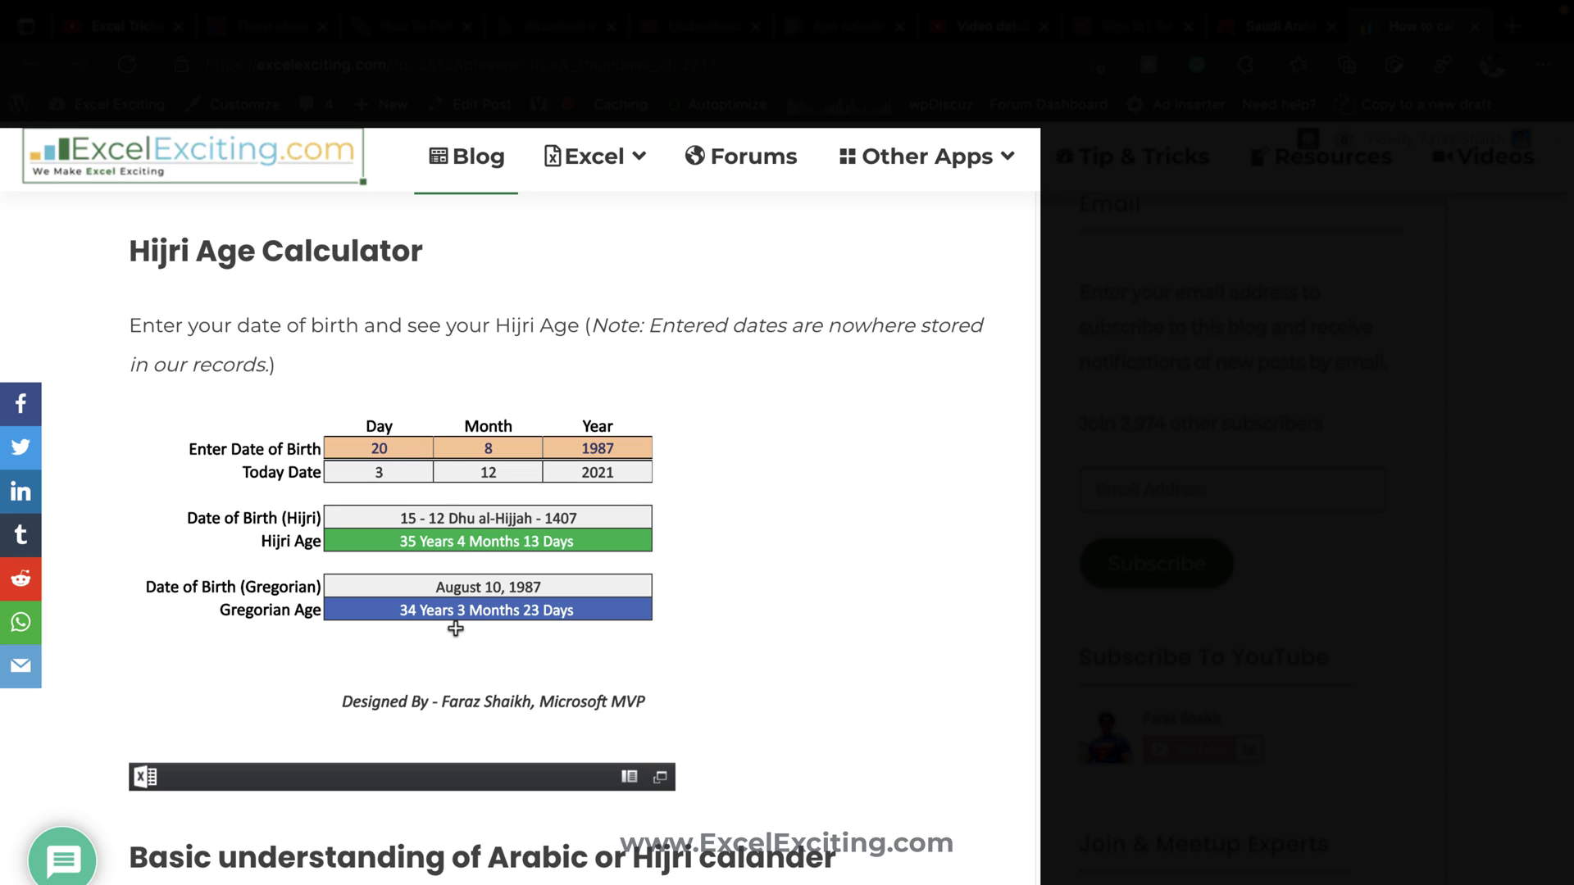
Scroll down to the article's LAMBDA Hijri age code block
scroll(456, 629, down, 10)
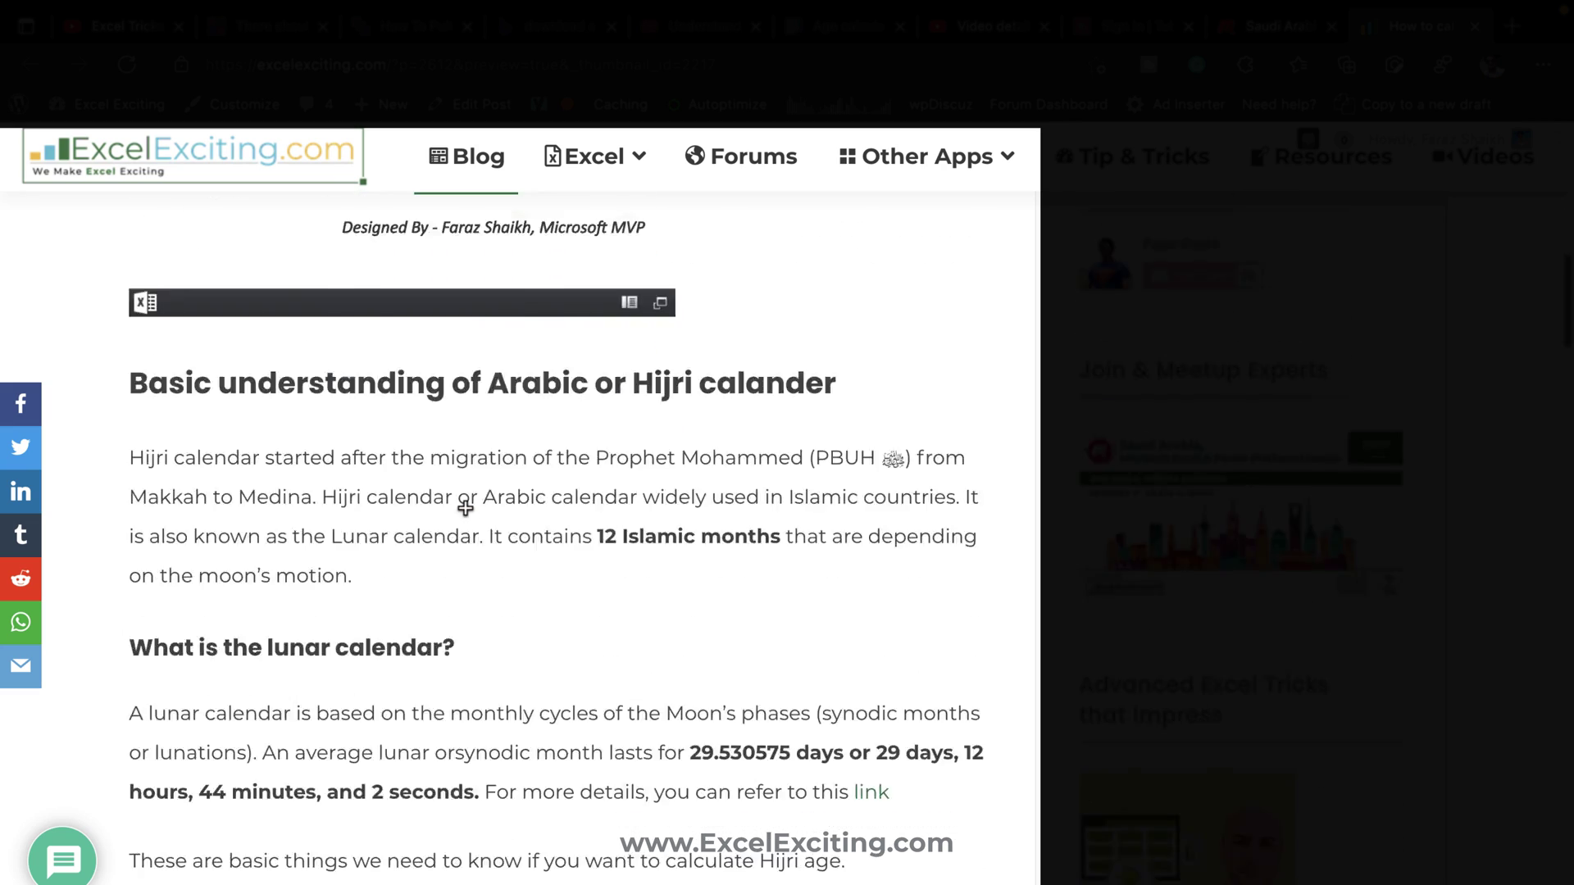
scroll(465, 508, down, 15)
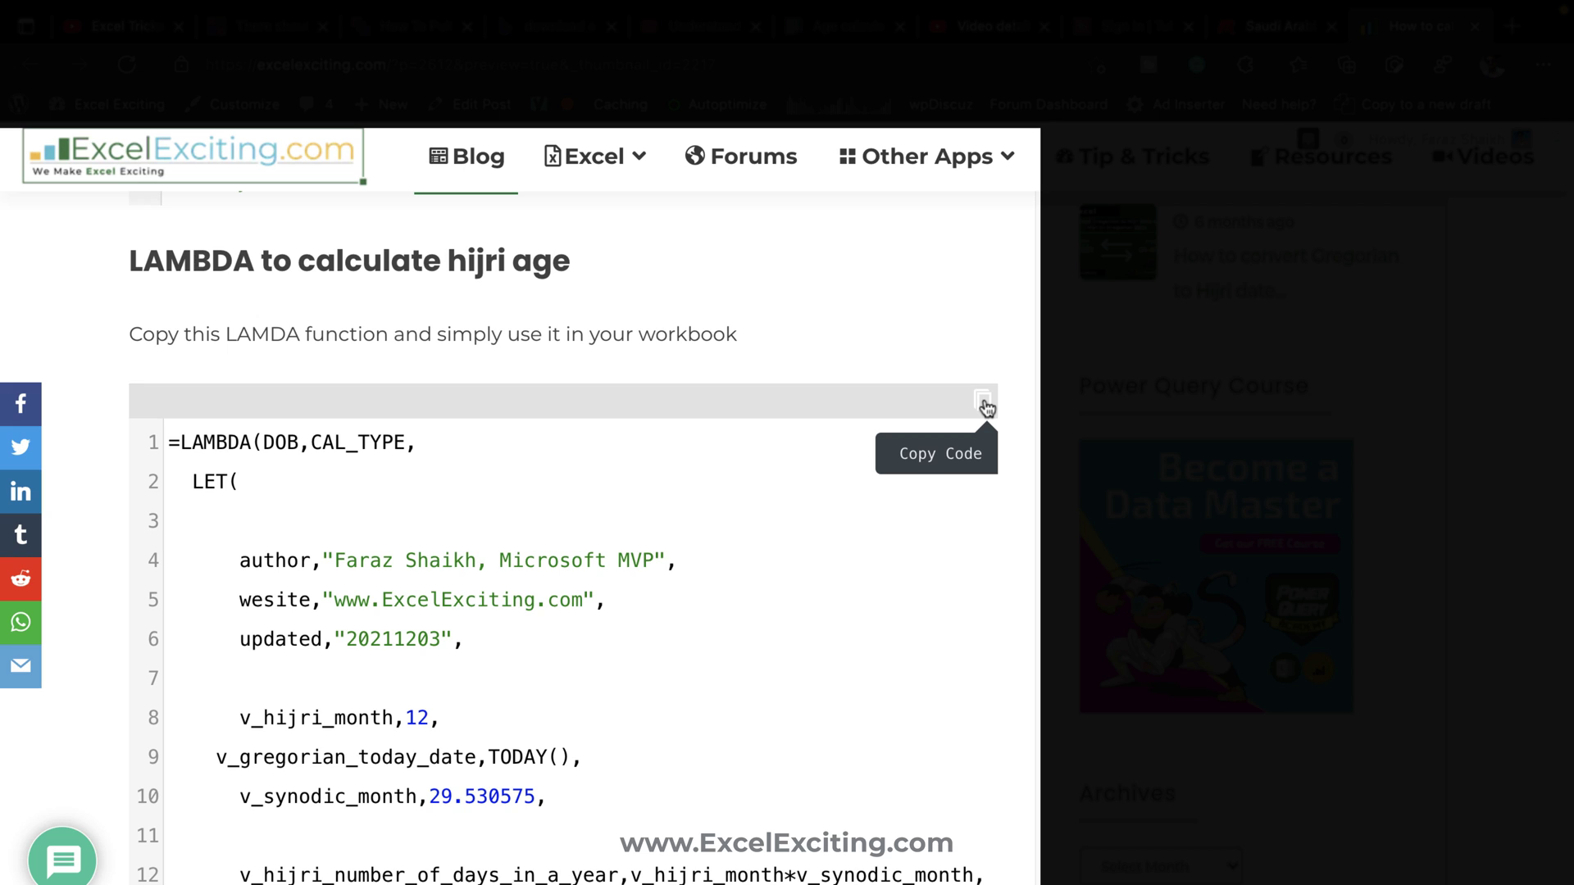
scroll(890, 560, down, 1)
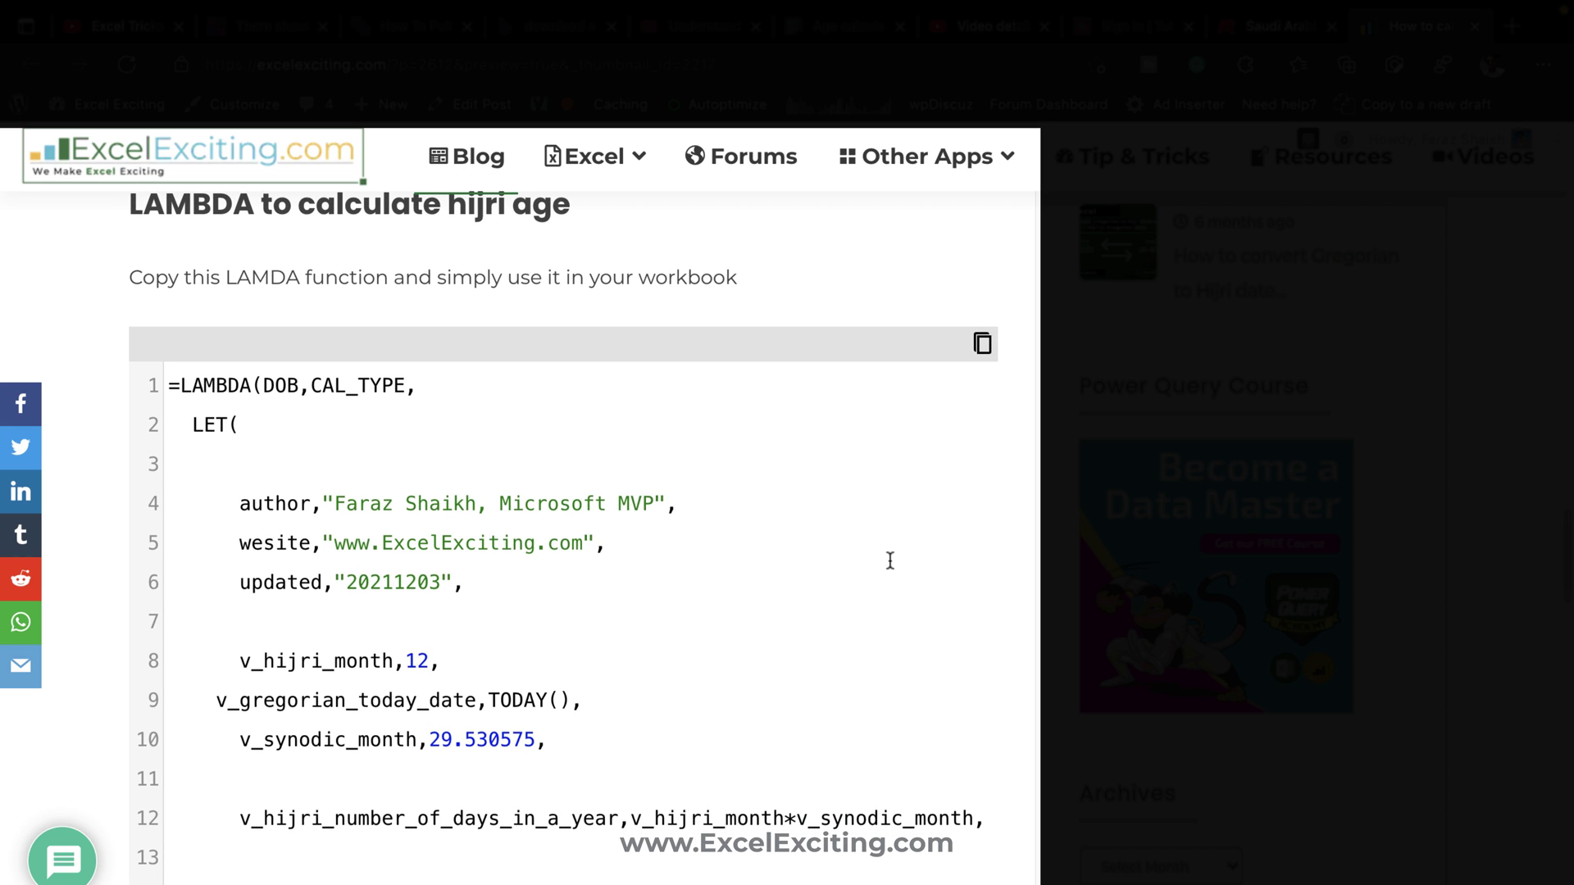
scroll(891, 561, down, 2)
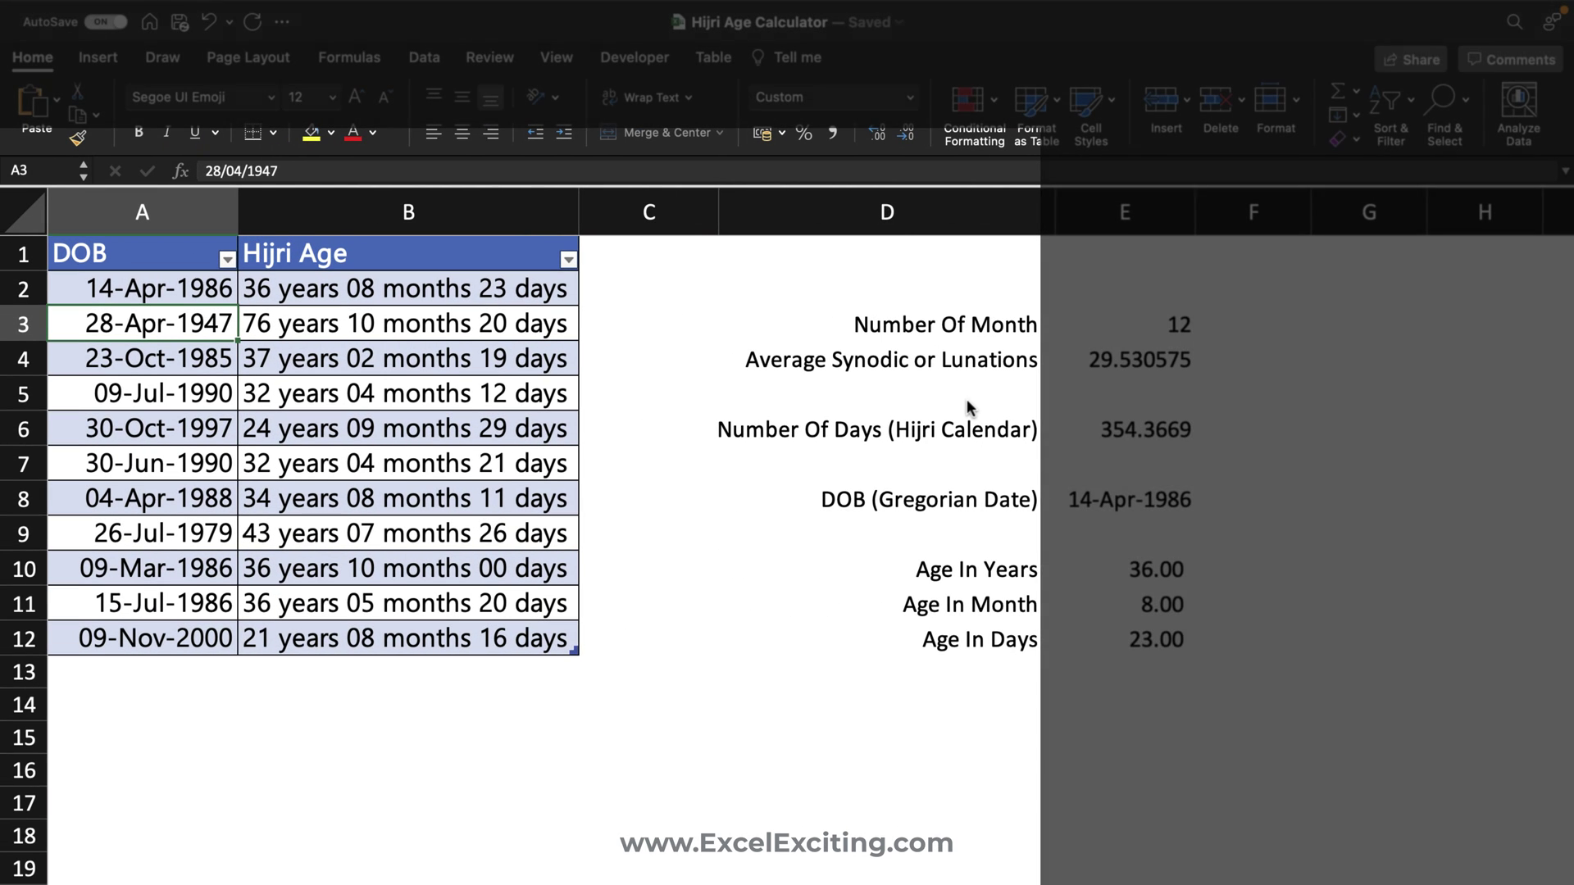
In Name Manager, create HijriAgeCalculator referring to the pasted LAMBDA formula
click(350, 58)
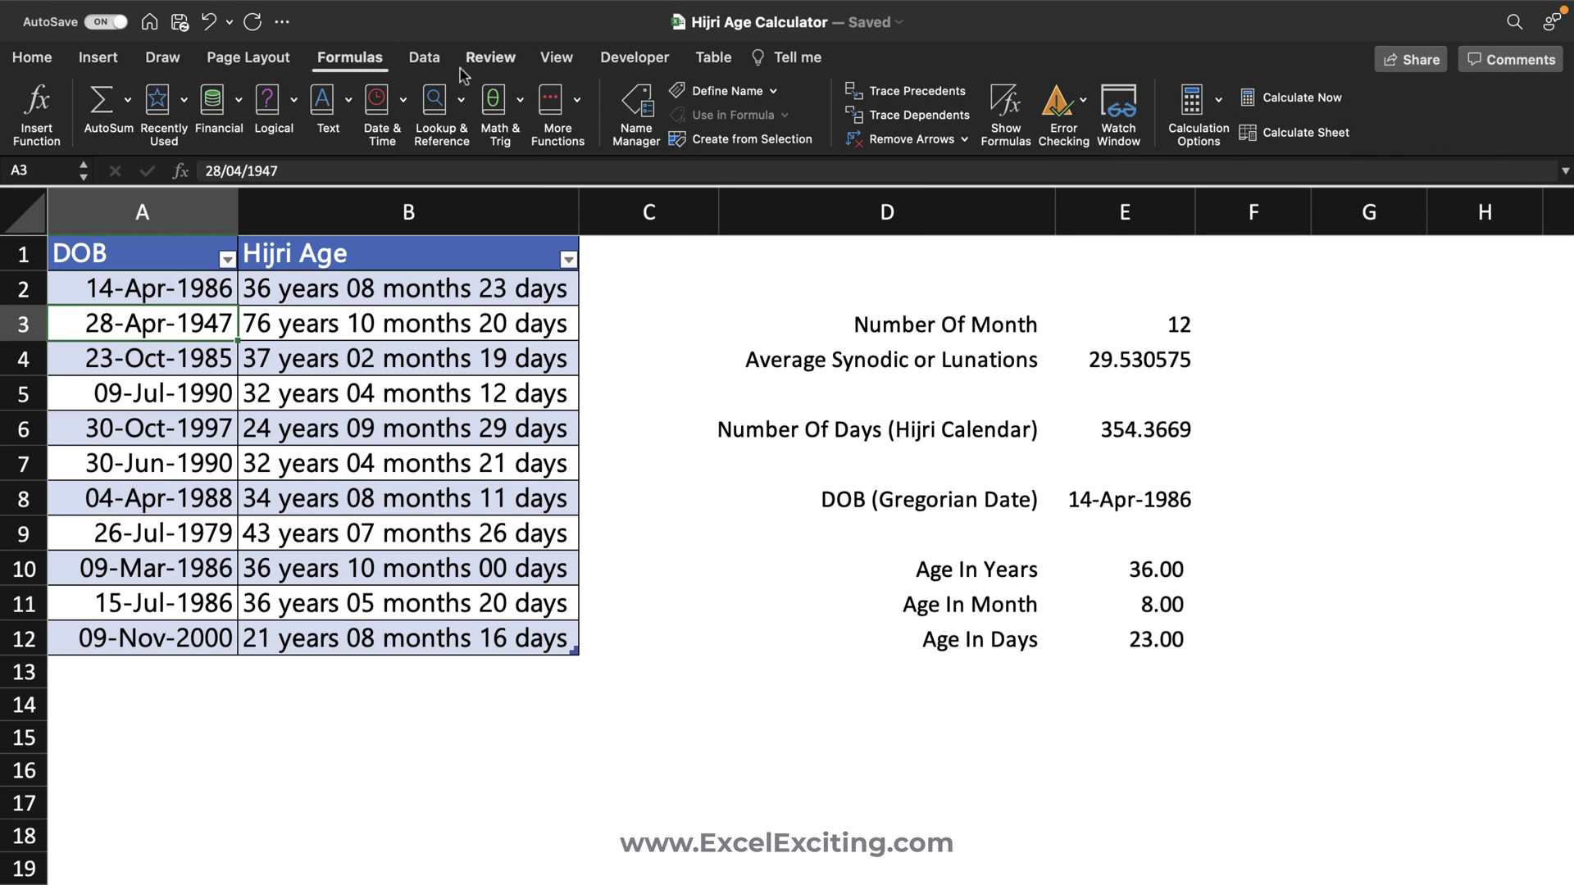
click(636, 105)
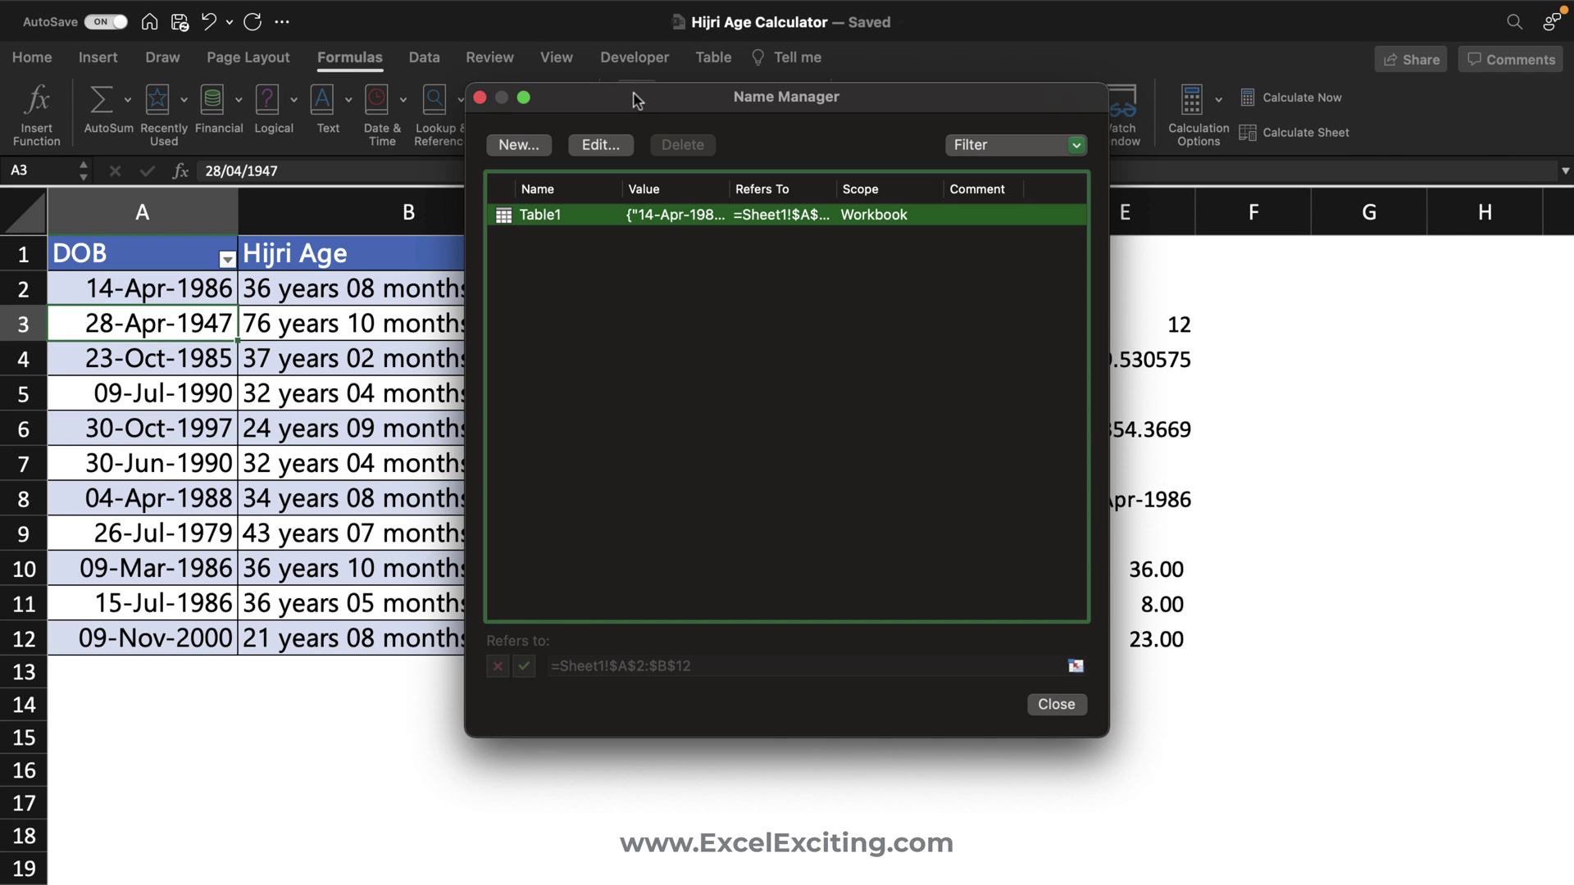
click(519, 145)
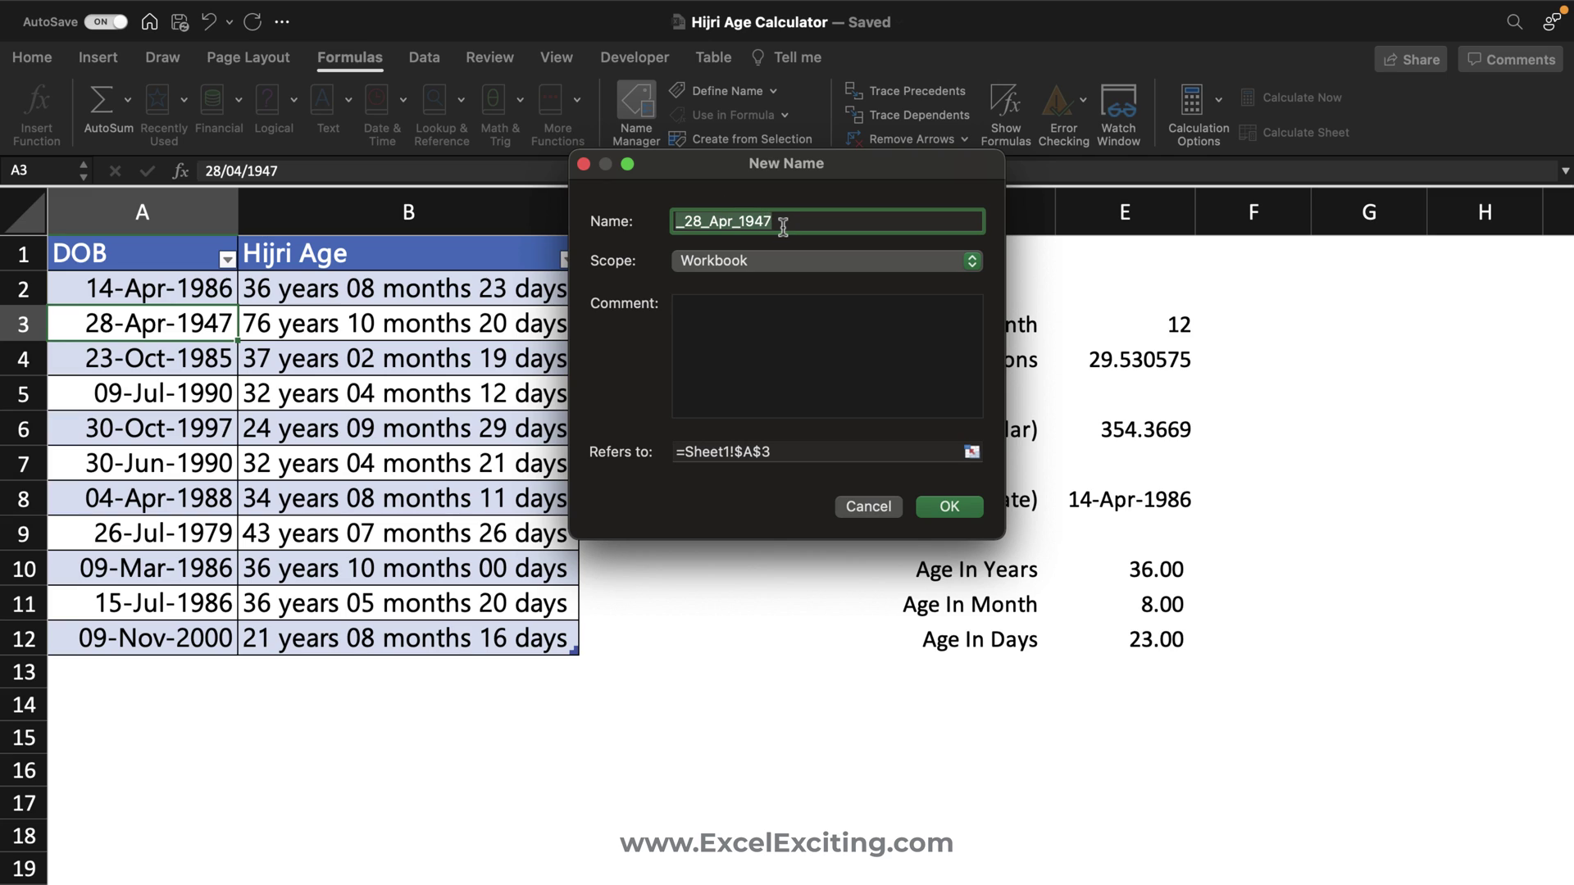
text(HijriAgeCal)
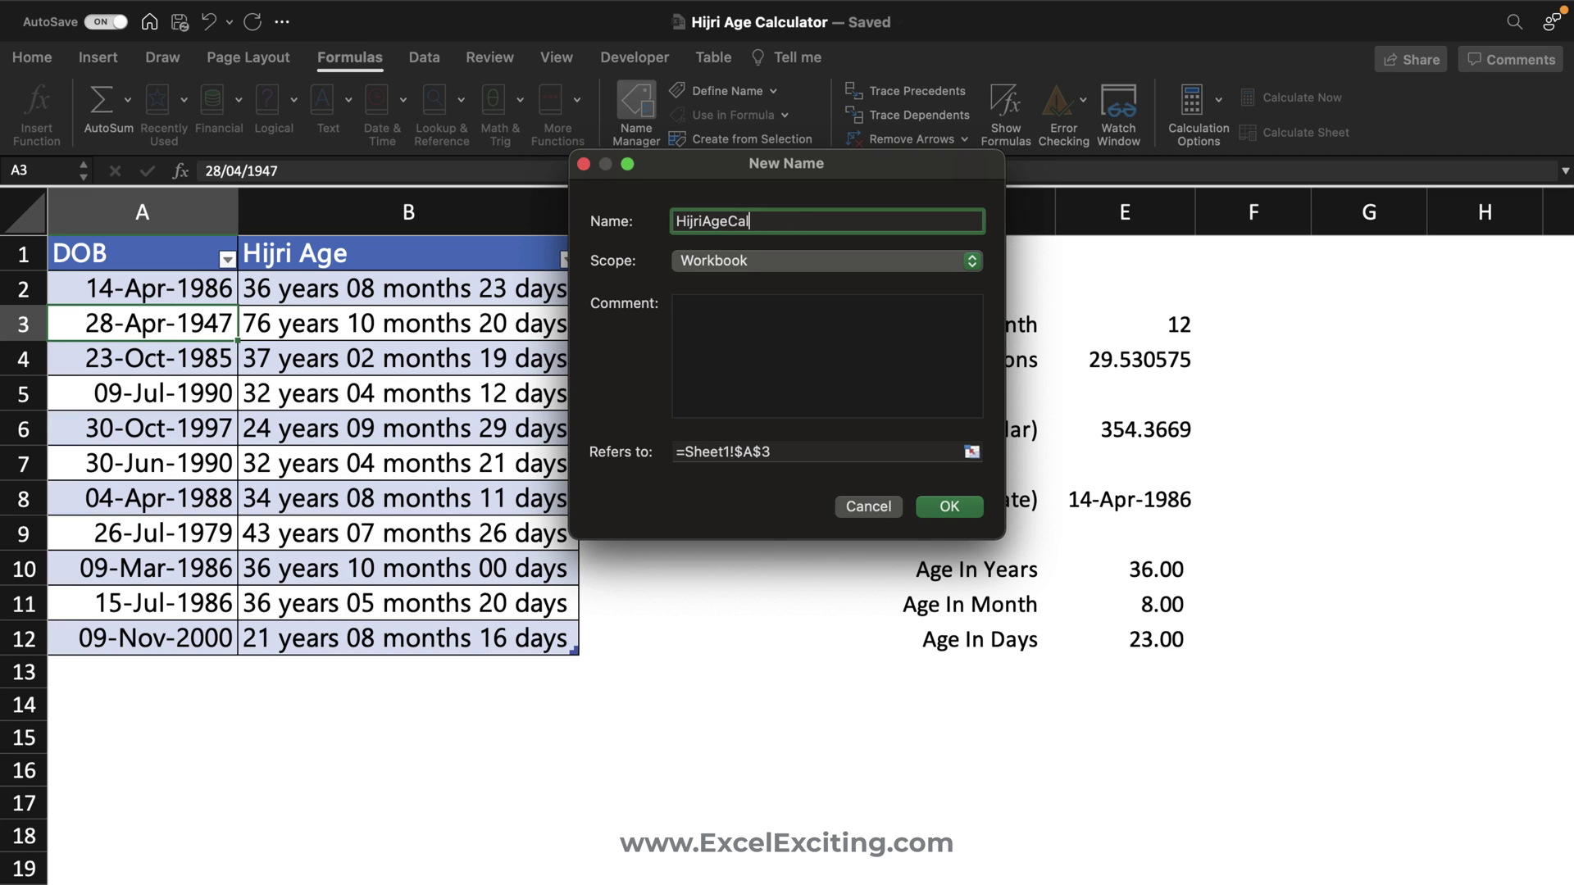
text(culator)
click(815, 447)
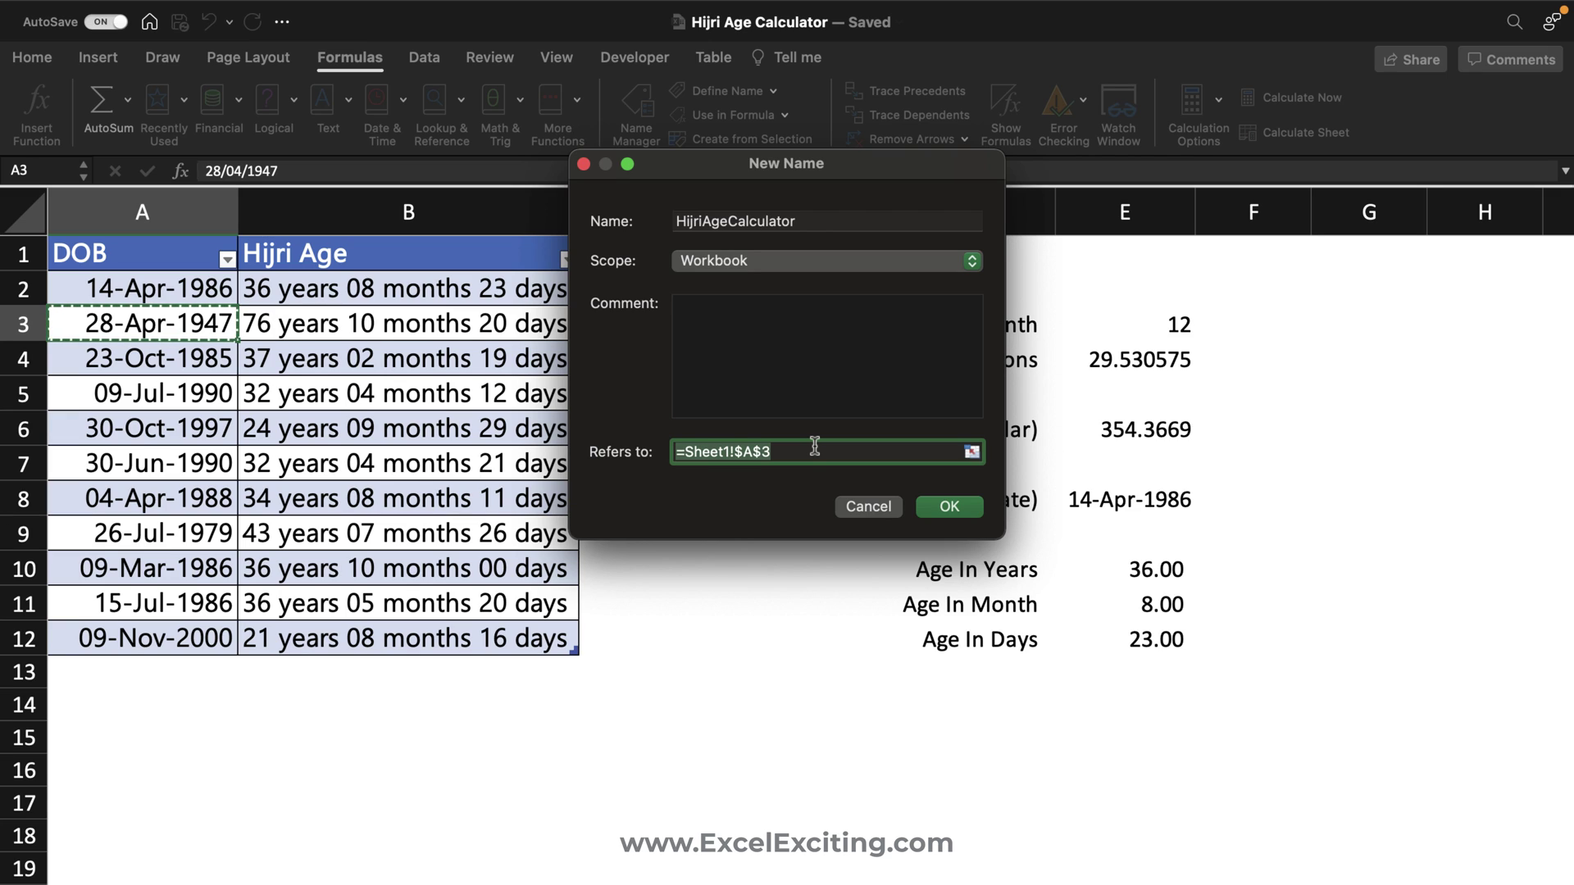
key(super+v)
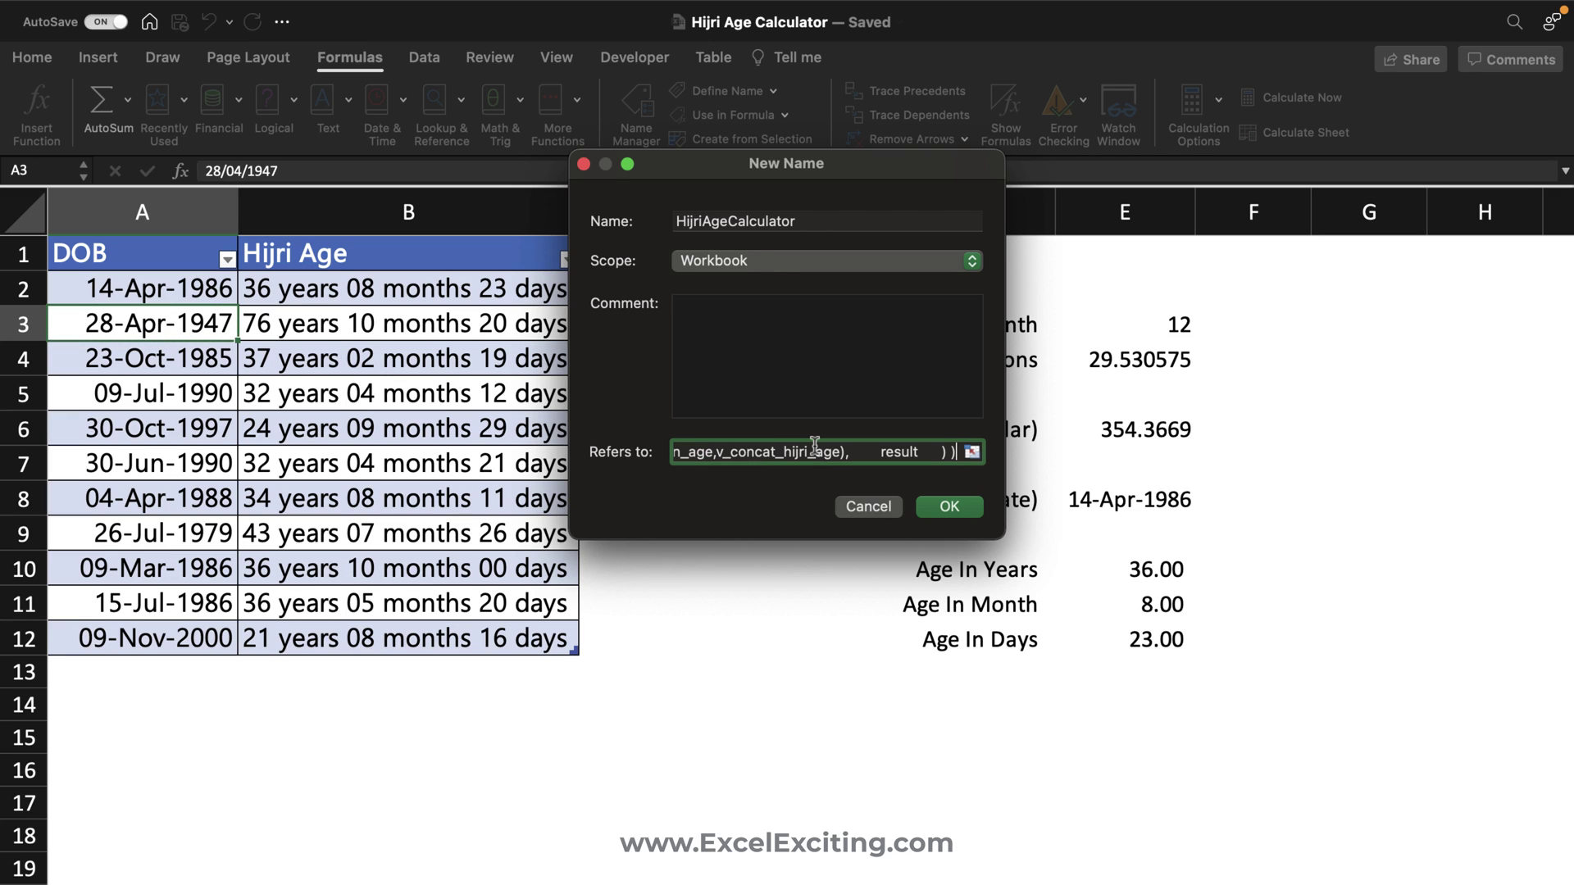
click(817, 346)
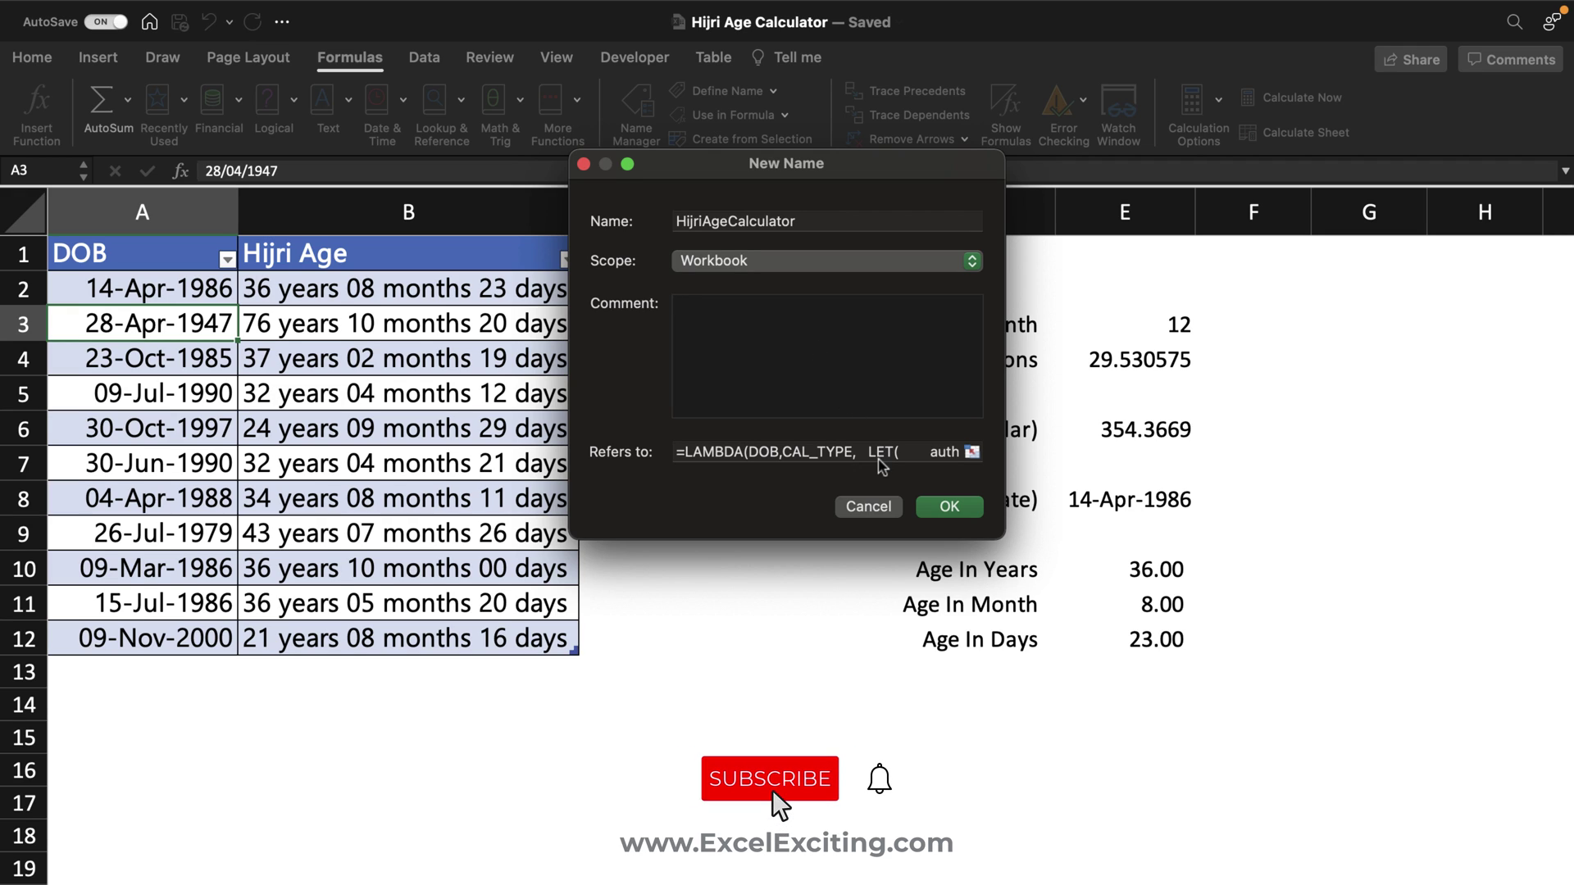
click(949, 506)
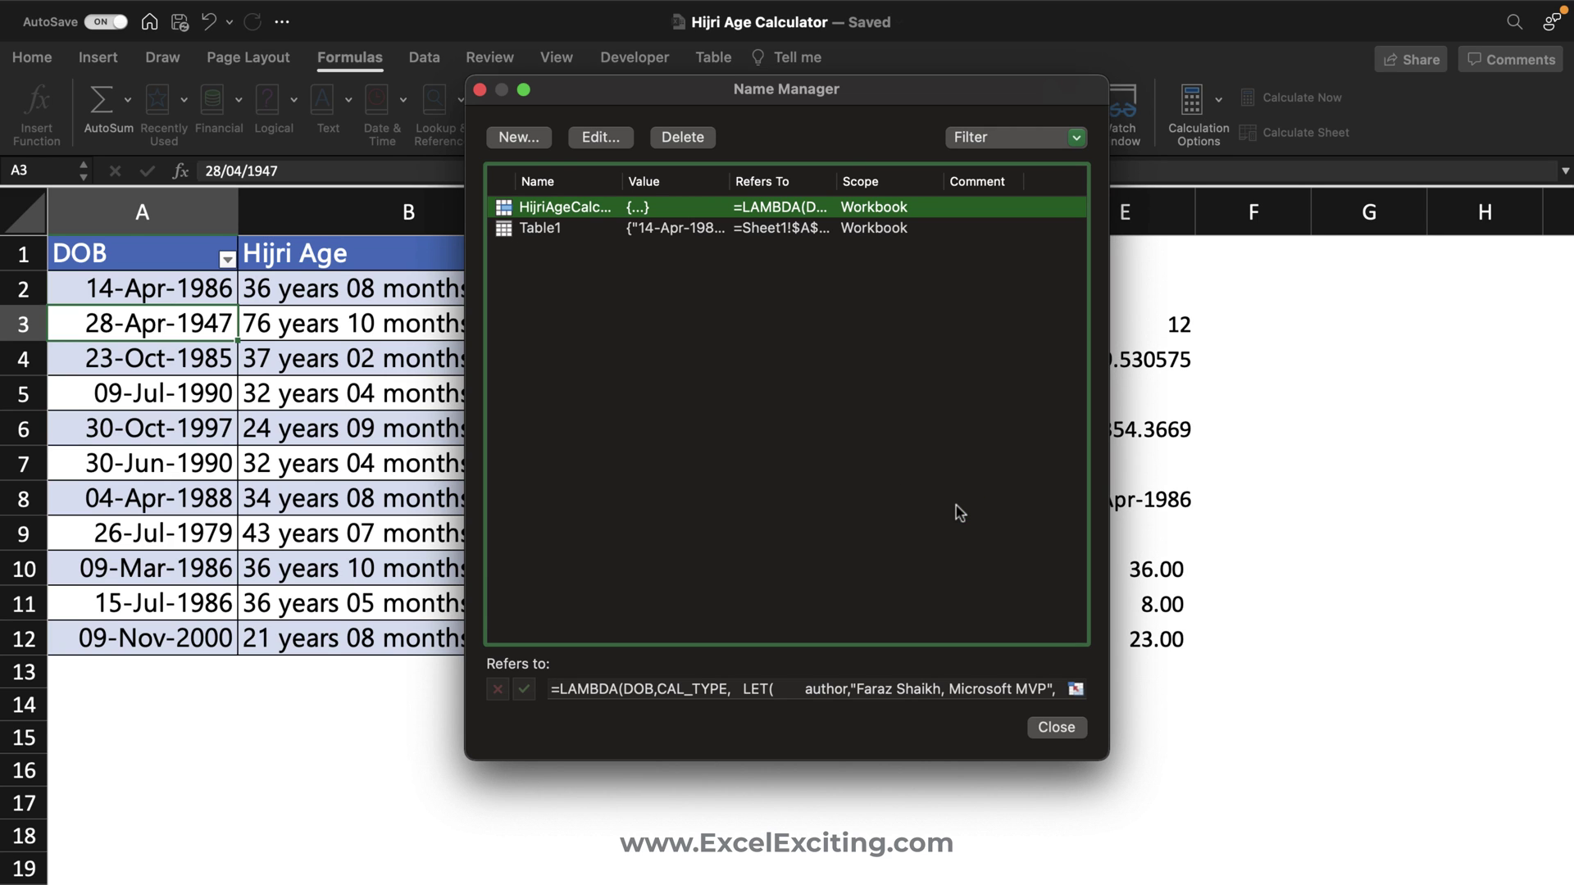
click(1069, 735)
Insert a blank column at D and clear the old Hijri Age formulas from B2 down
click(790, 291)
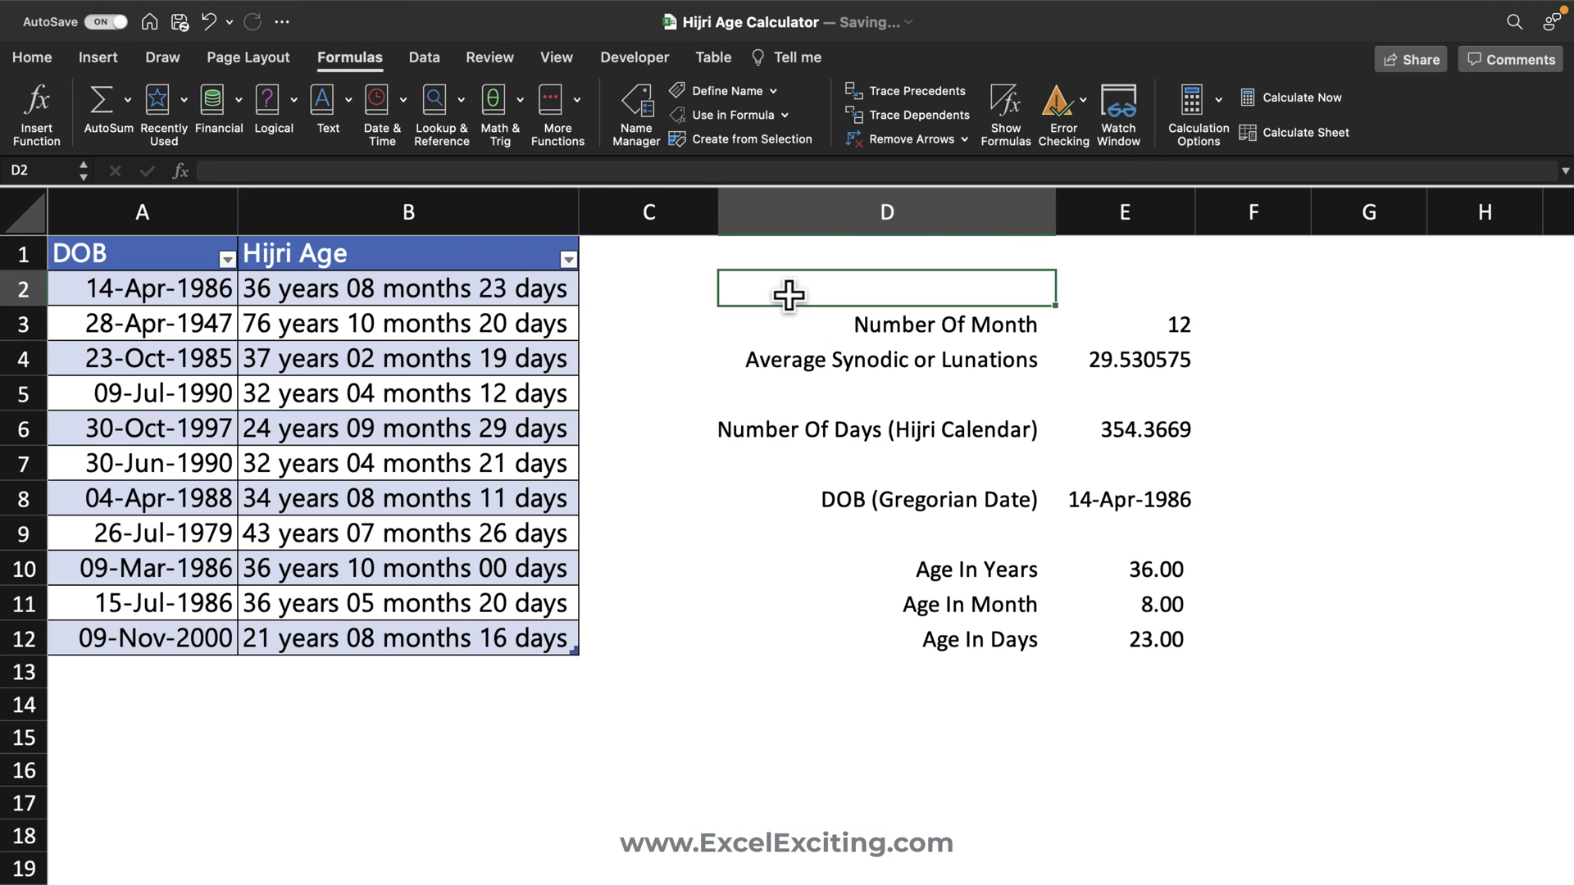
click(748, 218)
right_click(749, 217)
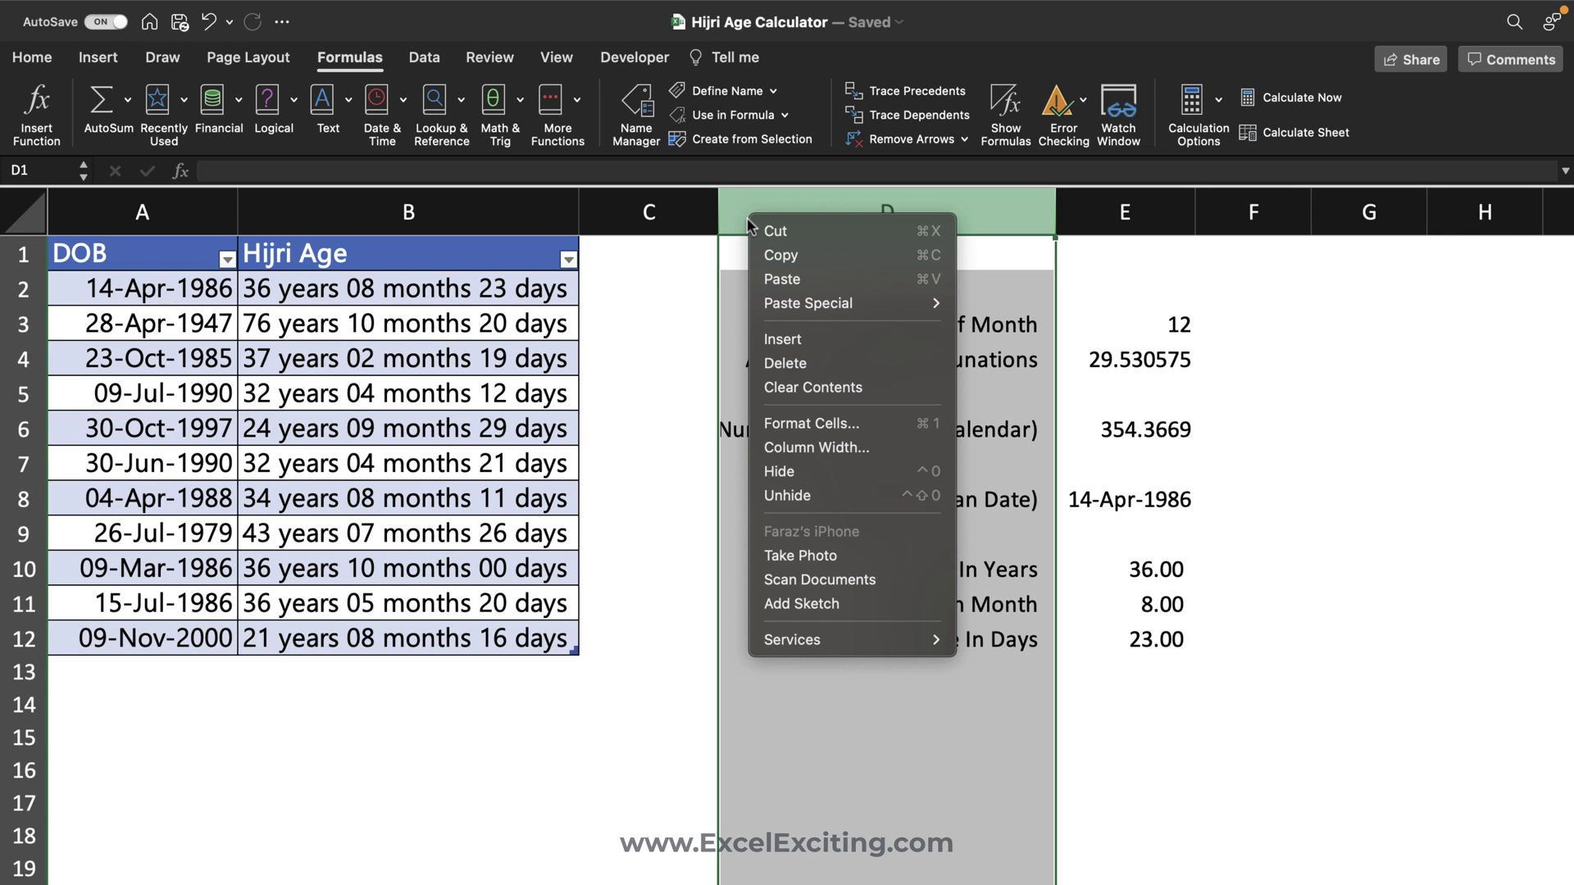
click(819, 339)
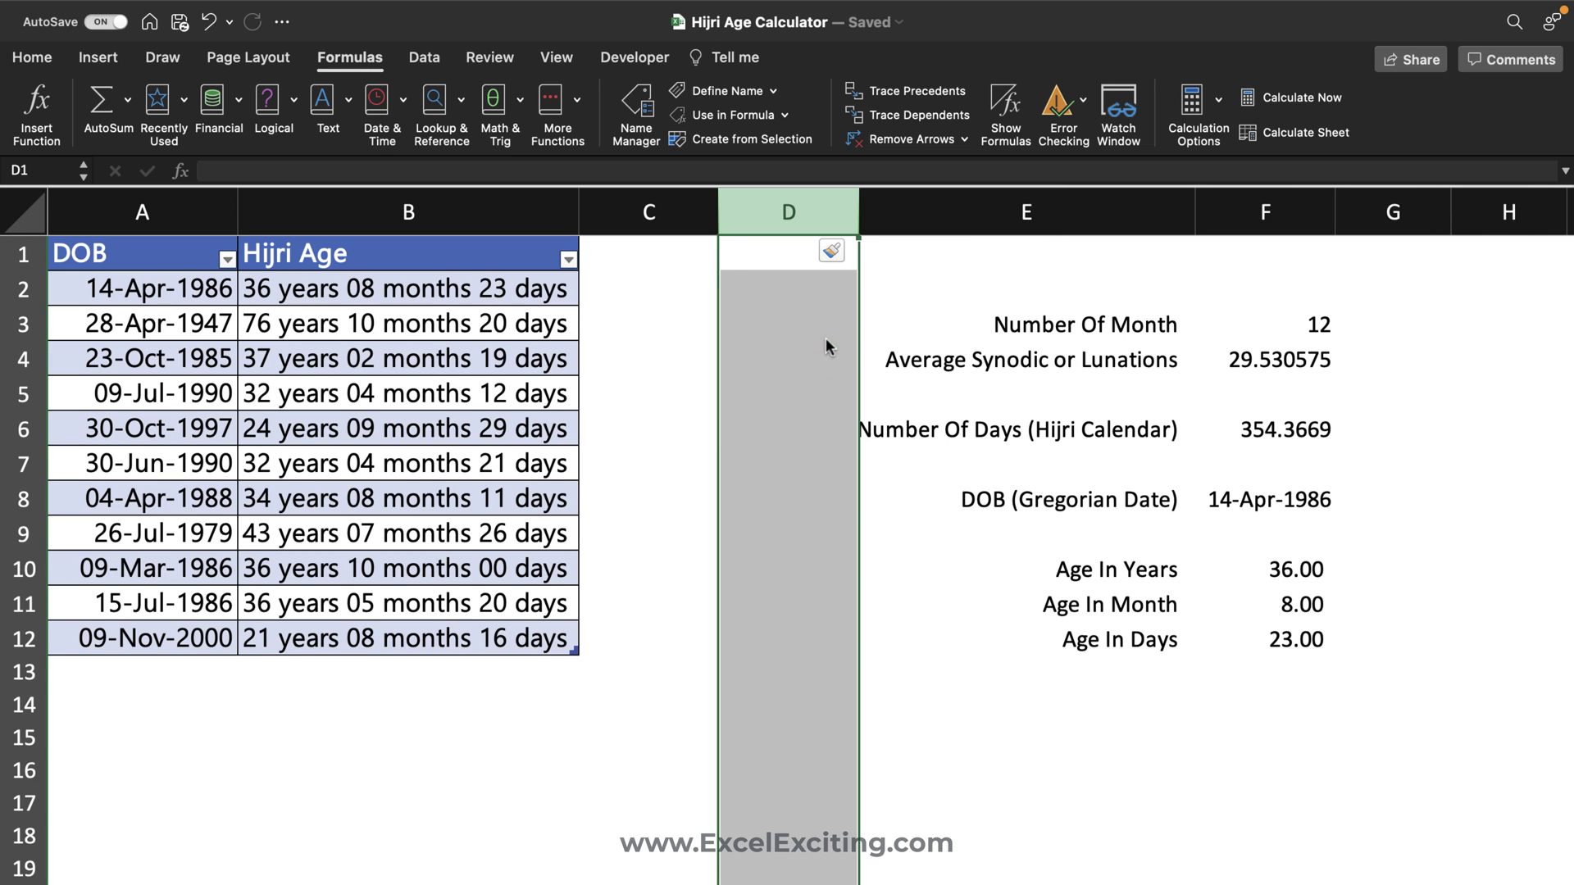
click(447, 293)
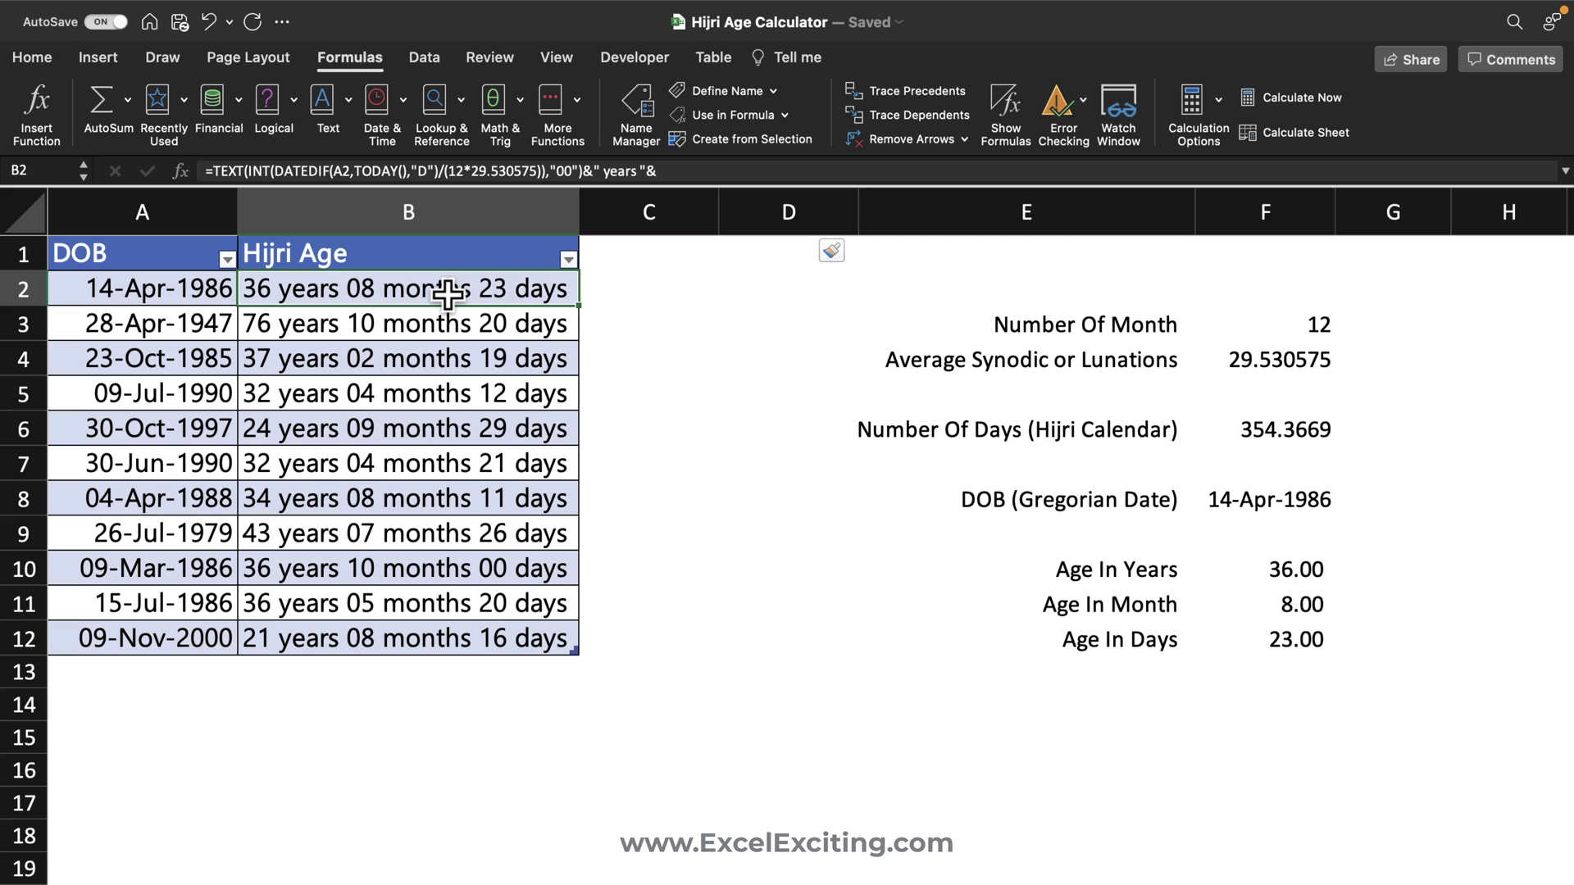
key(ctrl+shift+Down)
key(Delete)
click(441, 291)
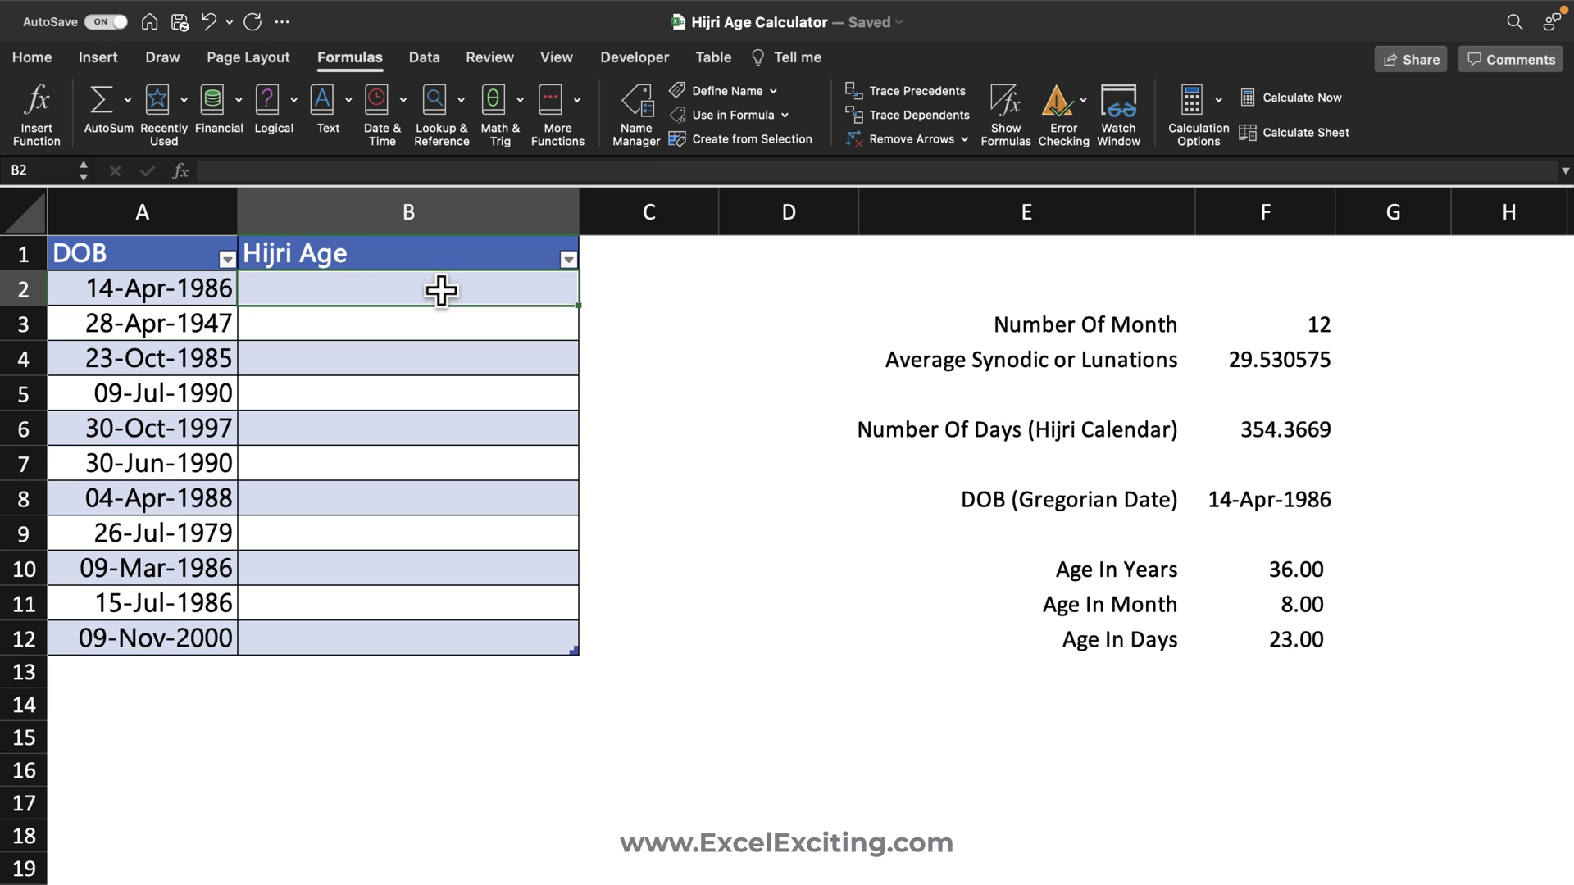
text(=hhir)
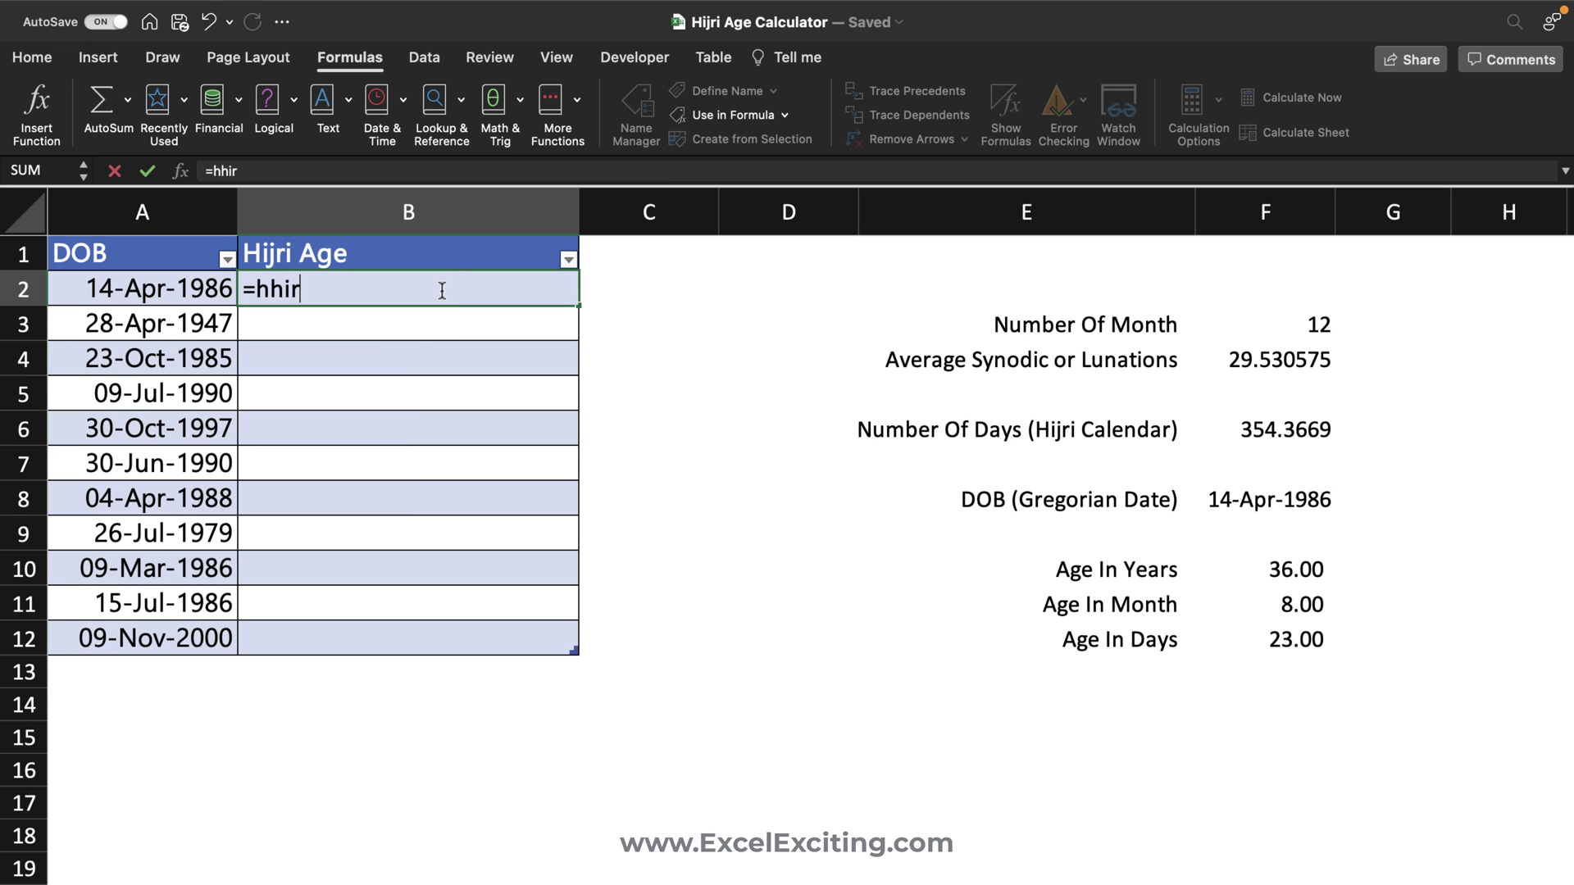
key(BackSpace)
key(BackSpace)
key(Down)
key(Down)
key(Up)
key(Tab)
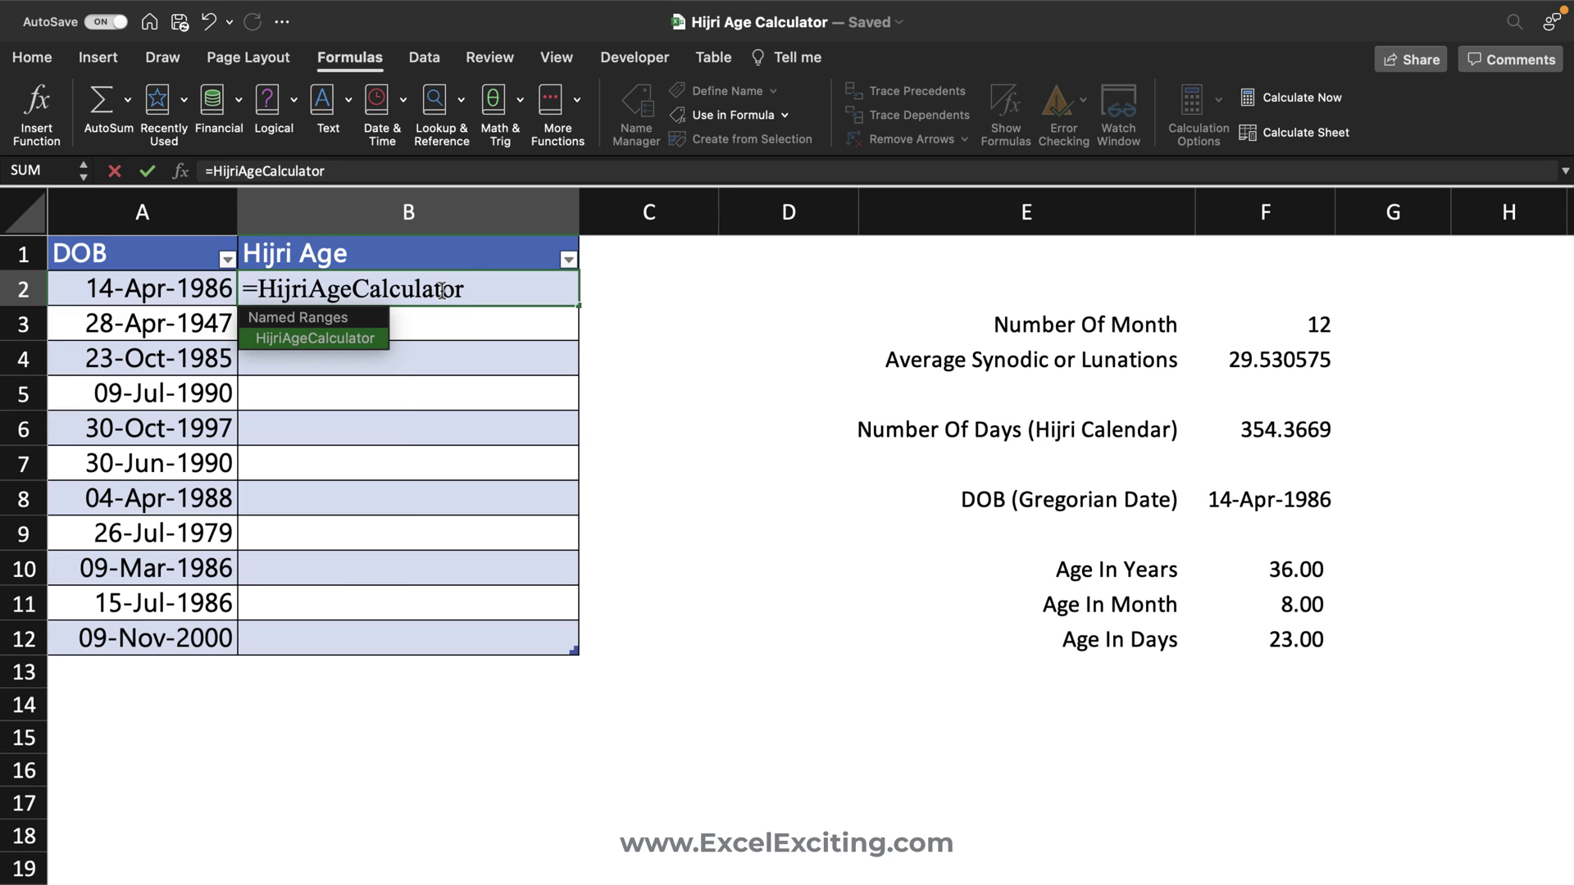
text(()
click(197, 289)
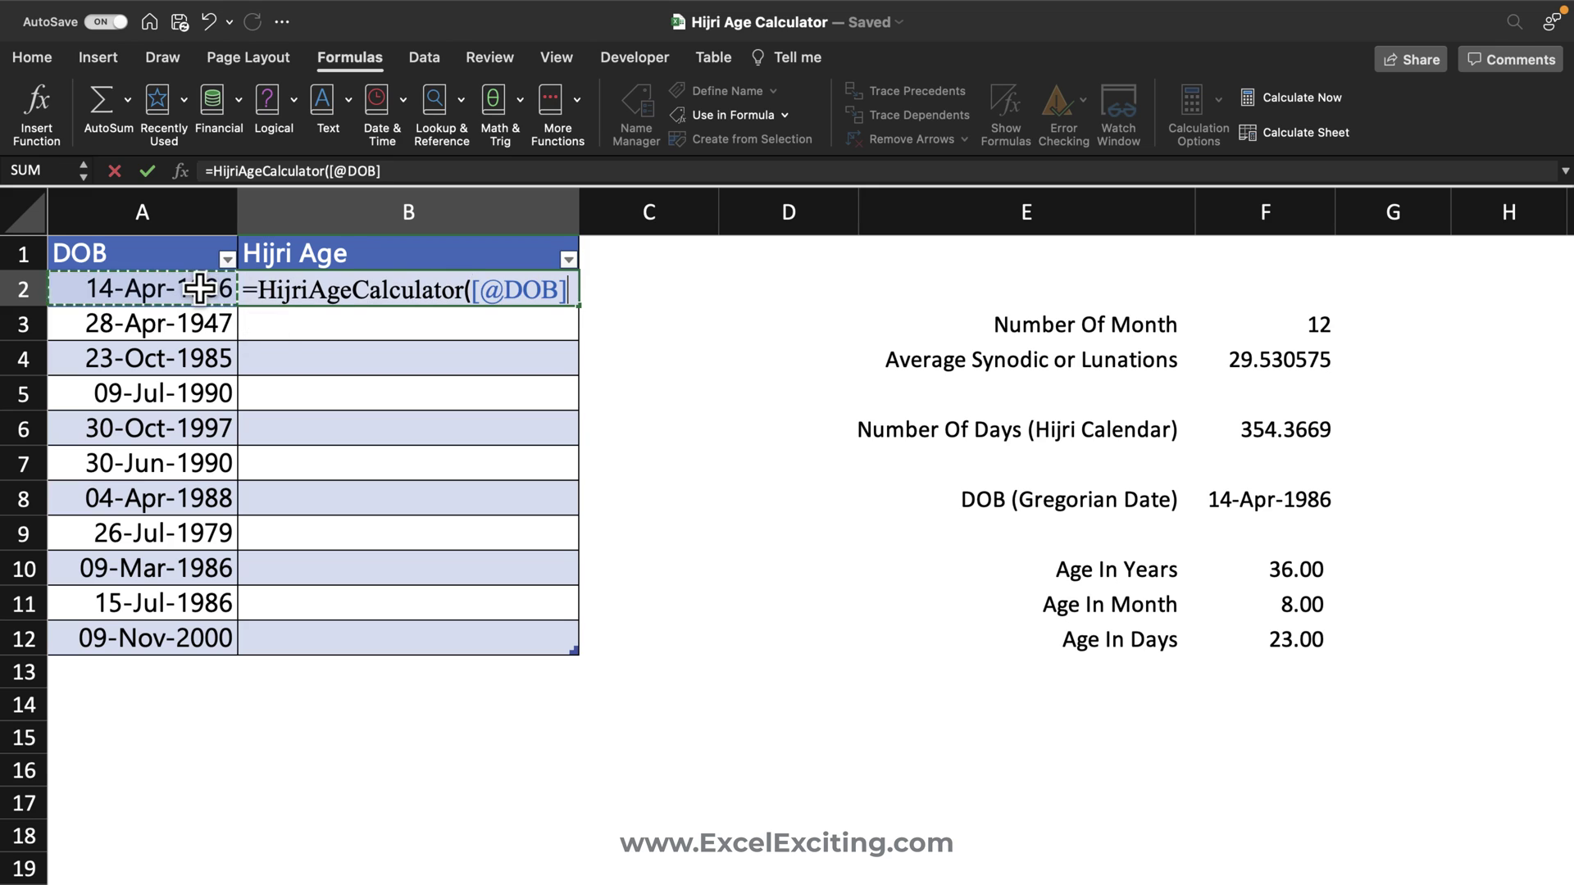
text(,)
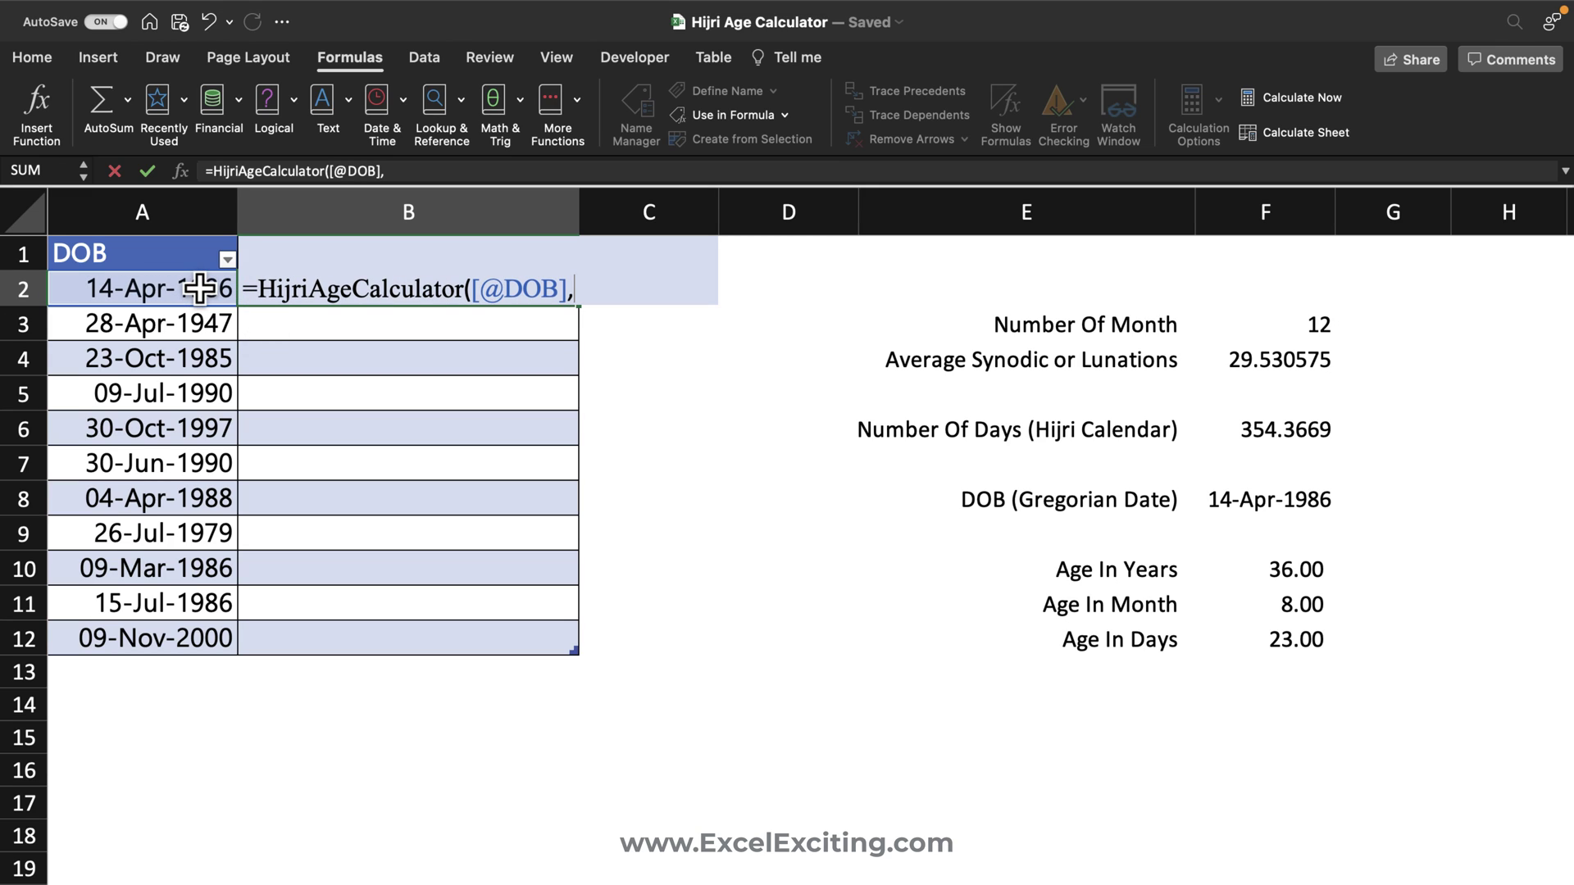
text(""))
key(Return)
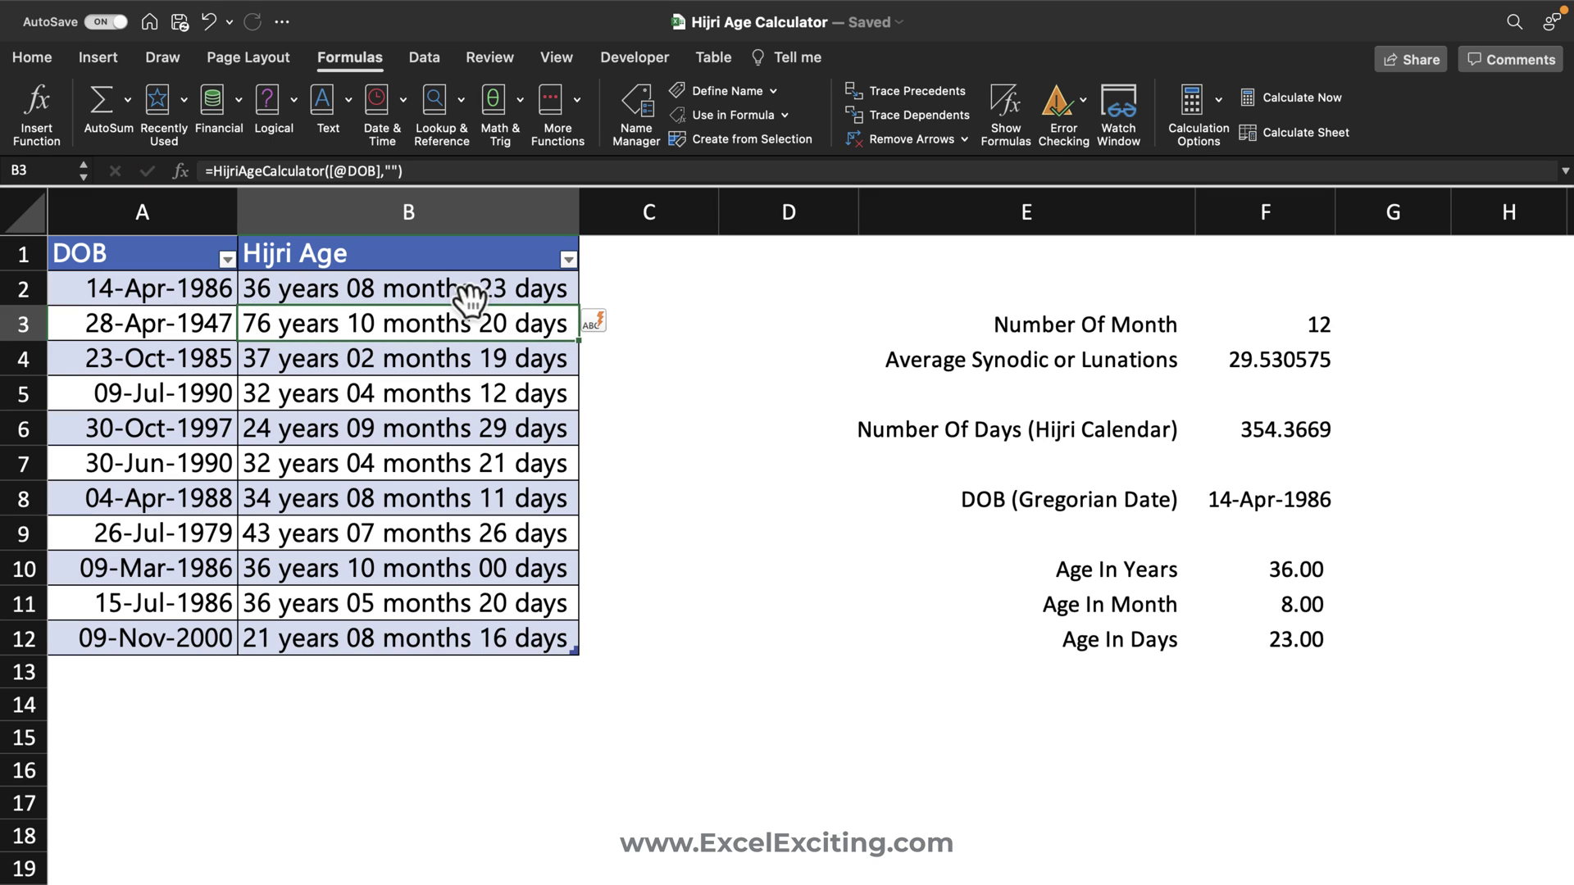
click(627, 261)
text(Gregori)
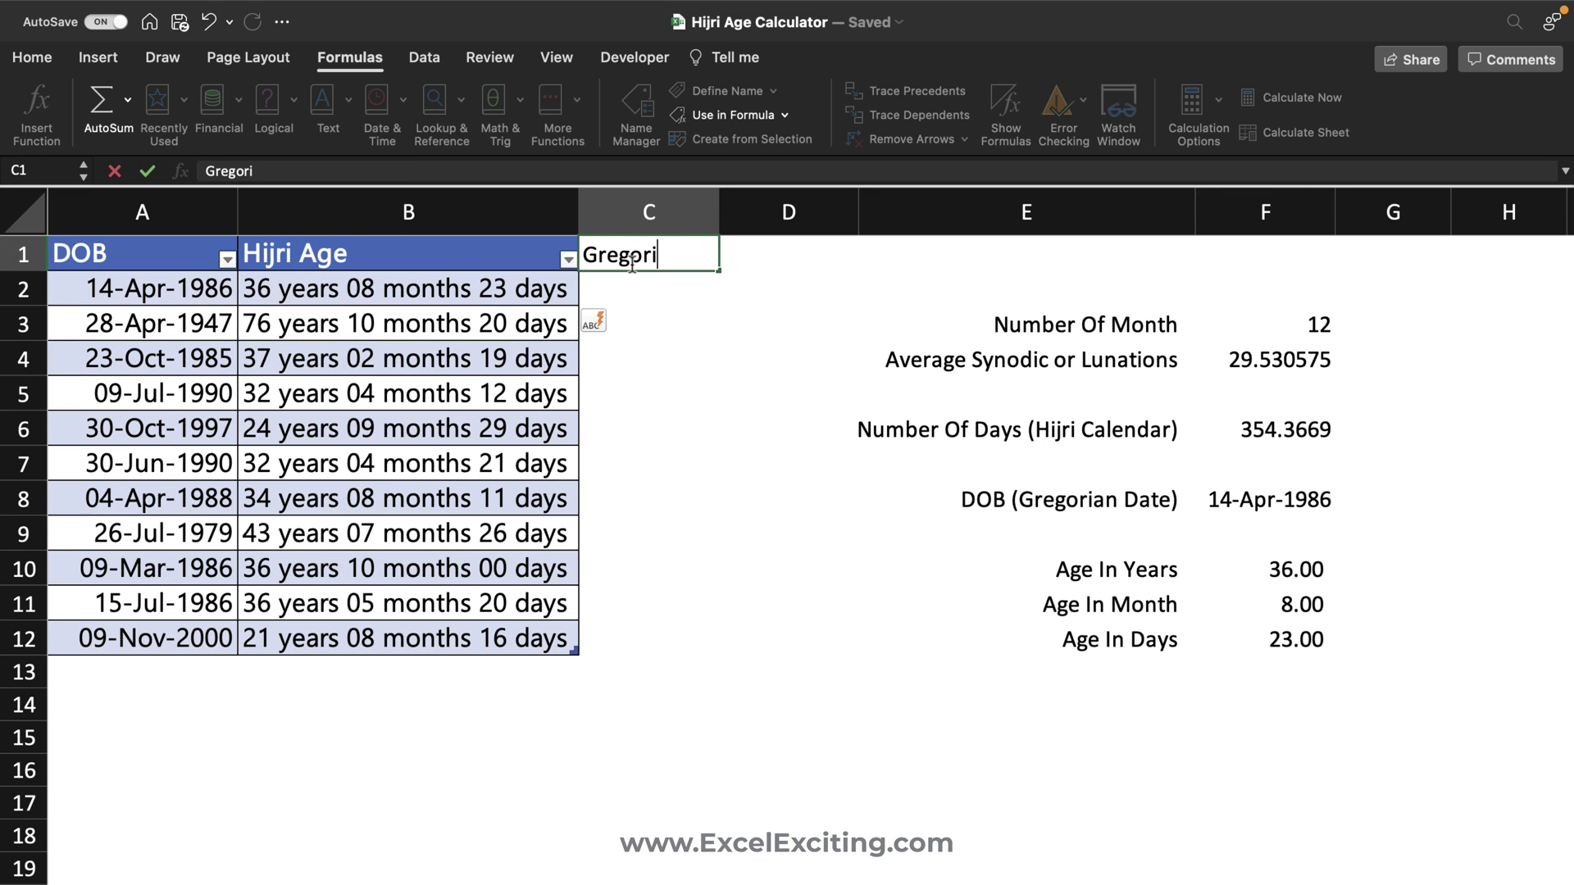
text(an)
key(Return)
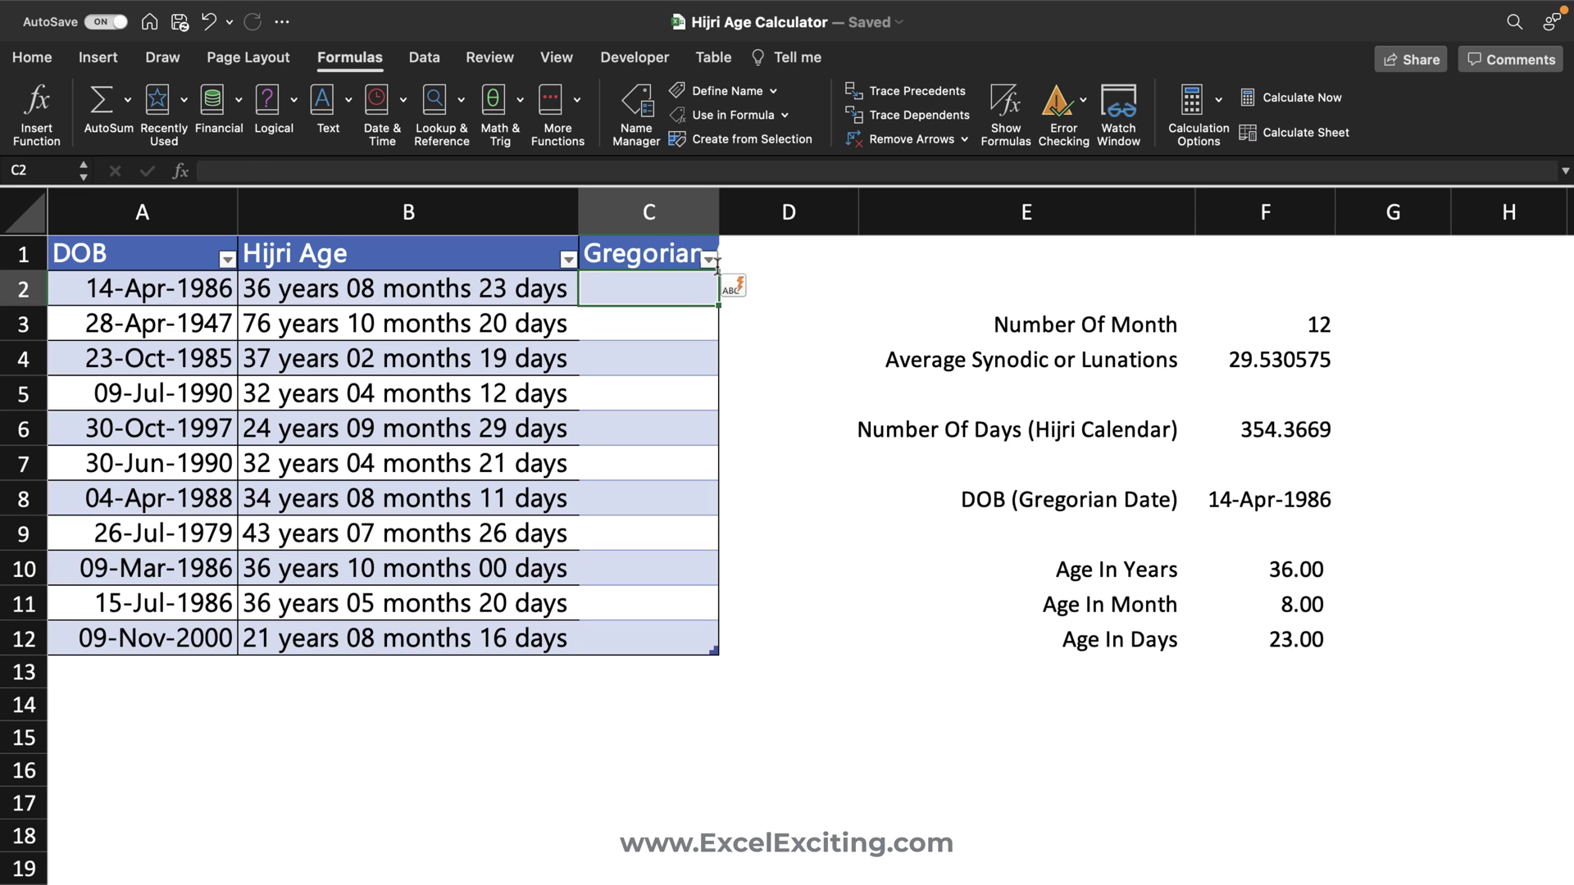
text(=HijriAgeCalculator)
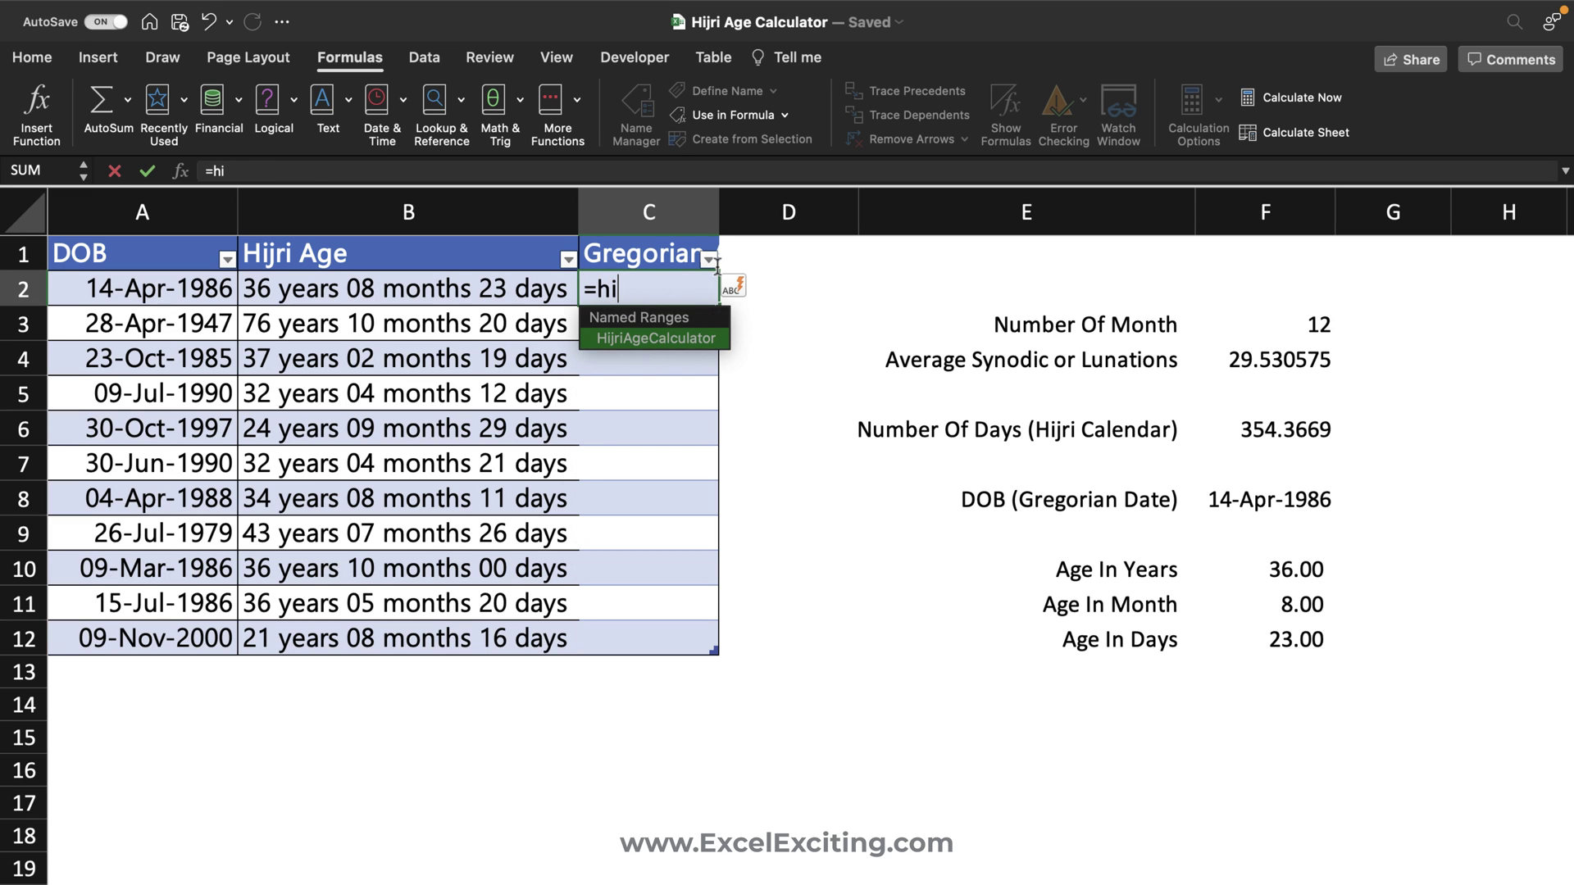
text(()
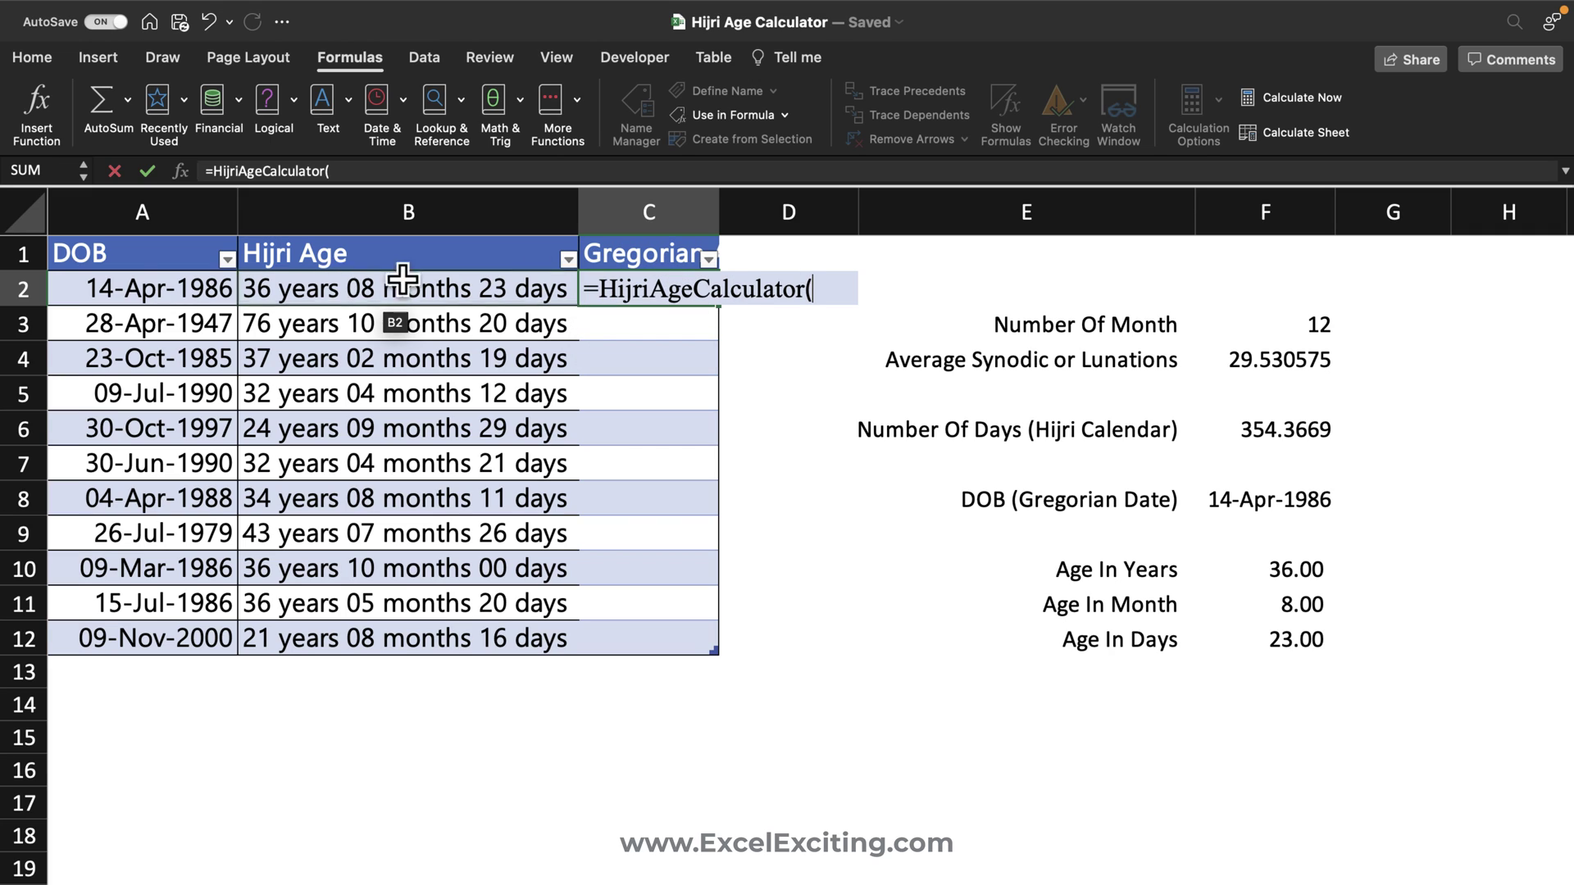
click(160, 289)
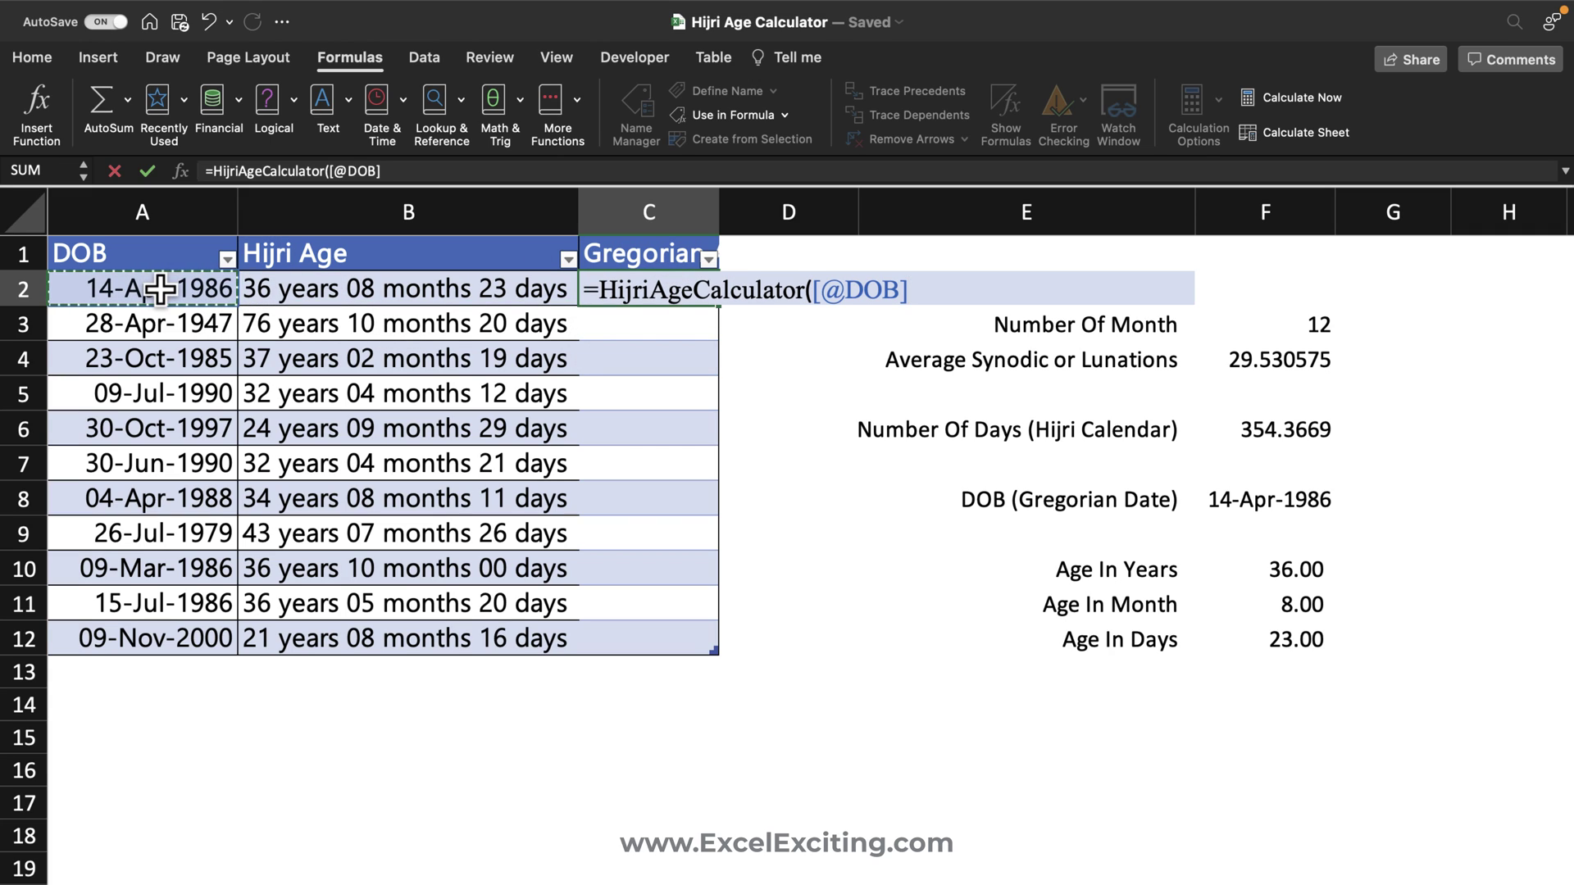
text(,")
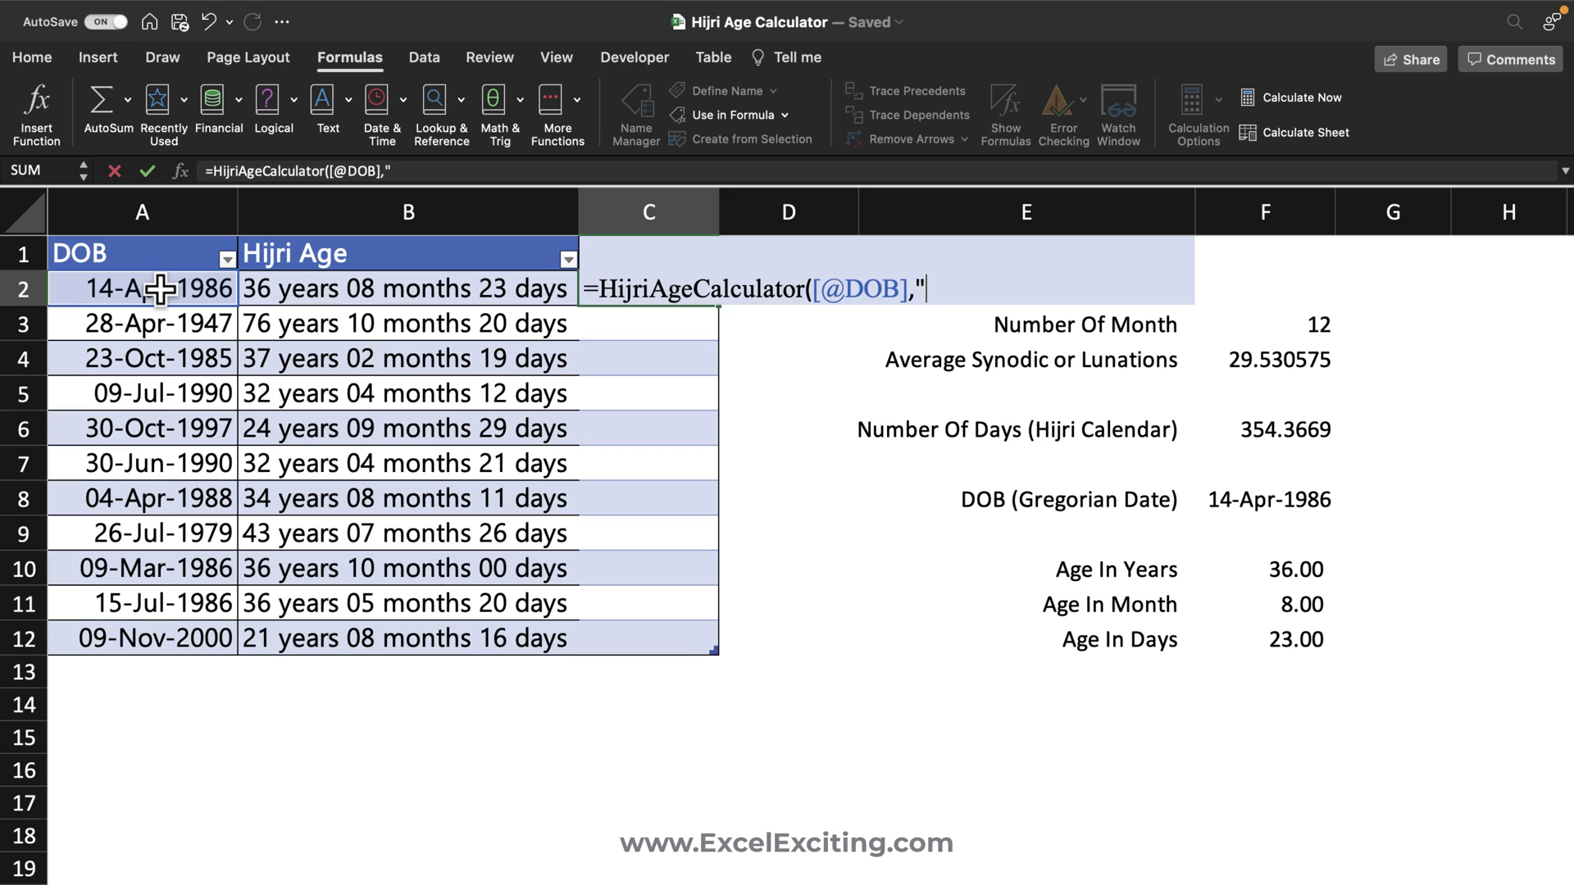
text(g"))
key(Return)
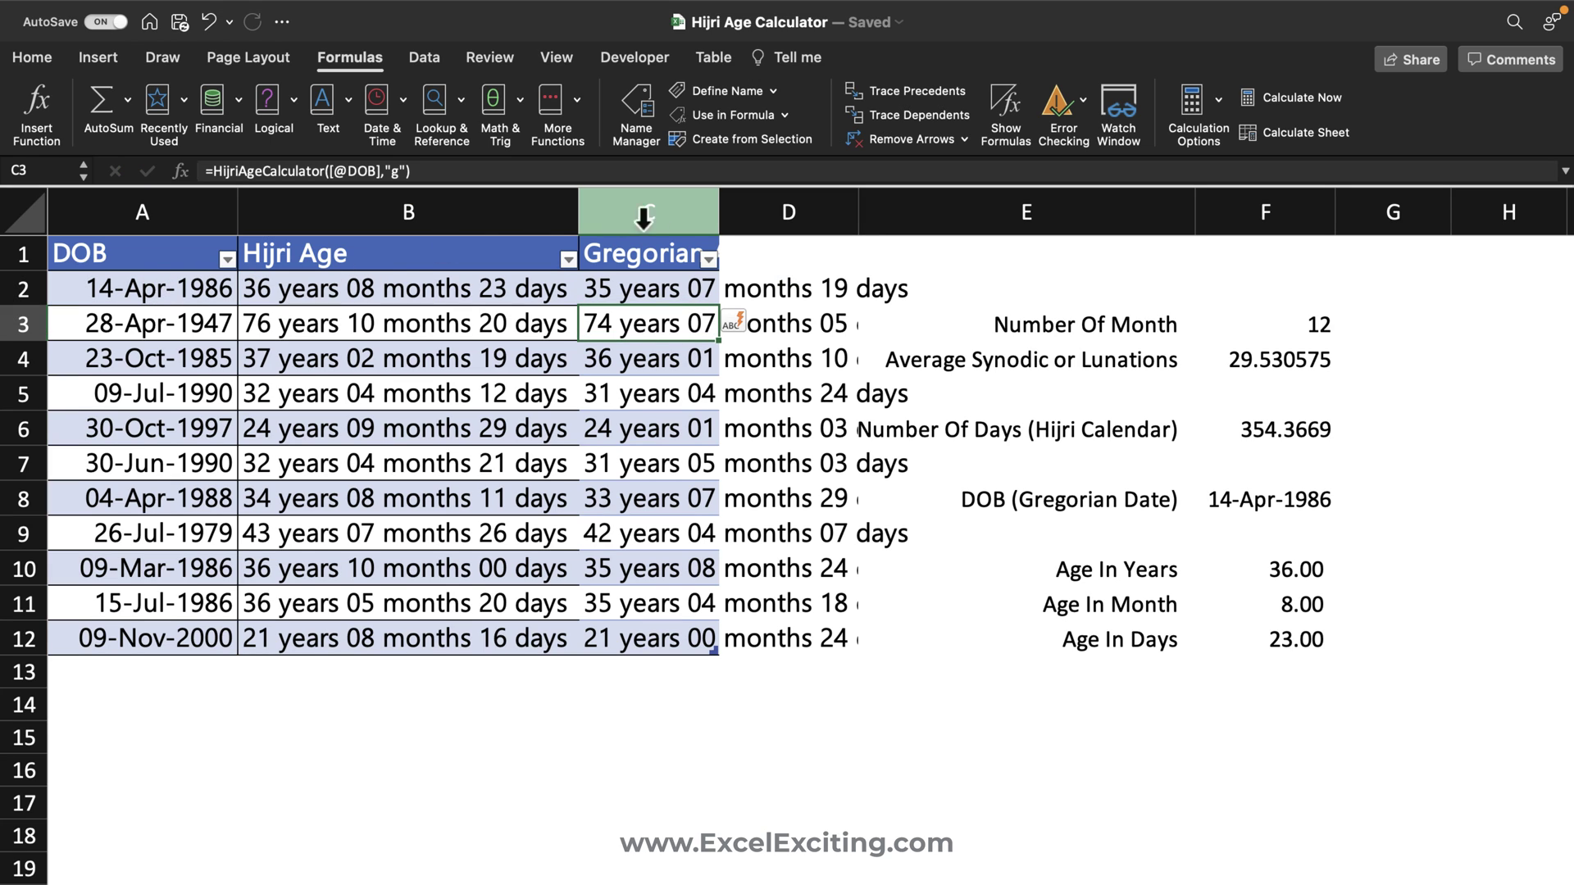
Autofit column C so the full Gregorian ages are visible
drag(721, 209, 721, 209)
double_click(722, 208)
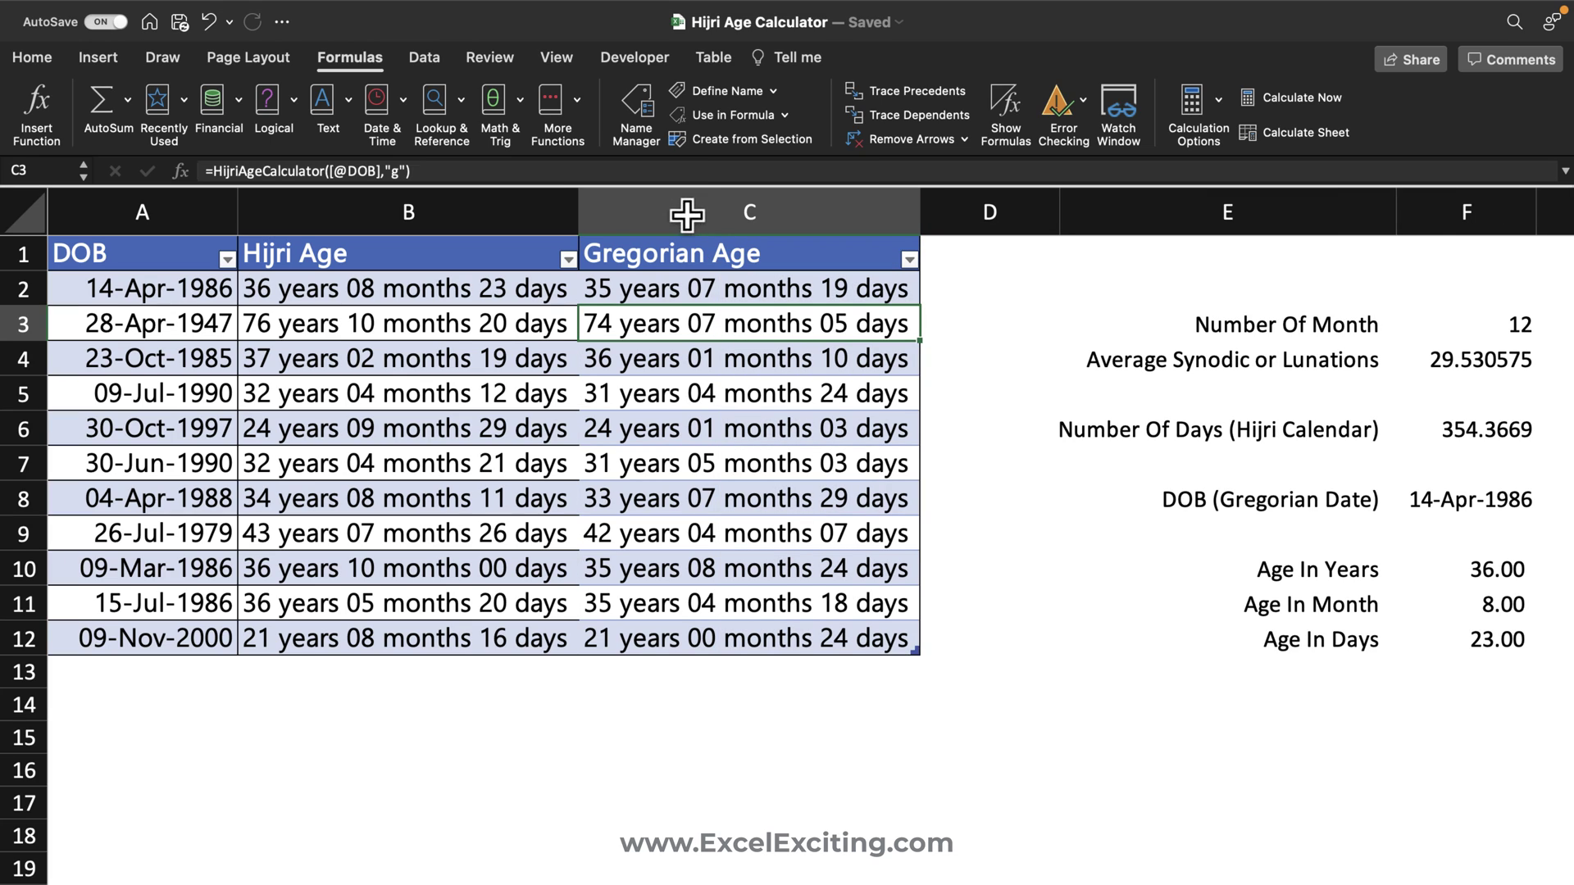
click(400, 281)
Select the Gregorian Age heading in C1 and show the Home ribbon
click(702, 257)
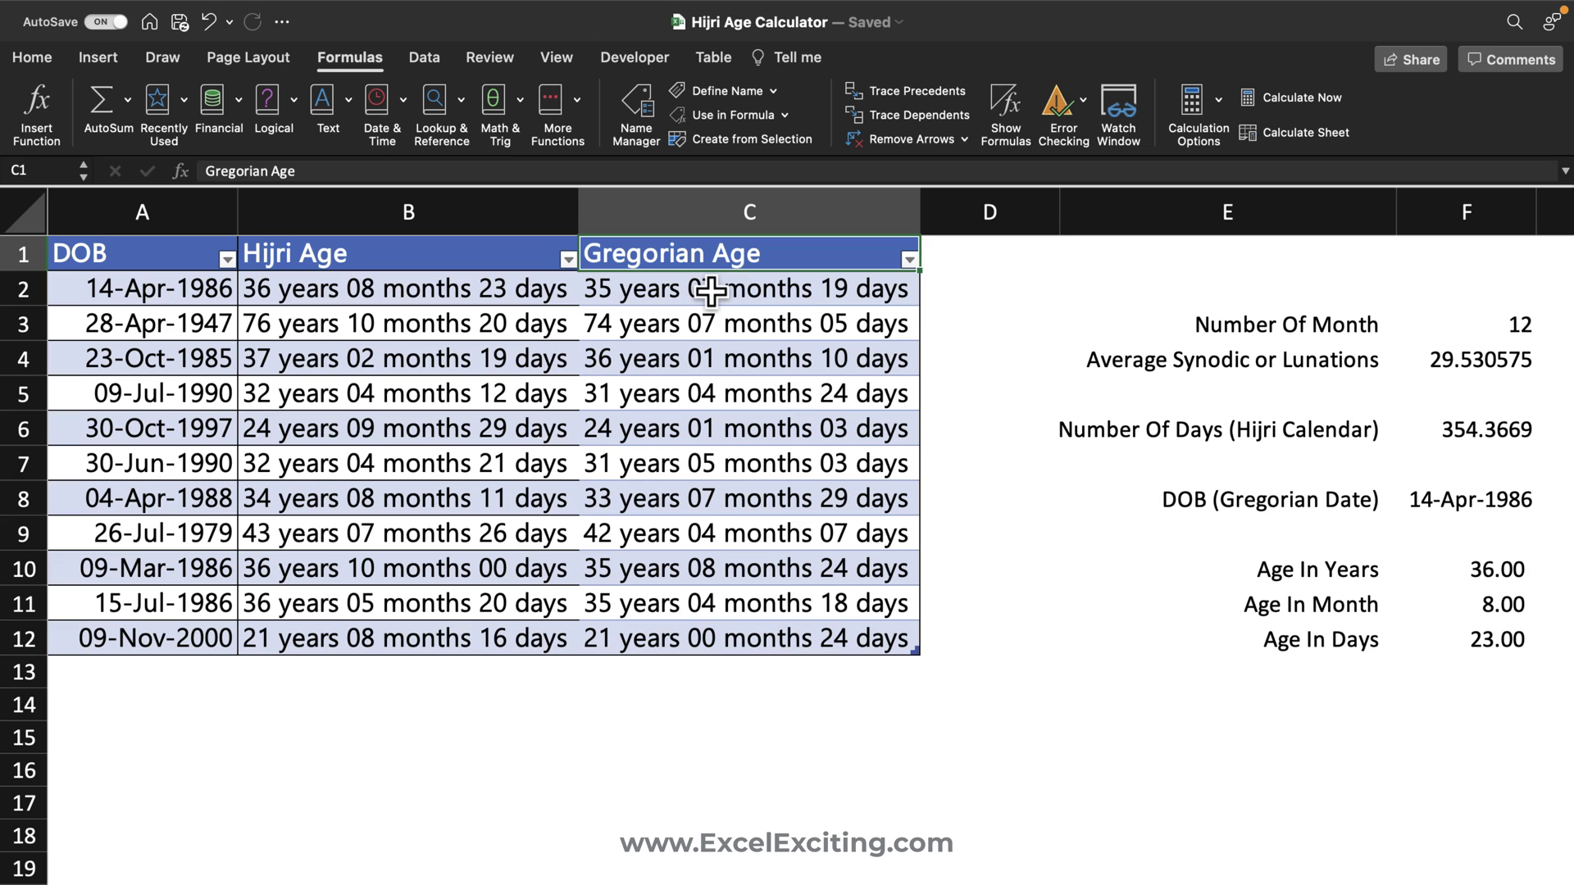
click(97, 57)
click(32, 57)
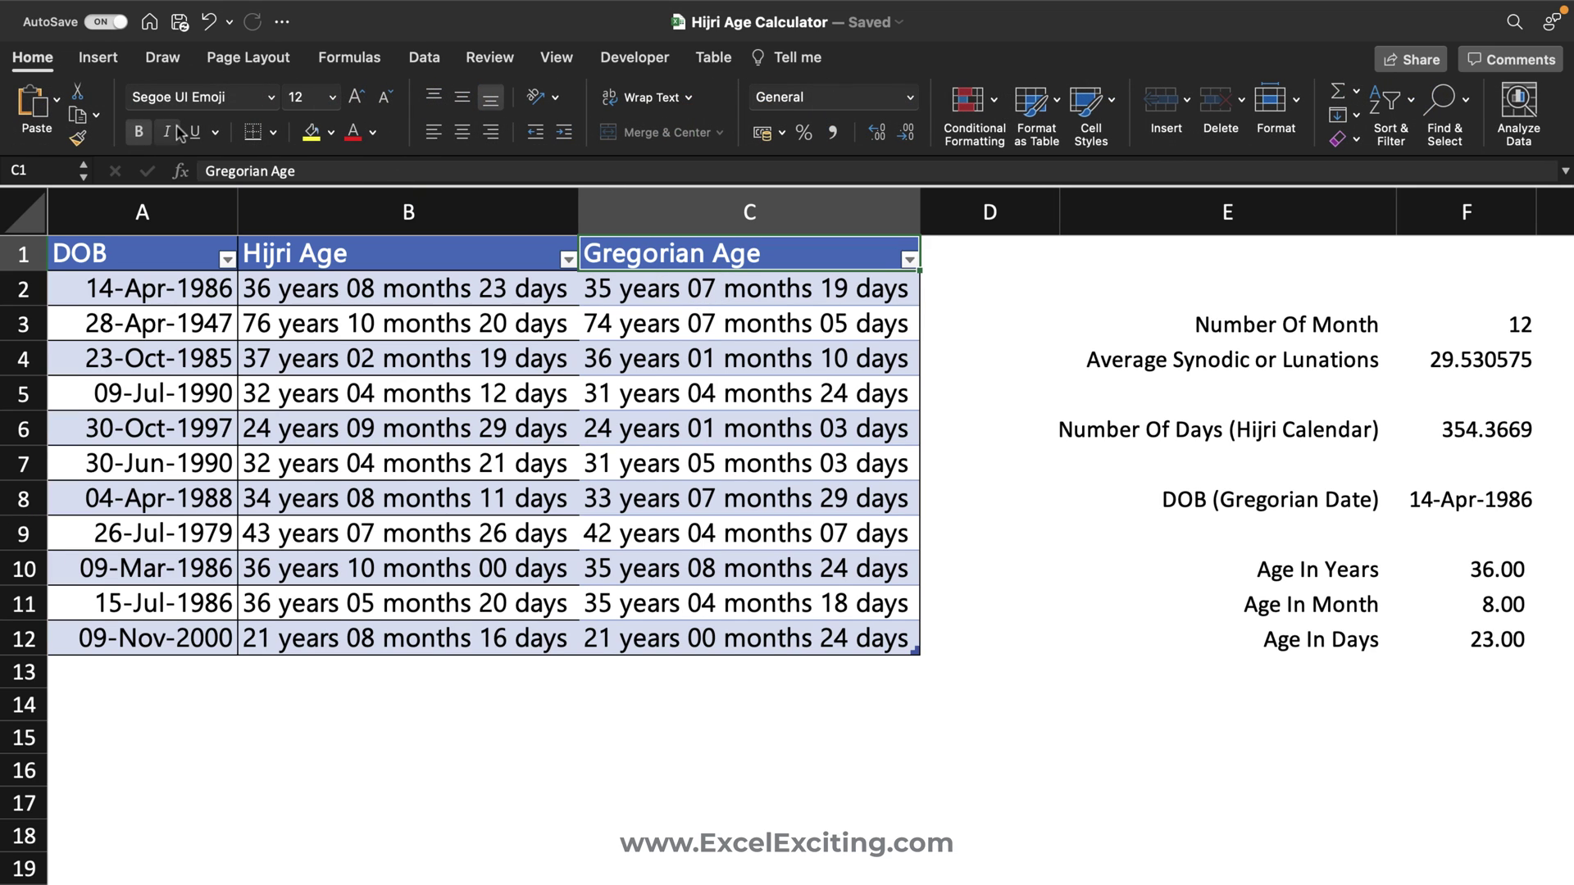